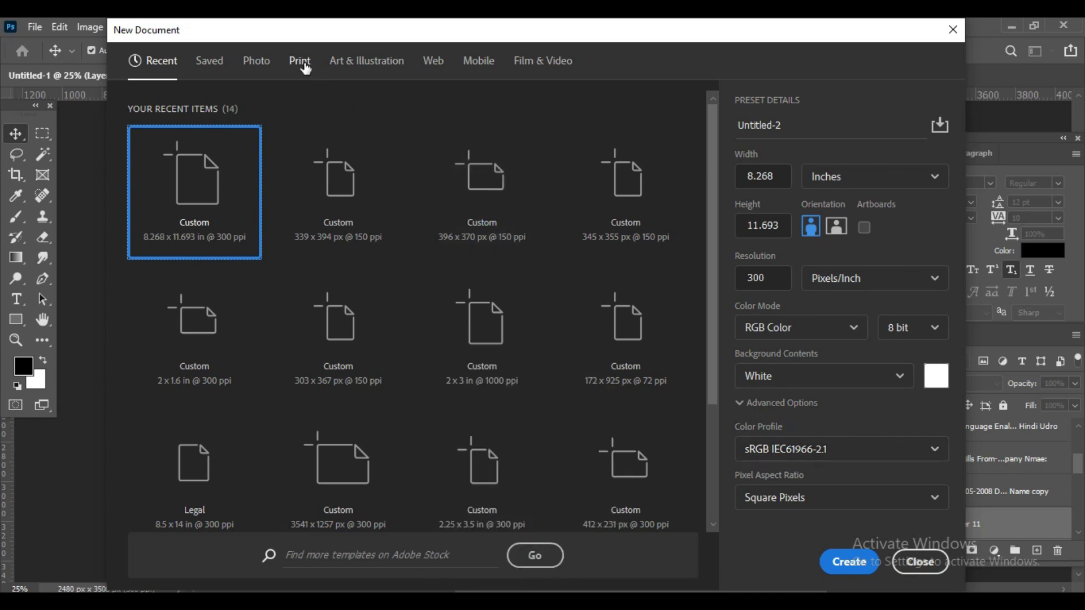
Choose the Print A4 preset (8.268 × 11.693 in, 300 ppi, white) with size units in inches.
{"action": "left_click", "coordinate": [300, 61]}
{"action": "left_click", "coordinate": [621, 191]}
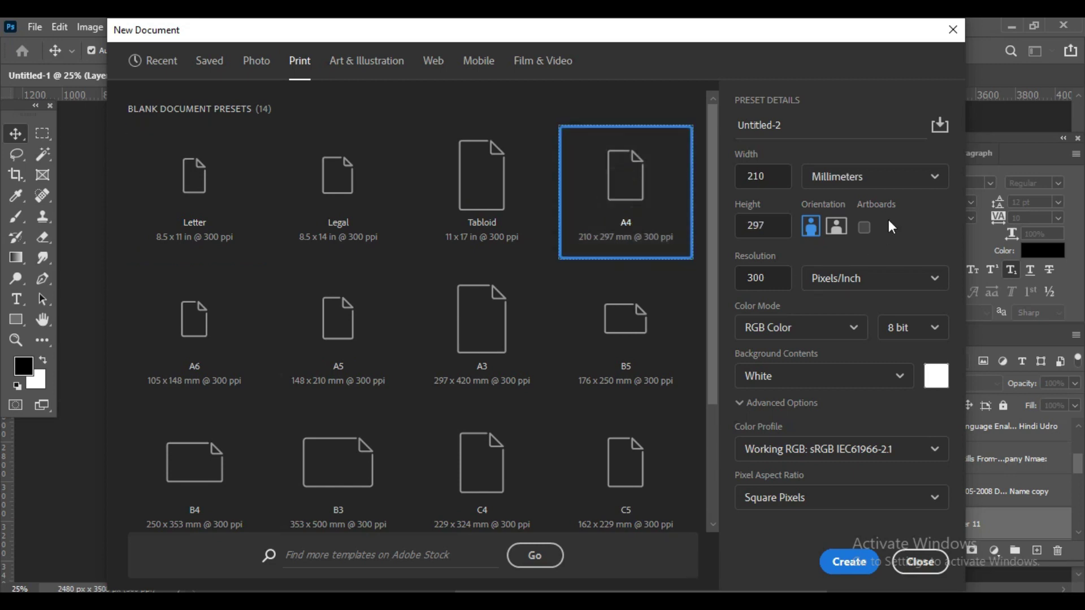
{"action": "left_click", "coordinate": [883, 179]}
{"action": "left_click", "coordinate": [845, 243]}
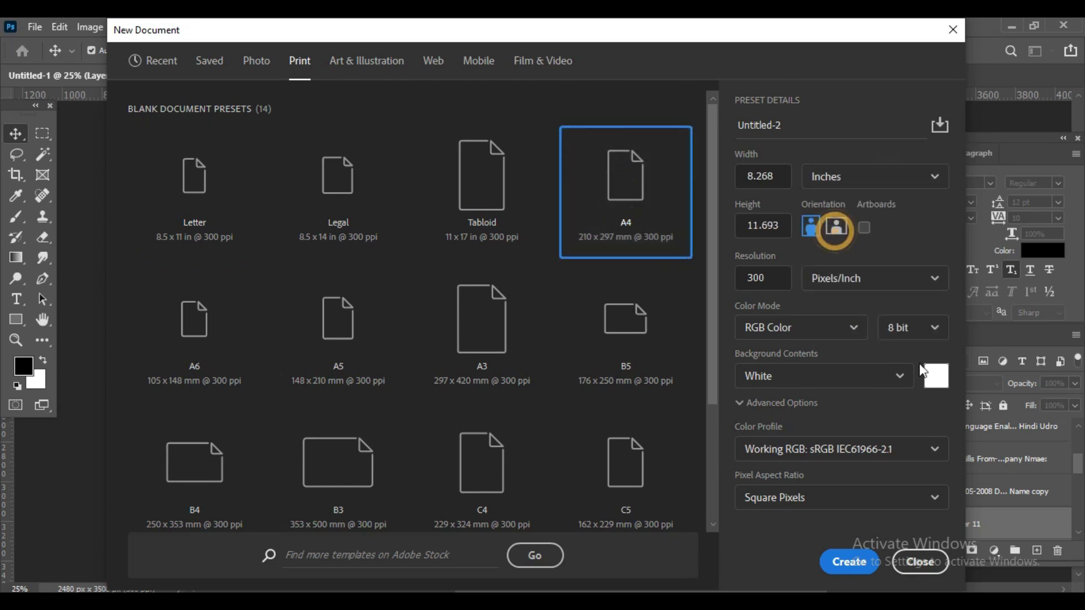
Create the blank A4 document and select the Rectangle shape tool.
{"action": "left_click", "coordinate": [848, 561]}
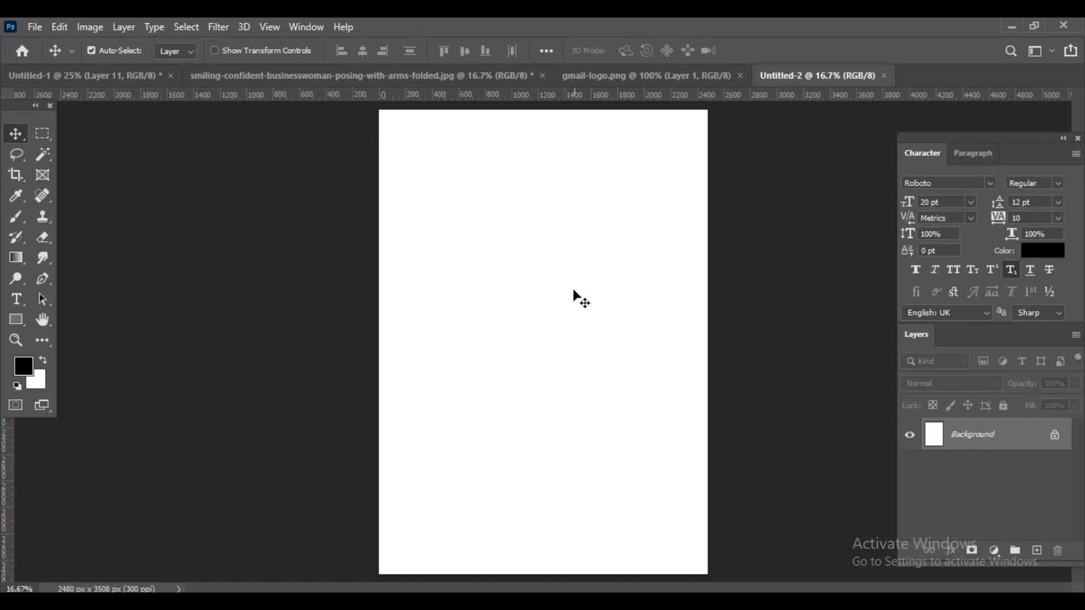
{"action": "key", "text": "ctrl+minus"}
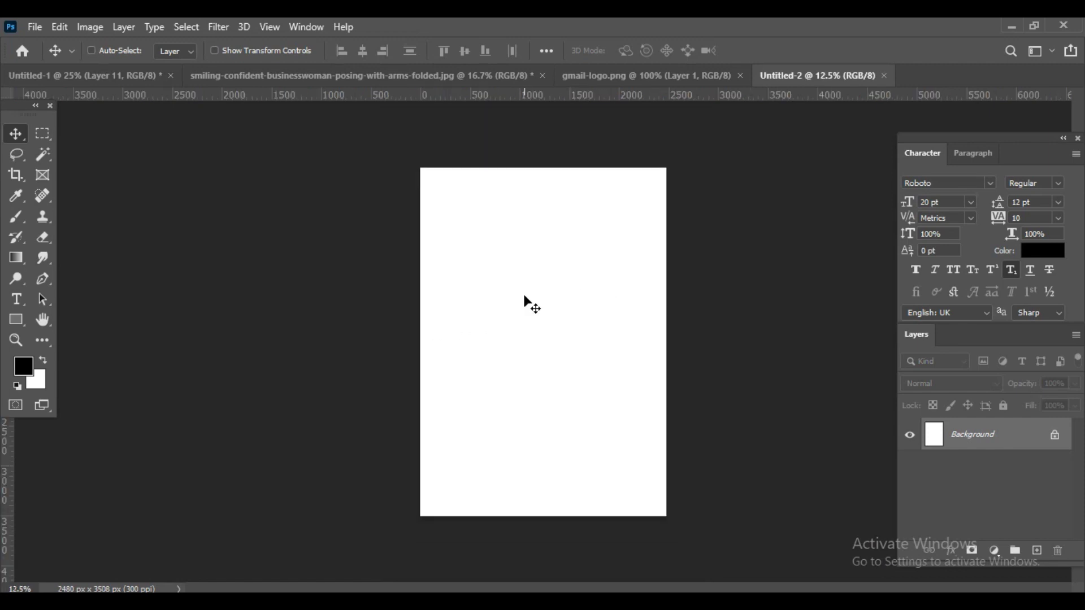
{"action": "key", "text": "ctrl+plus"}
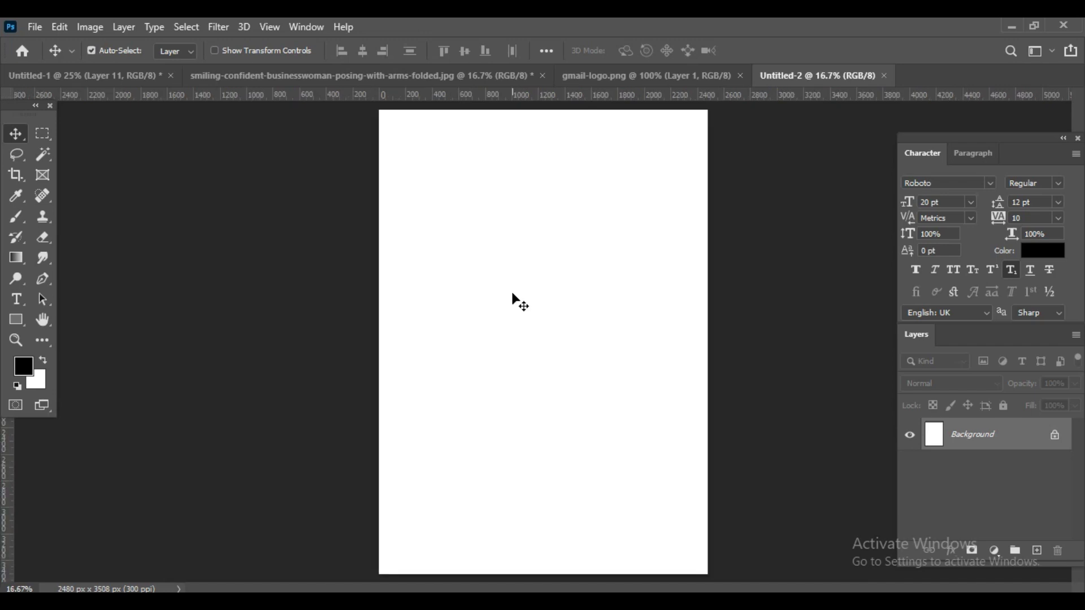
{"action": "left_click", "coordinate": [18, 319]}
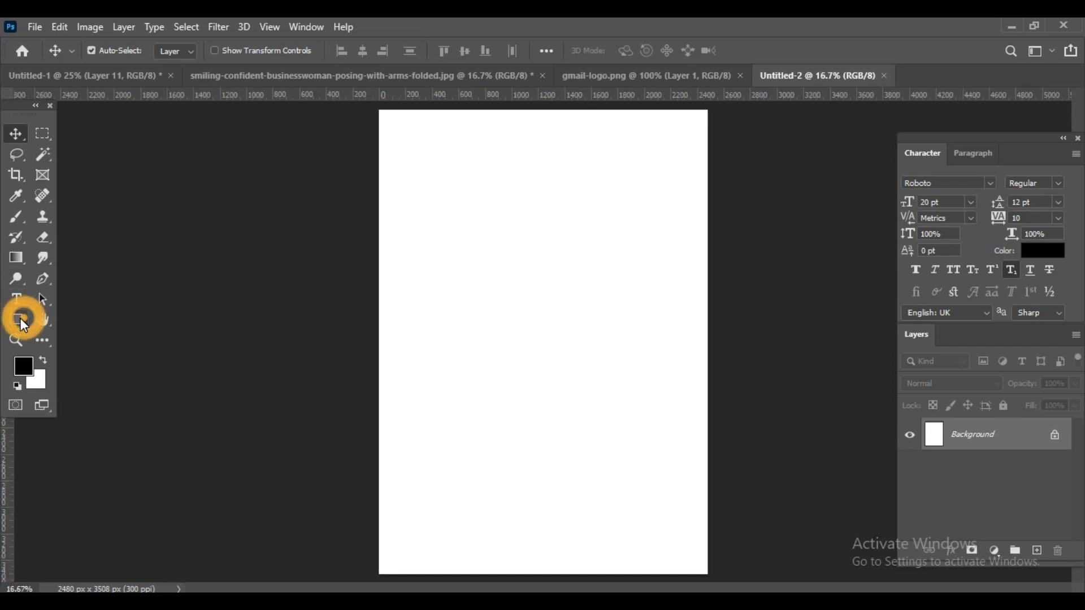
{"action": "left_click", "coordinate": [74, 321]}
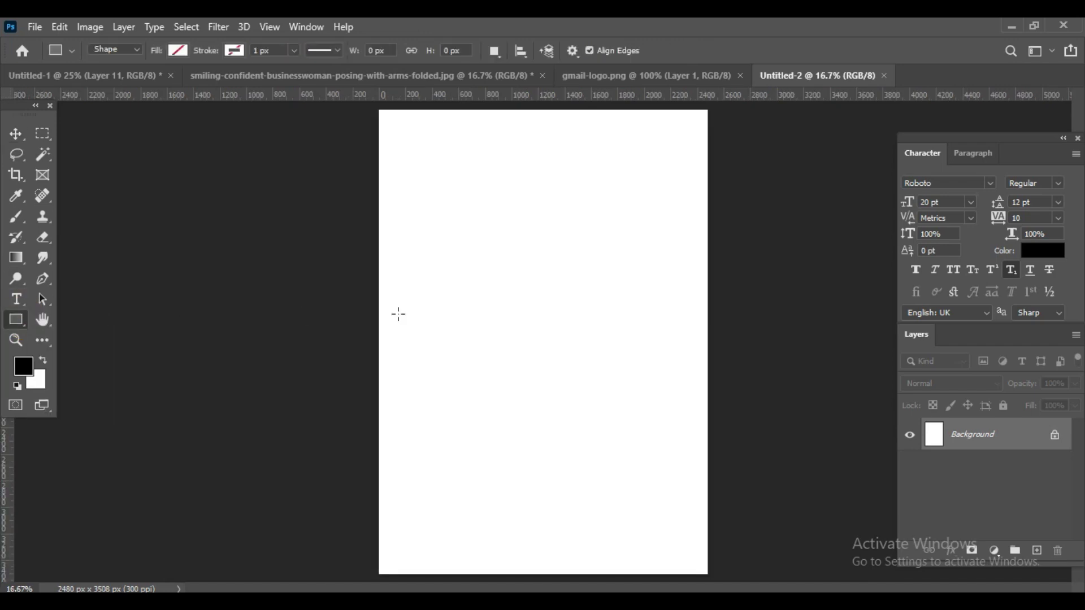
{"action": "key", "text": "ctrl+plus"}
{"action": "key", "text": "ctrl+minus"}
{"action": "key", "text": "ctrl+minus"}
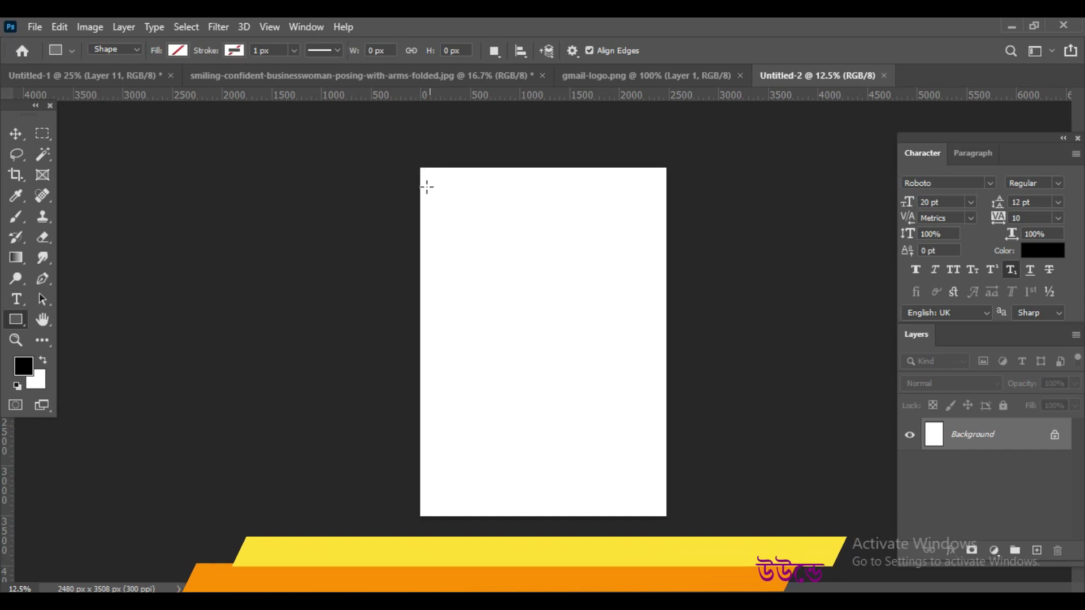
Draw a tall rectangle over the page's left side with a dark navy fill.
{"action": "mouse_move", "coordinate": [426, 176]}
{"action": "left_mouse_down"}
{"action": "mouse_move", "coordinate": [530, 451]}
{"action": "mouse_move", "coordinate": [501, 480]}
{"action": "left_mouse_up"}
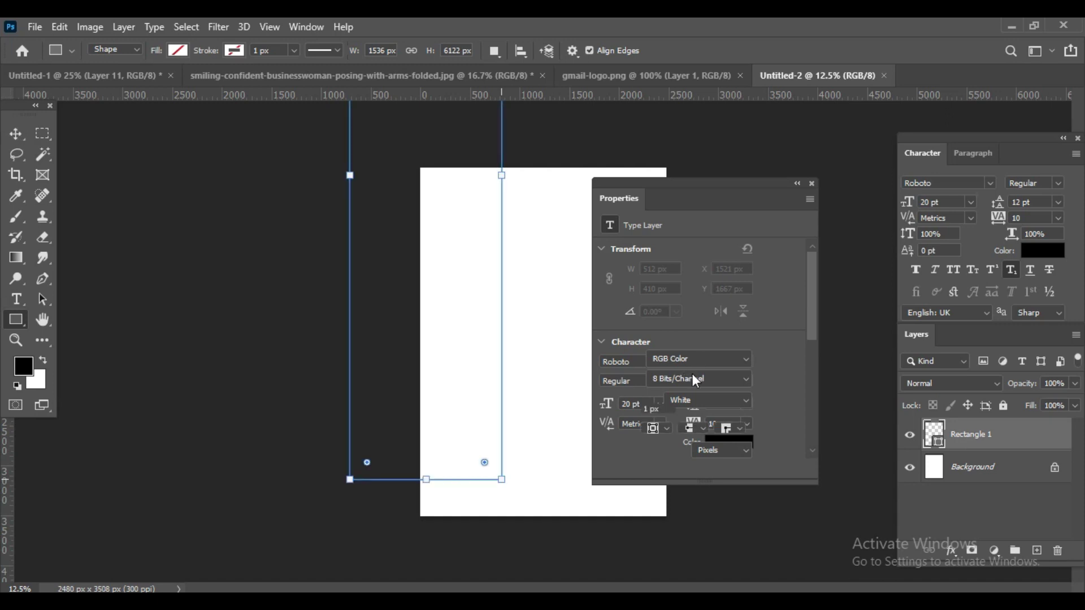
{"action": "left_click", "coordinate": [651, 362]}
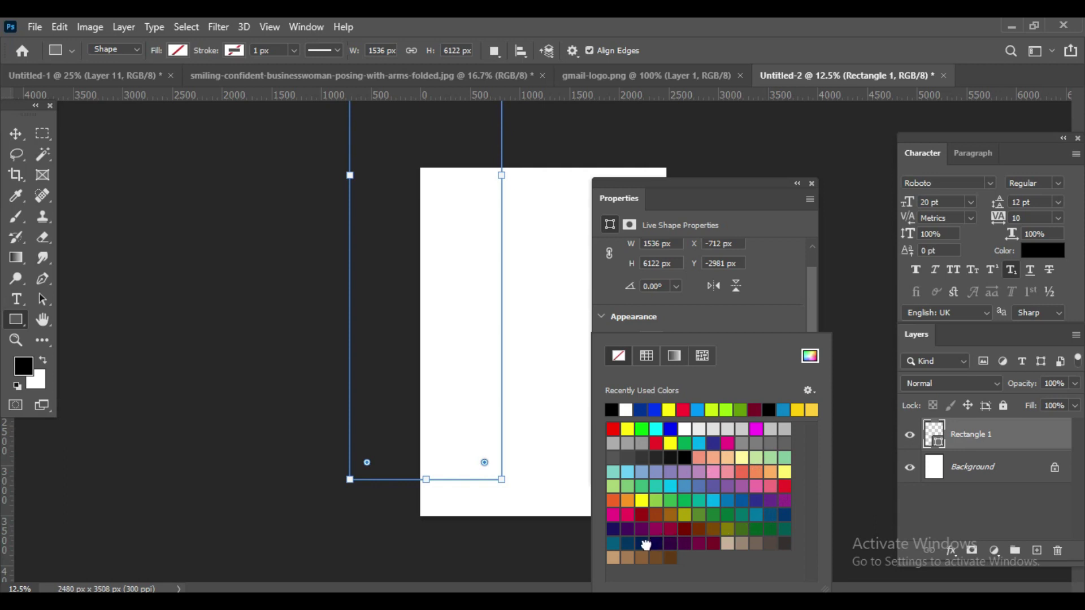
{"action": "left_click", "coordinate": [642, 543]}
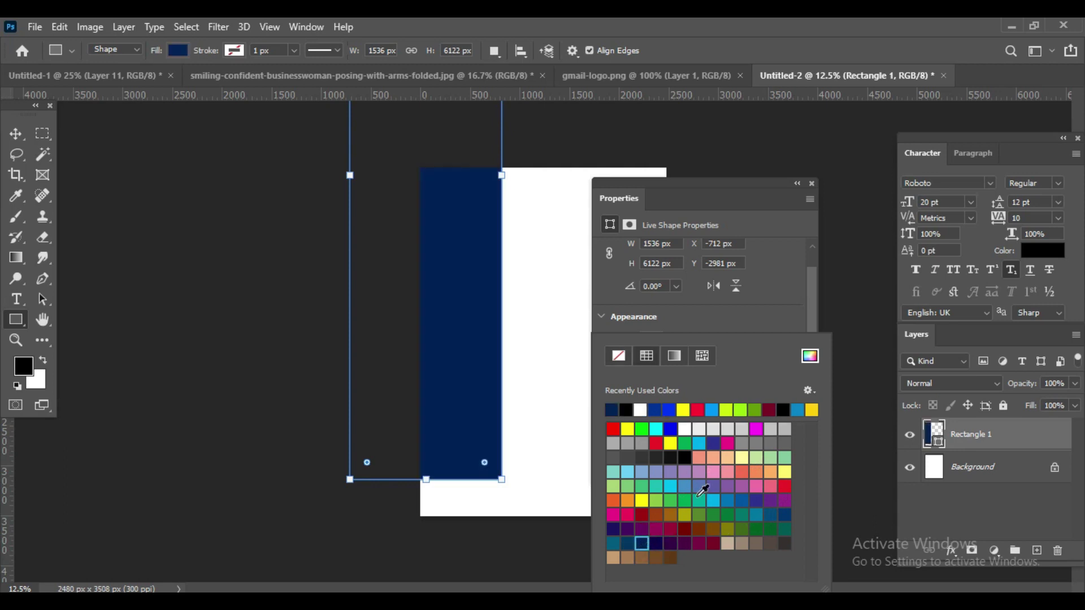
{"action": "left_click", "coordinate": [656, 543]}
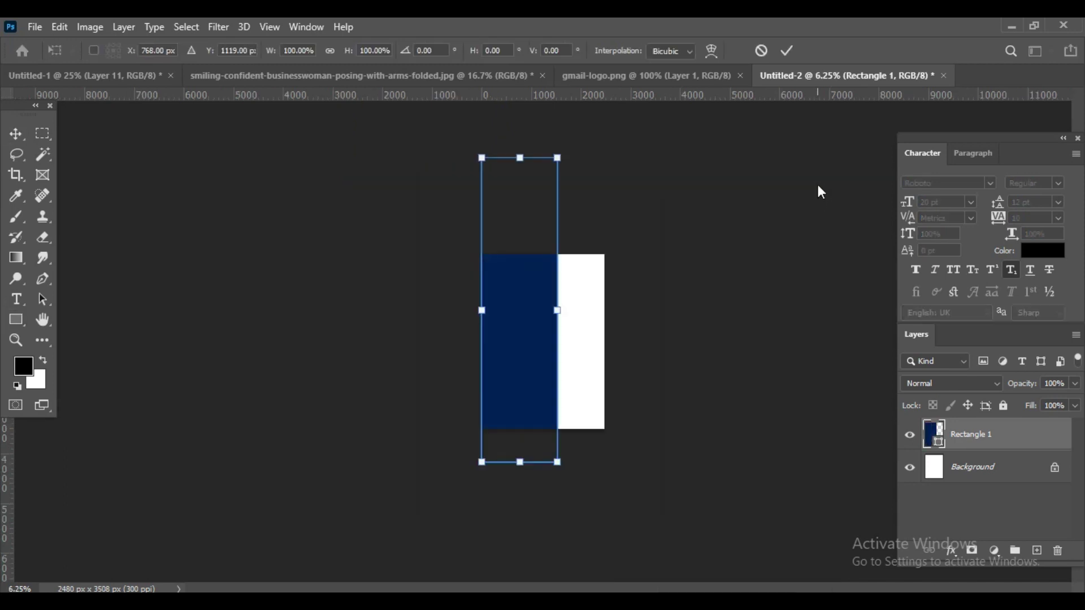
Resize the rectangle to full page height and about 1088 px wide.
{"action": "left_click_drag", "start_coordinate": [519, 159], "coordinate": [519, 255]}
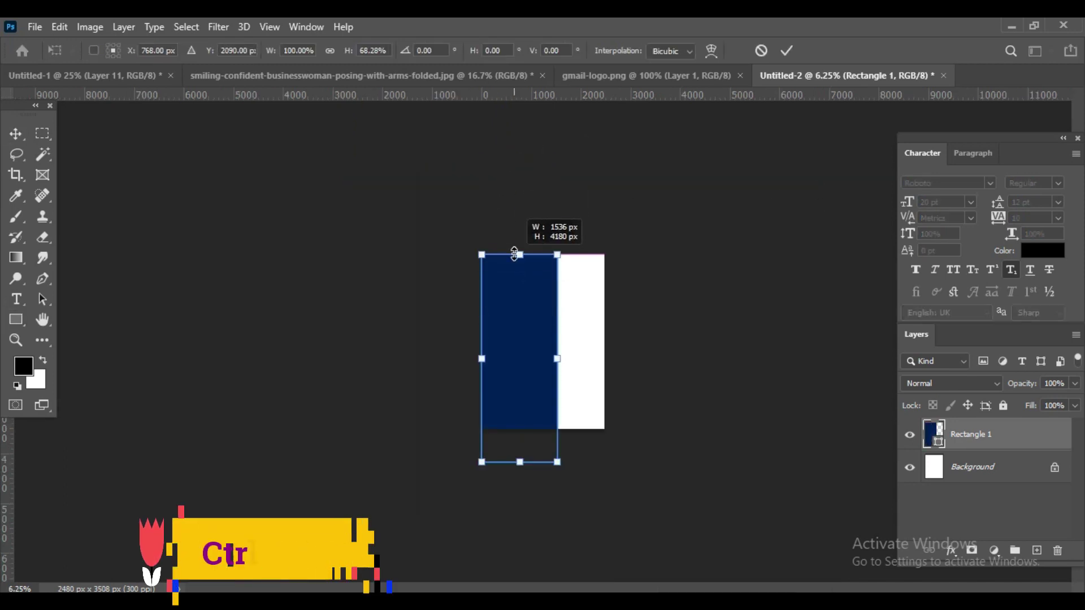
{"action": "left_click_drag", "start_coordinate": [520, 462], "coordinate": [579, 429]}
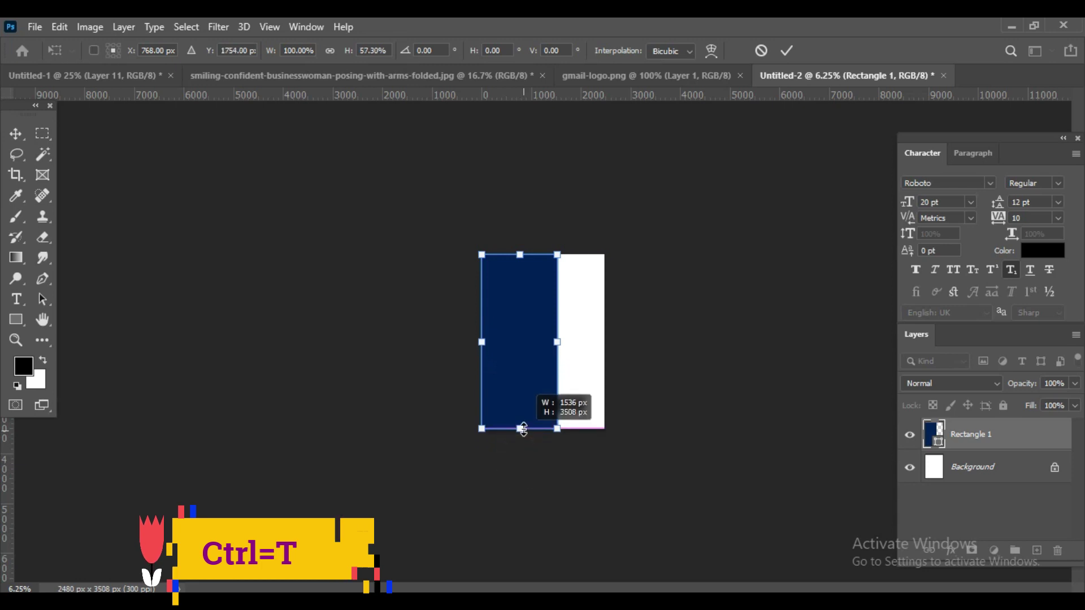
{"action": "left_click_drag", "start_coordinate": [556, 341], "coordinate": [537, 342]}
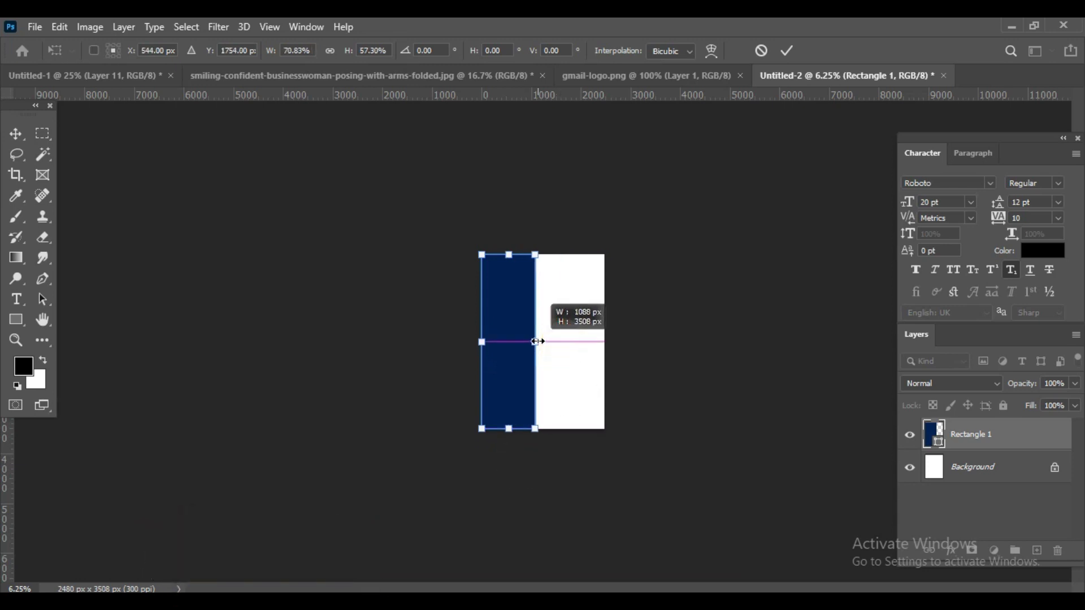
{"action": "key", "text": "Return"}
{"action": "key", "text": "ctrl+0"}
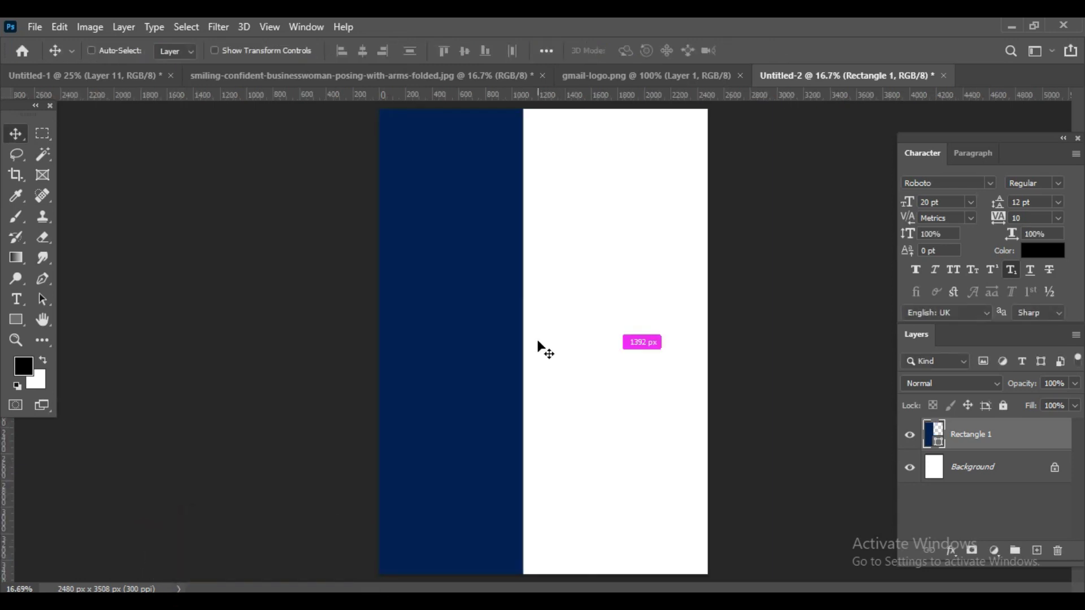
{"action": "key", "text": "ctrl+minus"}
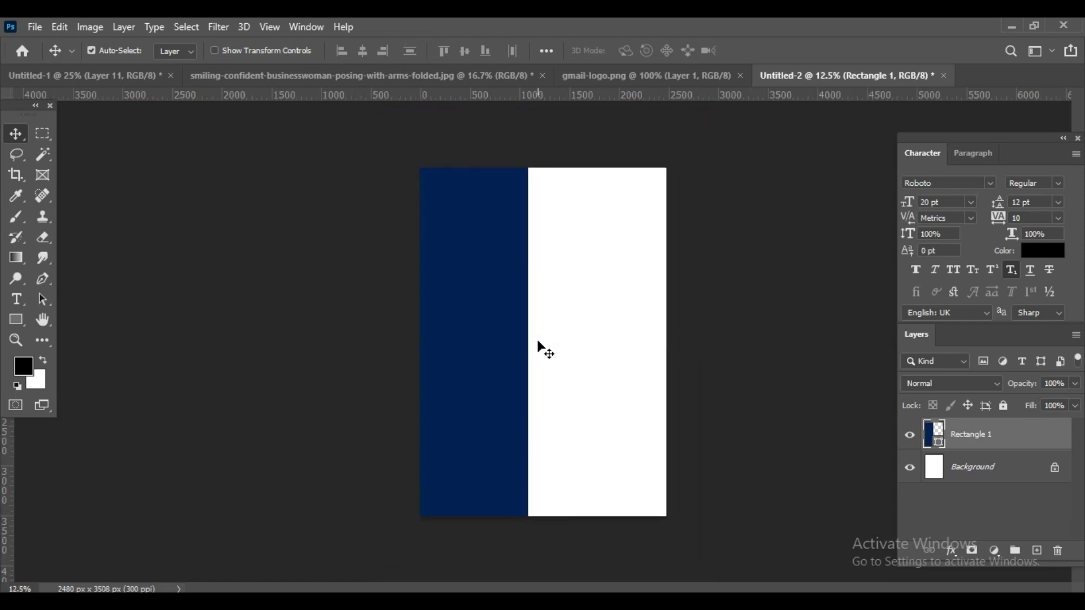
Change the sidebar rectangle's fill to salmon.
{"action": "left_click", "coordinate": [20, 321]}
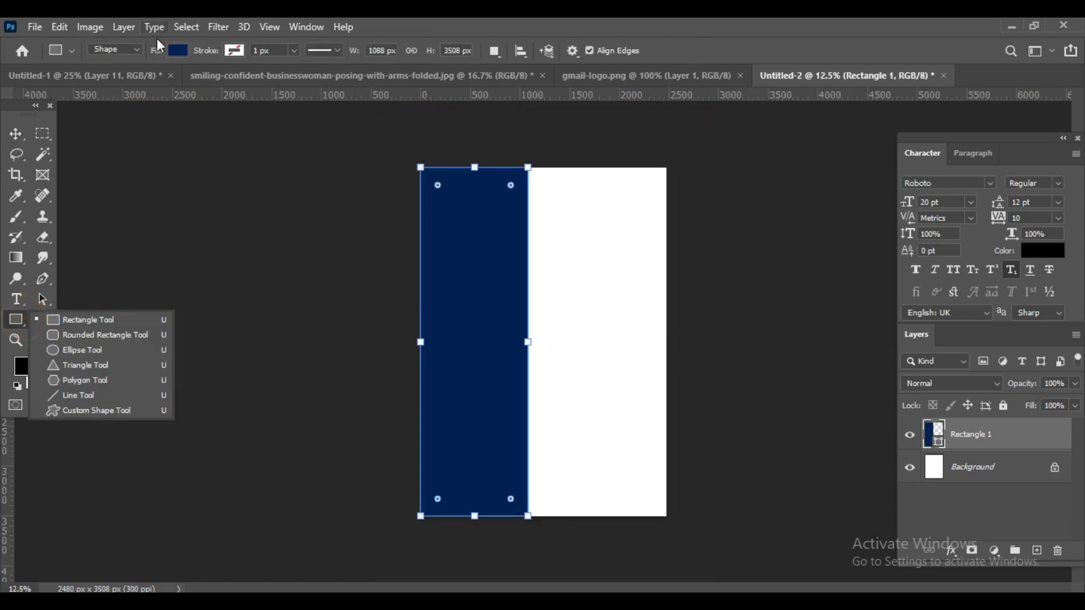
{"action": "left_click", "coordinate": [177, 50]}
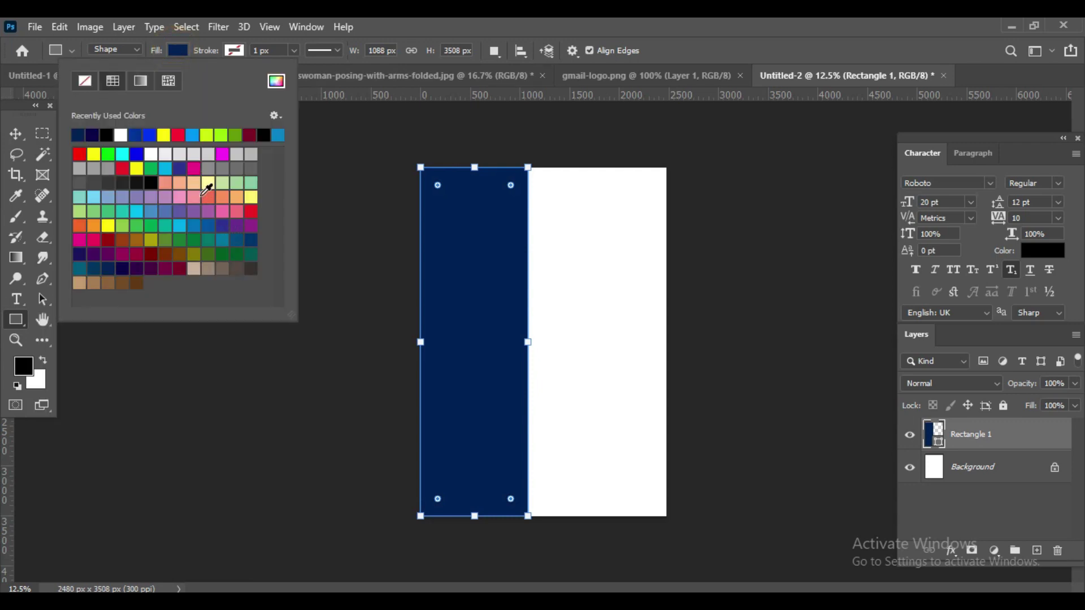
{"action": "left_click", "coordinate": [205, 193]}
{"action": "left_click", "coordinate": [16, 134]}
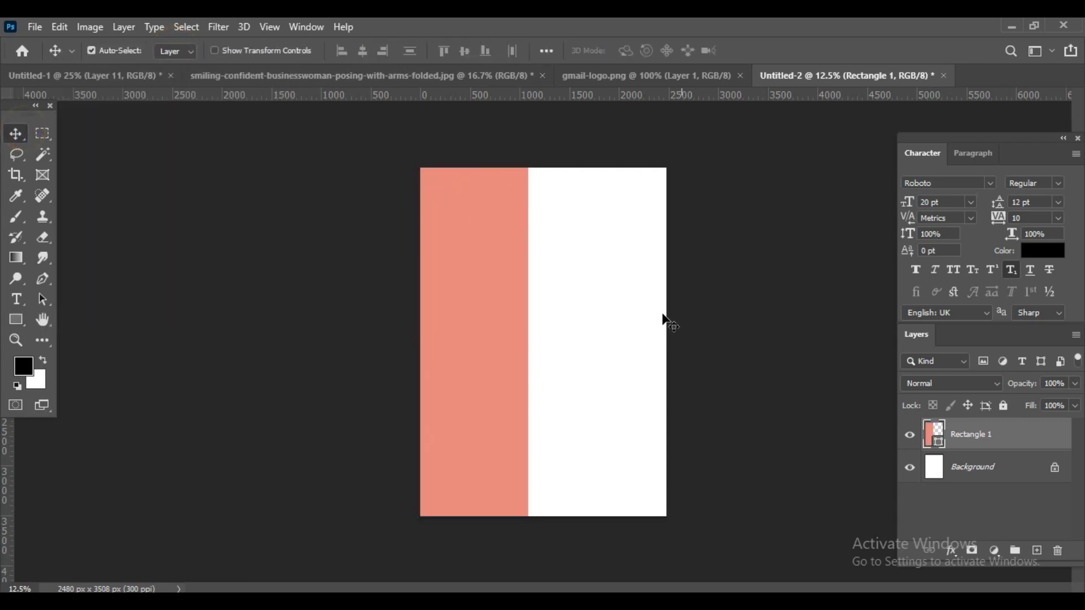
{"action": "key", "text": "ctrl+plus"}
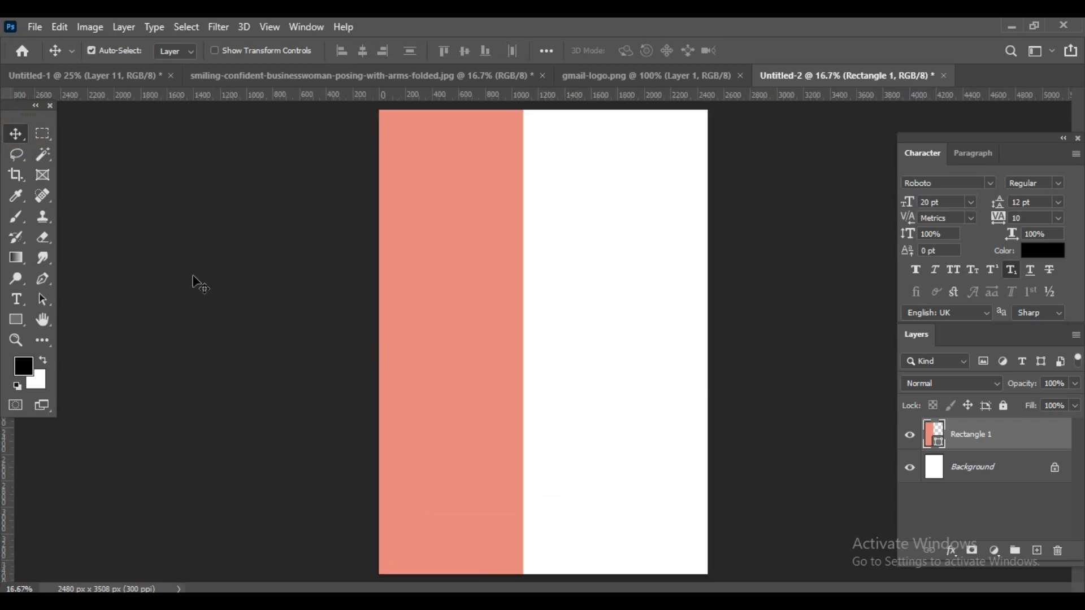
{"action": "left_click", "coordinate": [21, 318]}
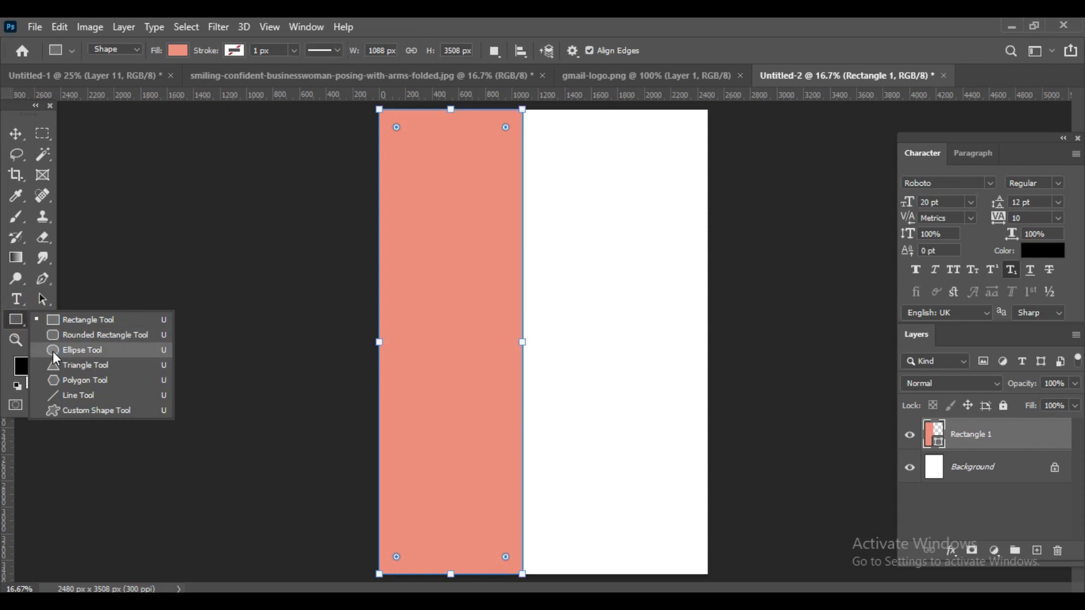
Create a small six-sided polygon on the page with the Polygon Tool.
{"action": "left_click", "coordinate": [79, 381]}
{"action": "left_click", "coordinate": [23, 315]}
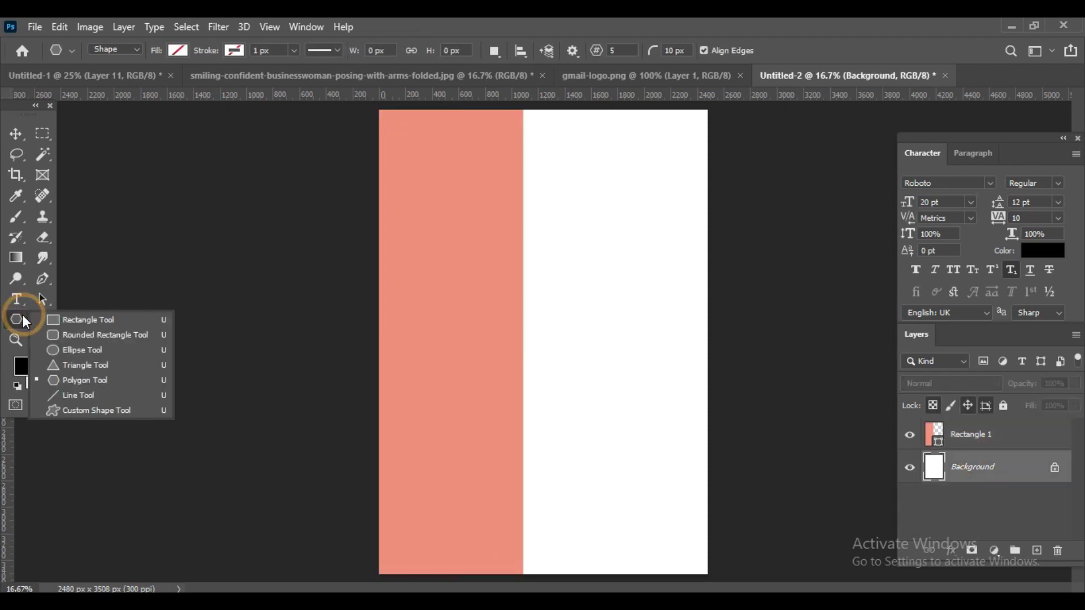
{"action": "left_click", "coordinate": [77, 382]}
{"action": "left_click", "coordinate": [517, 286]}
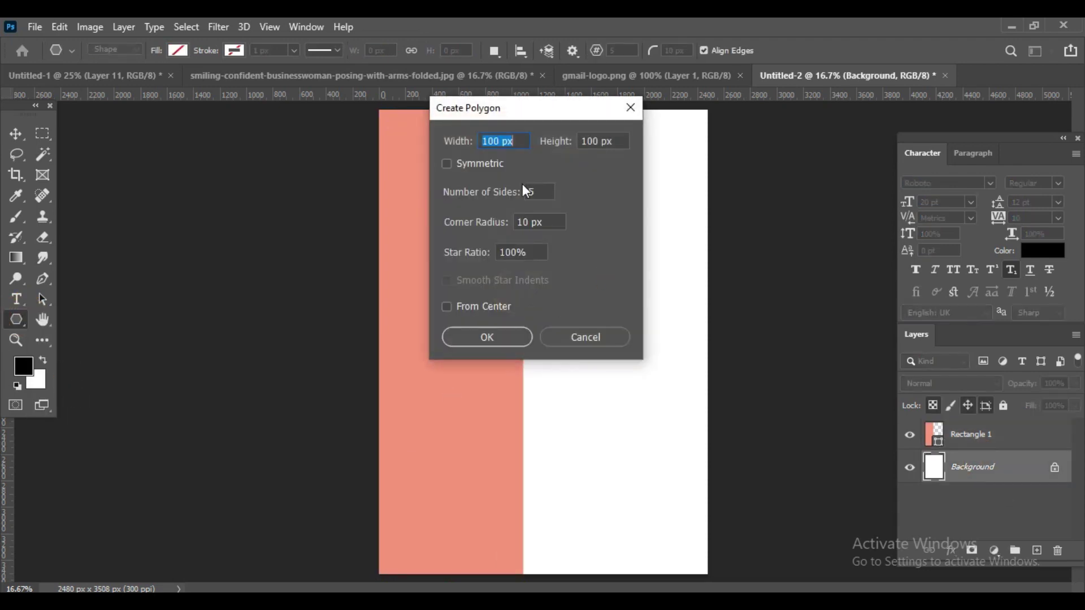
{"action": "double_click", "coordinate": [541, 193]}
{"action": "type", "text": "6"}
{"action": "key", "text": "Return"}
{"action": "left_click", "coordinate": [809, 180]}
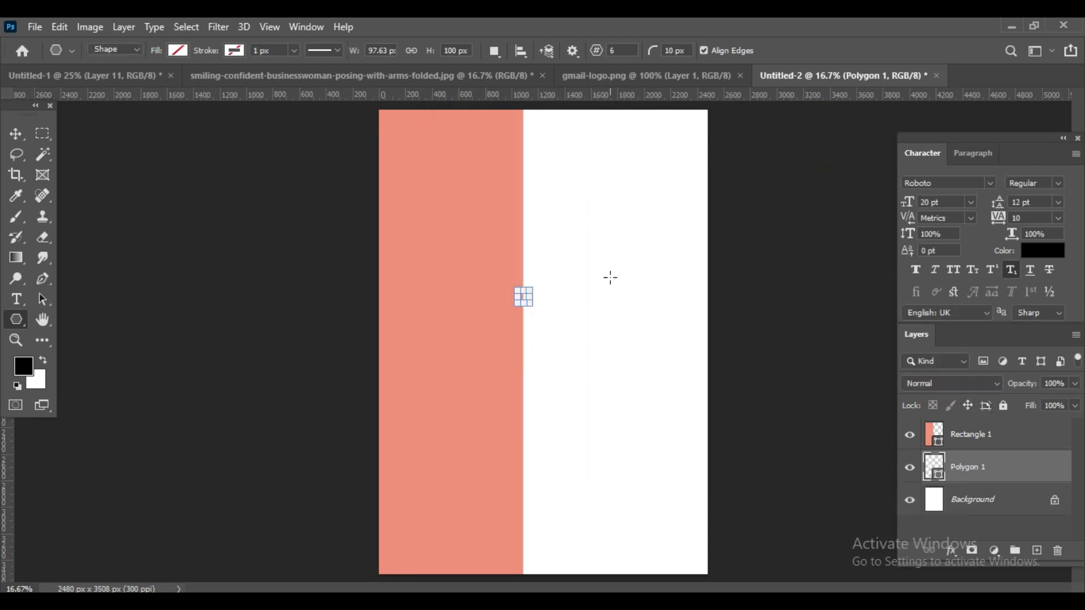
Enlarge the hexagon around its centre and round its corners.
{"action": "key", "text": "ctrl+t"}
{"action": "mouse_move", "coordinate": [532, 288]}
{"action": "left_mouse_down"}
{"action": "mouse_move", "coordinate": [651, 226]}
{"action": "mouse_move", "coordinate": [649, 338]}
{"action": "left_mouse_up"}
{"action": "key", "text": "Return"}
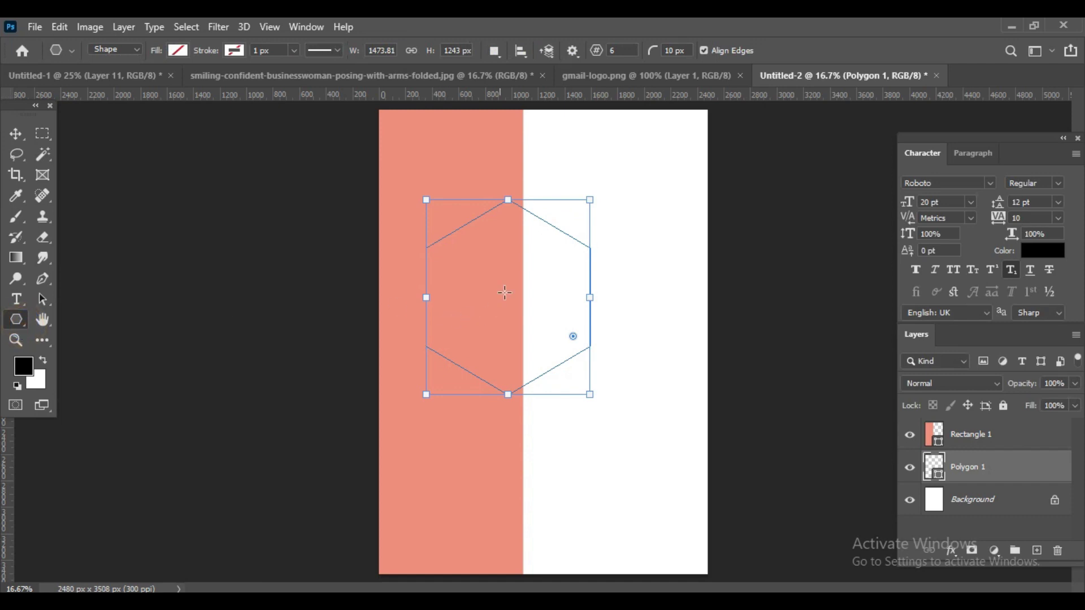
{"action": "left_click_drag", "start_coordinate": [572, 337], "coordinate": [576, 341]}
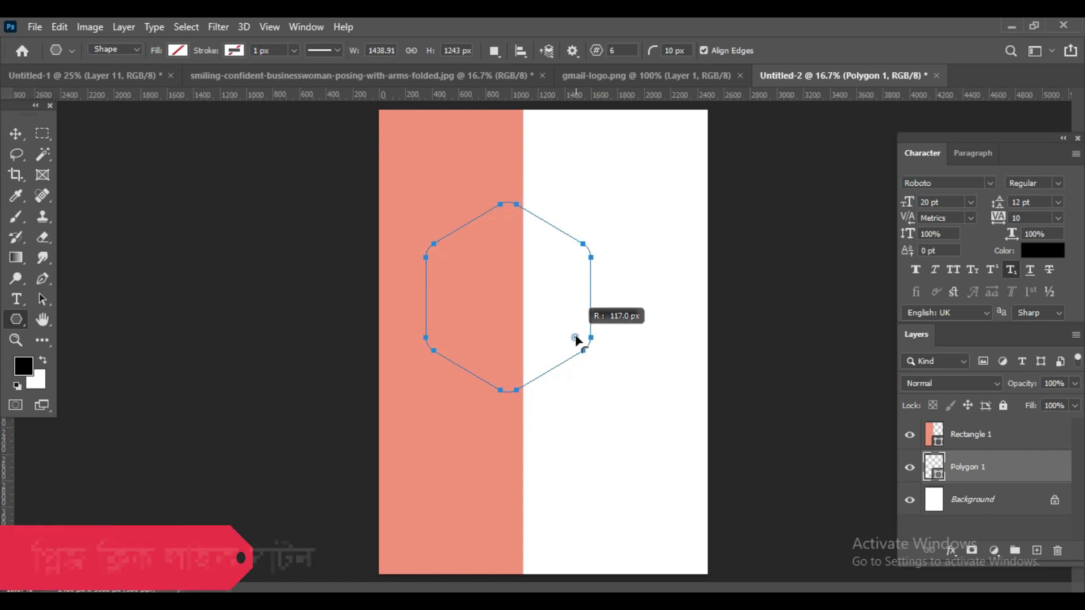
{"action": "left_click", "coordinate": [16, 133]}
Fill the hexagon with dark navy.
{"action": "left_click", "coordinate": [19, 323]}
{"action": "left_click", "coordinate": [175, 50]}
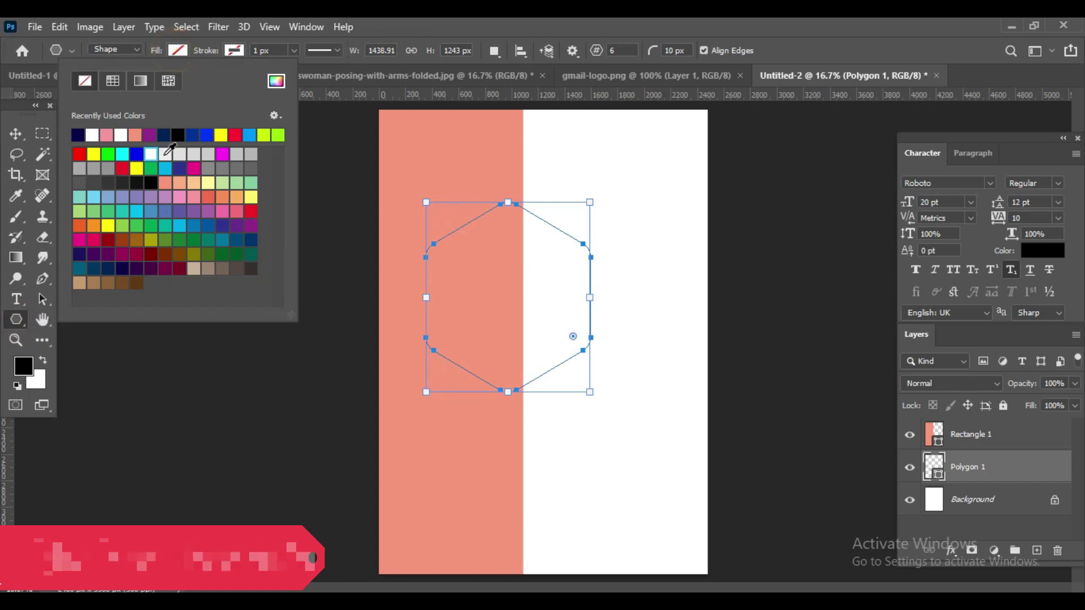
{"action": "left_click", "coordinate": [163, 134]}
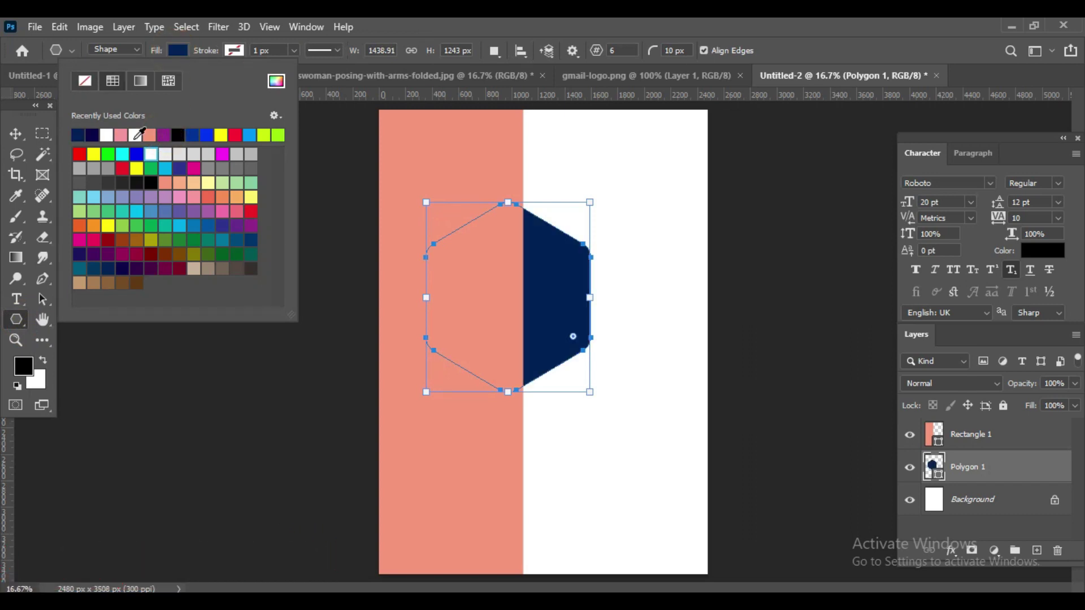
{"action": "left_click", "coordinate": [15, 133]}
Move the hexagon above the sidebar layer to the page top, scaled to about 82% and slightly shorter.
{"action": "left_click_drag", "start_coordinate": [982, 474], "coordinate": [981, 425]}
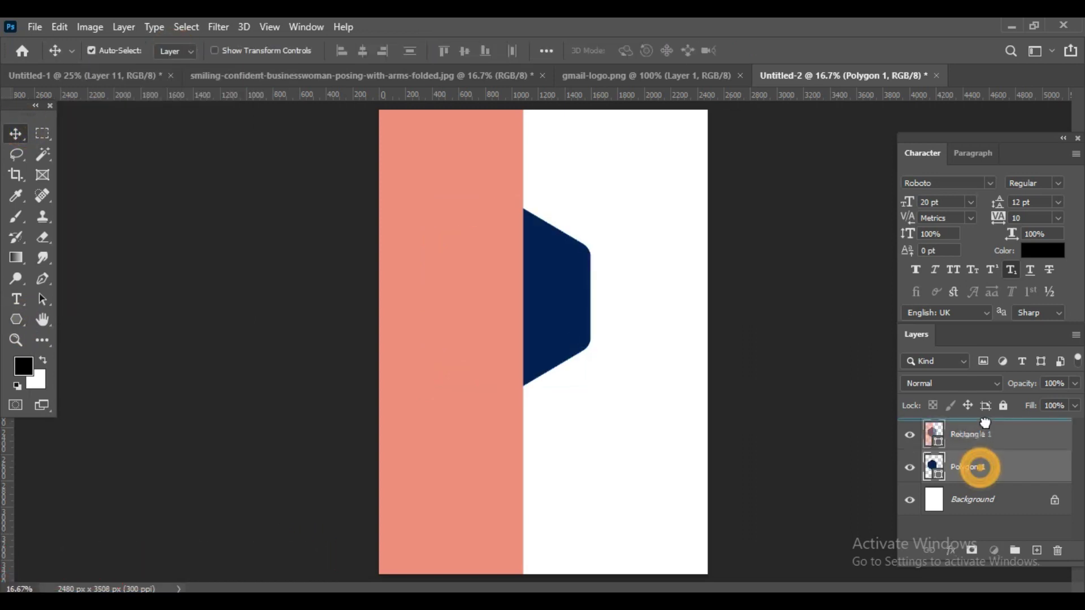
{"action": "mouse_move", "coordinate": [515, 317]}
{"action": "left_mouse_down"}
{"action": "mouse_move", "coordinate": [460, 247]}
{"action": "mouse_move", "coordinate": [460, 231]}
{"action": "left_mouse_up"}
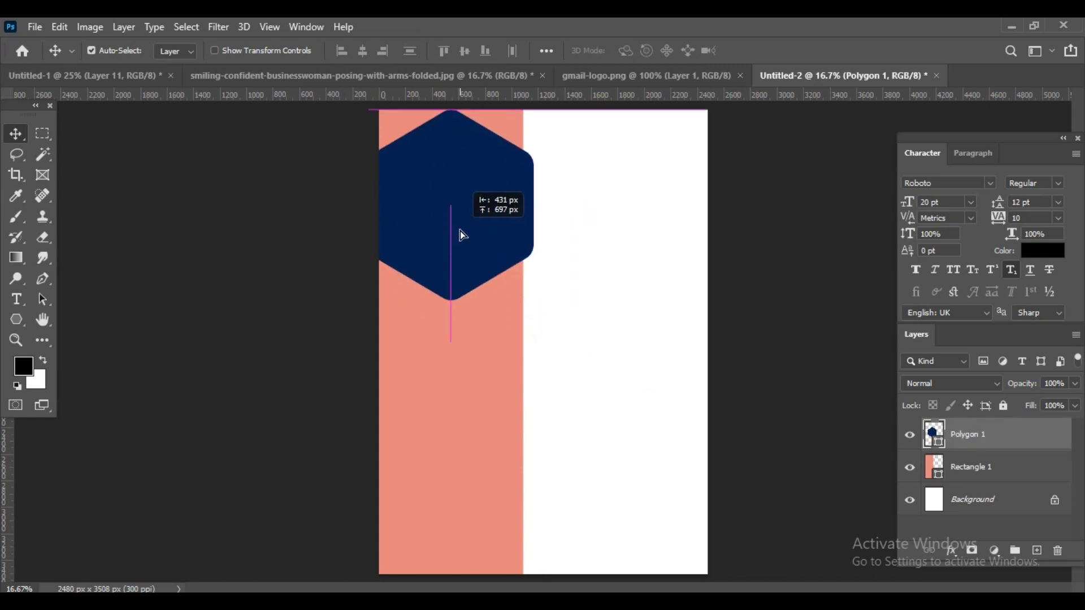
{"action": "key", "text": "ctrl+t"}
{"action": "left_click_drag", "start_coordinate": [535, 115], "coordinate": [525, 132]}
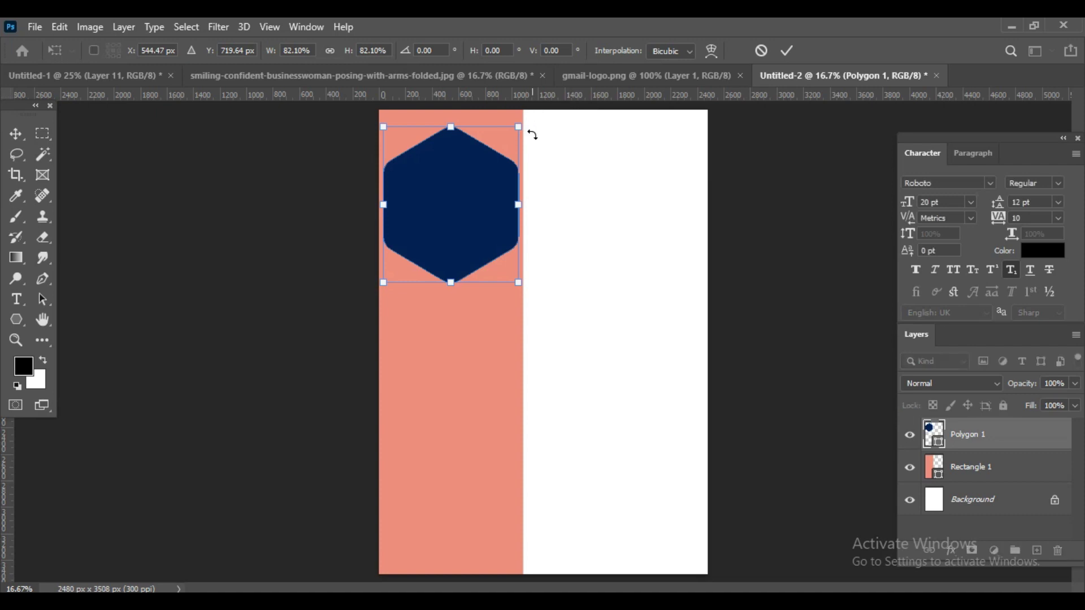
{"action": "left_click_drag", "start_coordinate": [456, 125], "coordinate": [456, 131]}
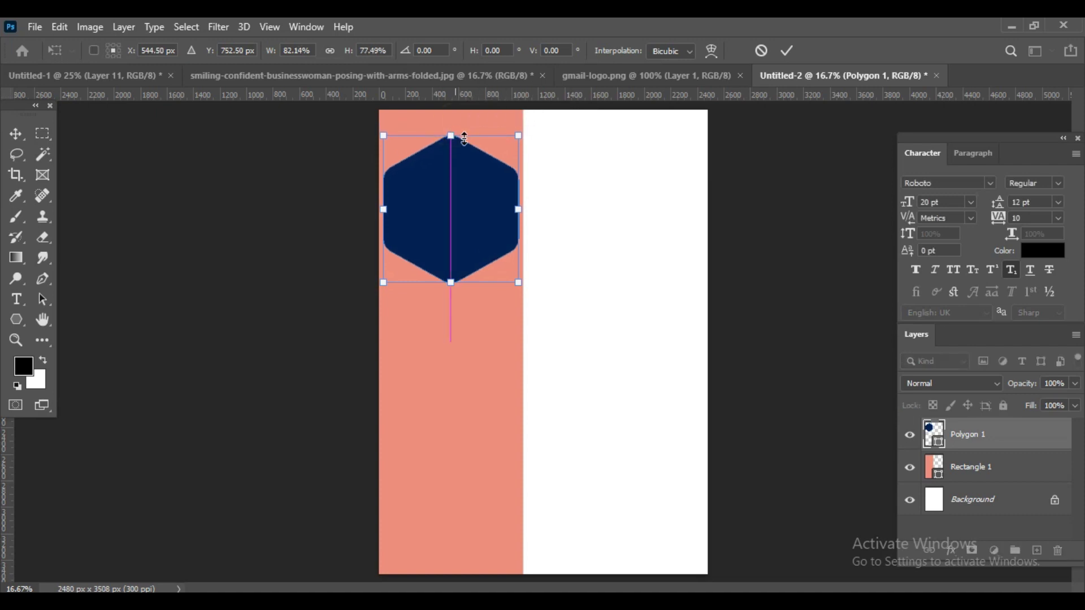
{"action": "key", "text": "Return"}
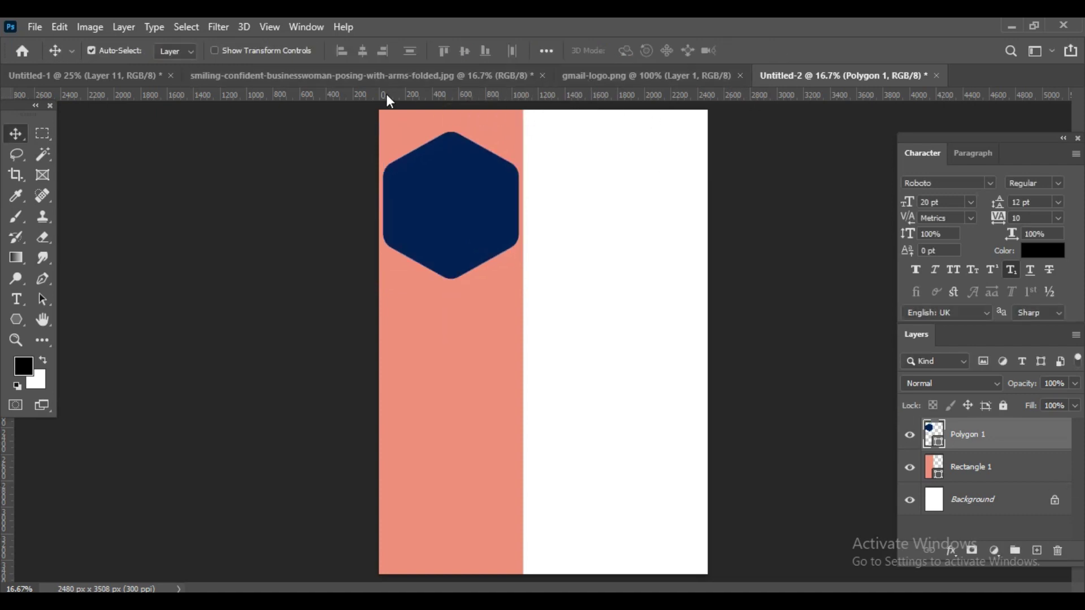
Bring the businesswoman photo into the resume and make it semi-transparent.
{"action": "left_click", "coordinate": [371, 75]}
{"action": "mouse_move", "coordinate": [542, 353]}
{"action": "left_mouse_down"}
{"action": "mouse_move", "coordinate": [847, 79]}
{"action": "mouse_move", "coordinate": [690, 269]}
{"action": "left_mouse_up"}
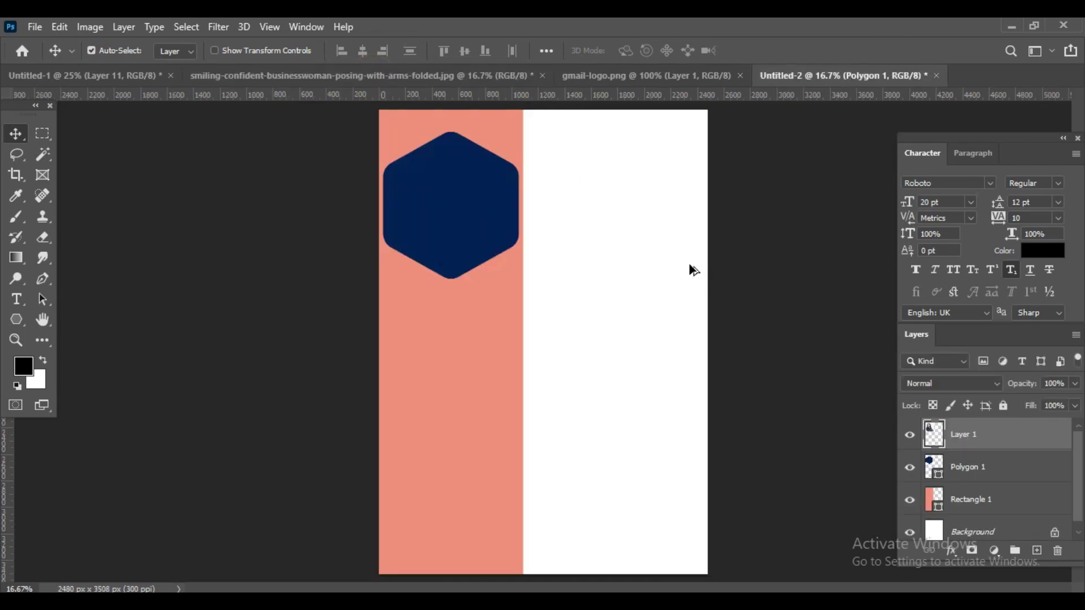
{"action": "key", "text": "ctrl+minus"}
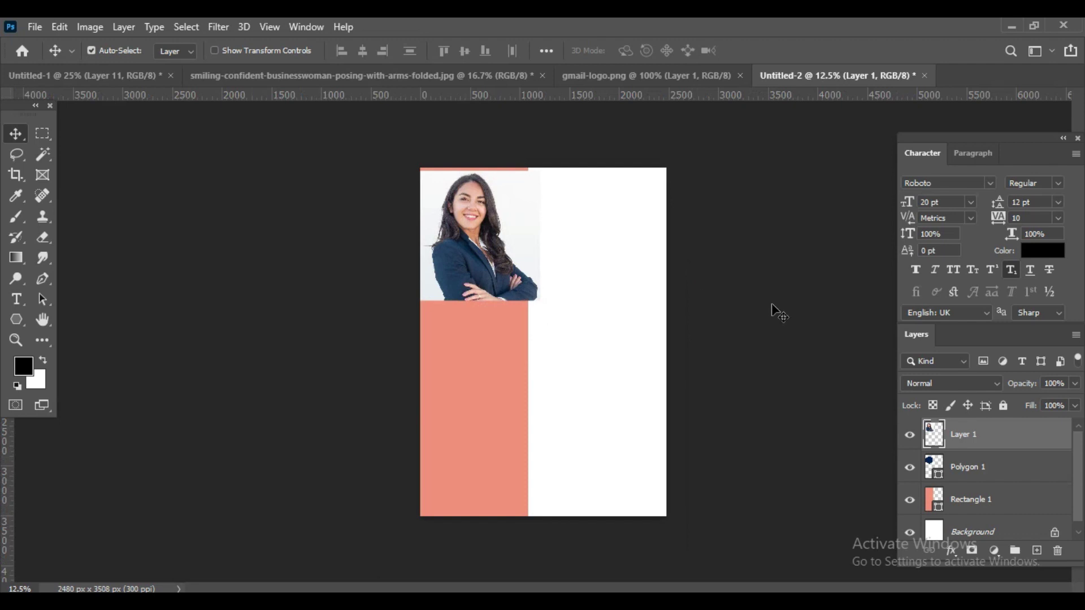
{"action": "left_click", "coordinate": [1076, 384]}
{"action": "left_click_drag", "start_coordinate": [1072, 403], "coordinate": [1049, 405]}
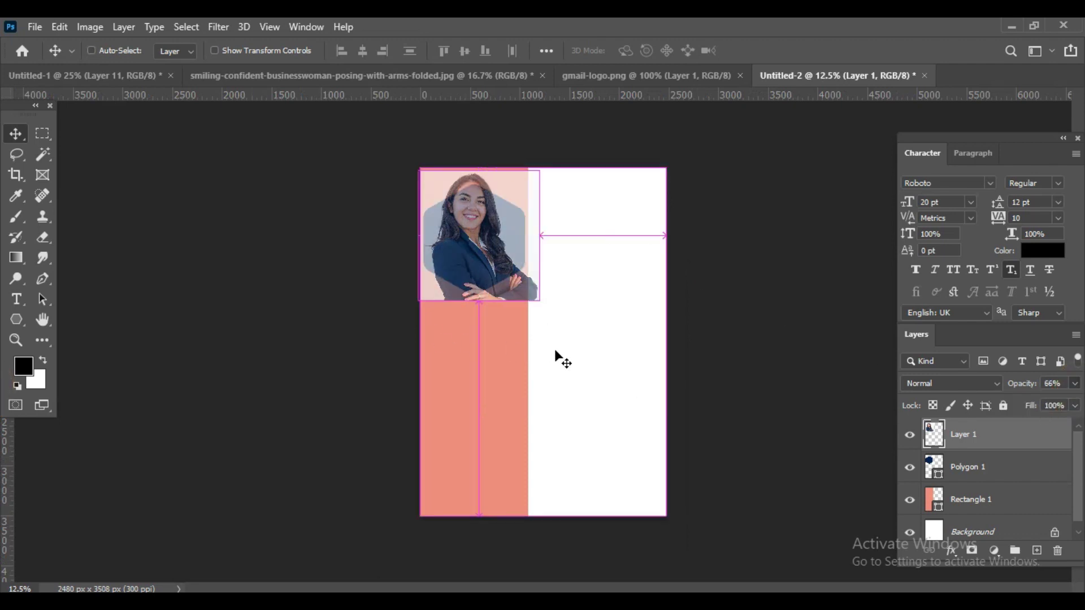
Resize the photo to fit the hexagon, then restore full opacity.
{"action": "key", "text": "ctrl+t"}
{"action": "left_click_drag", "start_coordinate": [476, 300], "coordinate": [476, 294]}
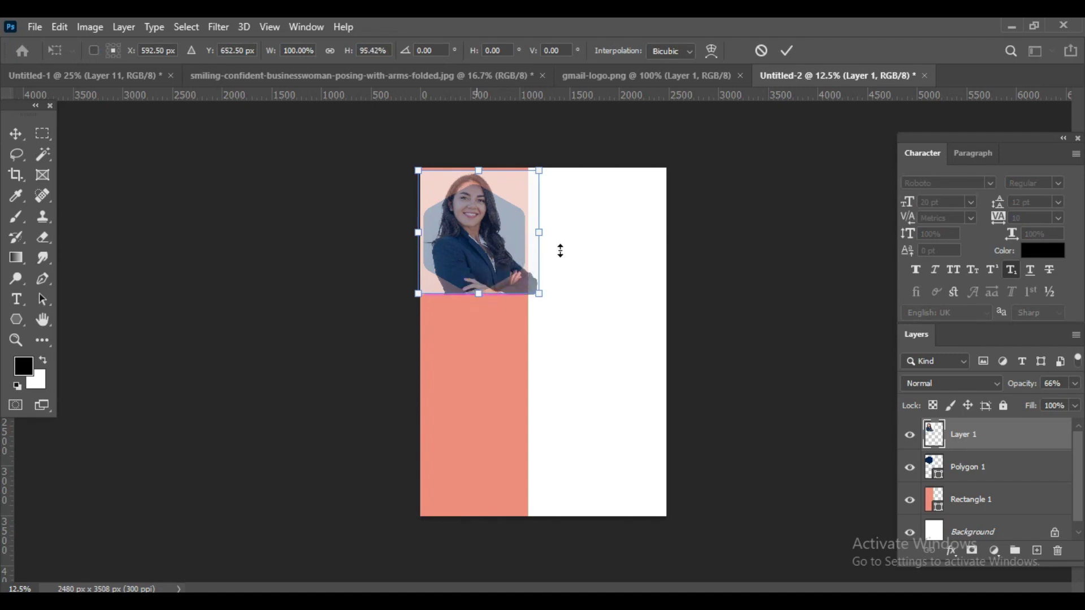
{"action": "left_click_drag", "start_coordinate": [474, 171], "coordinate": [475, 184]}
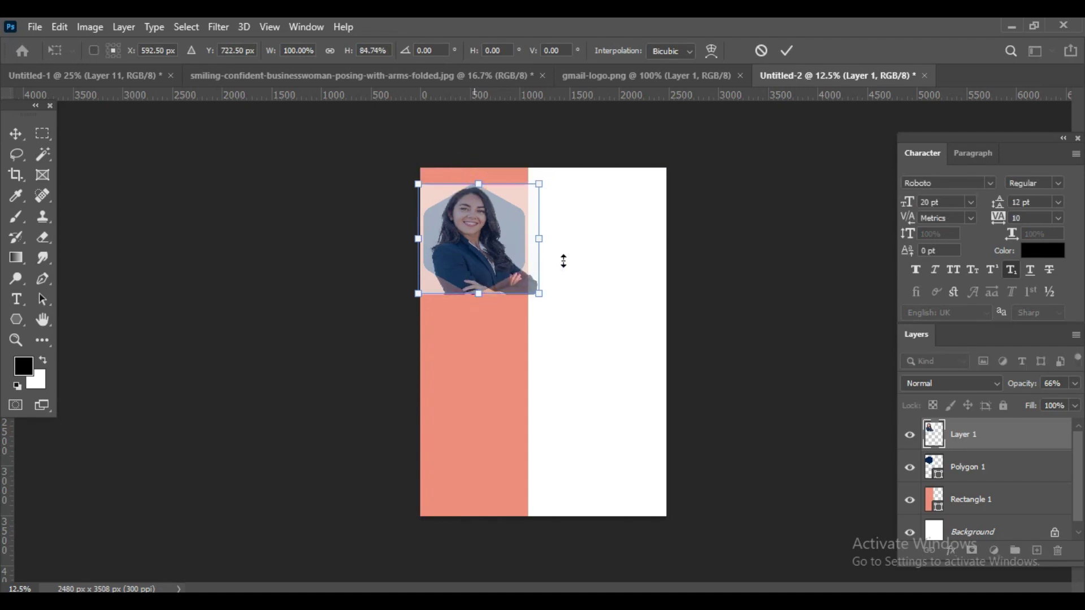
{"action": "key", "text": "Return"}
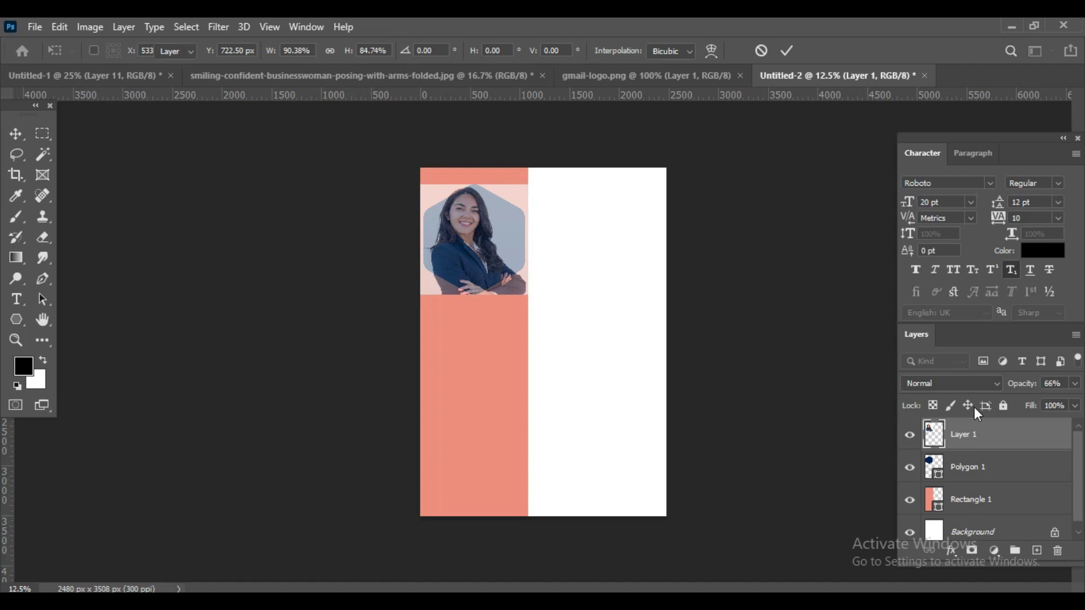
{"action": "left_click", "coordinate": [1074, 383]}
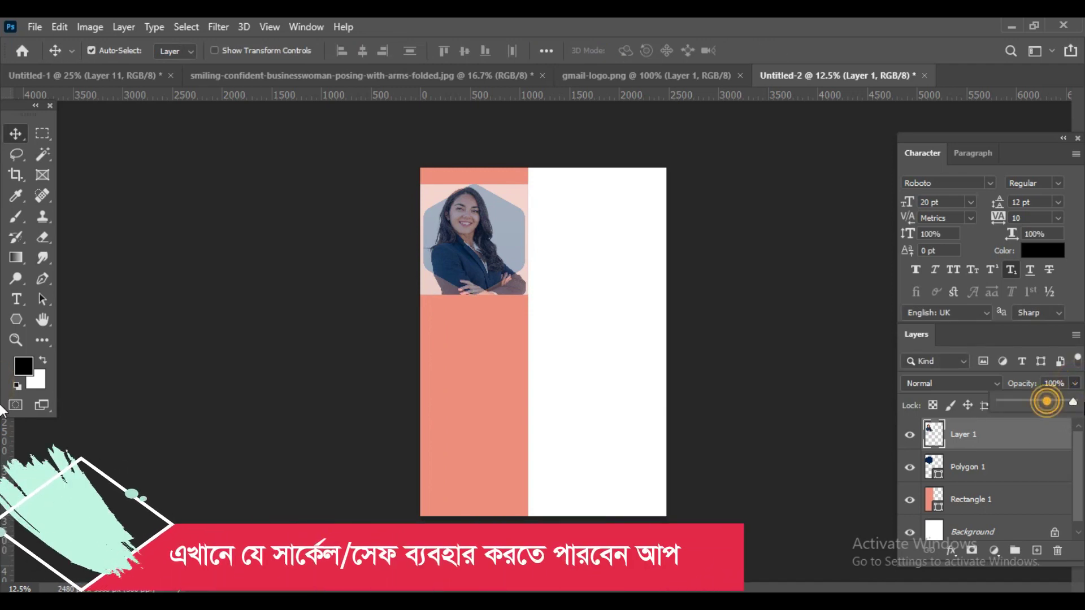
{"action": "left_click_drag", "start_coordinate": [1046, 402], "coordinate": [1074, 402]}
Clip the photo into the hexagon as a clipping mask and narrow its width to fit.
{"action": "right_click", "coordinate": [970, 437]}
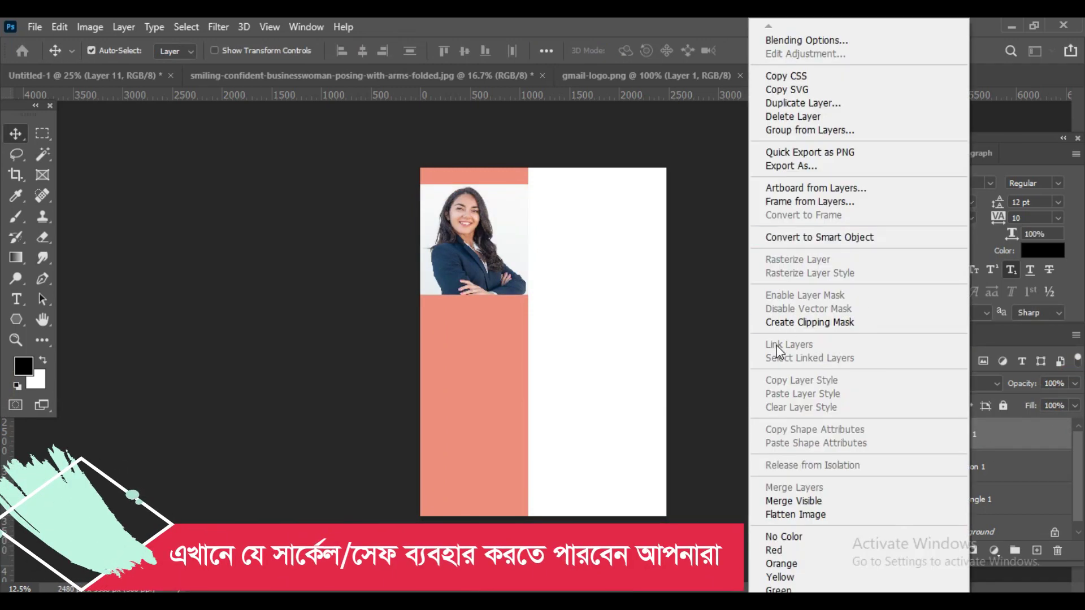
{"action": "left_click", "coordinate": [782, 323]}
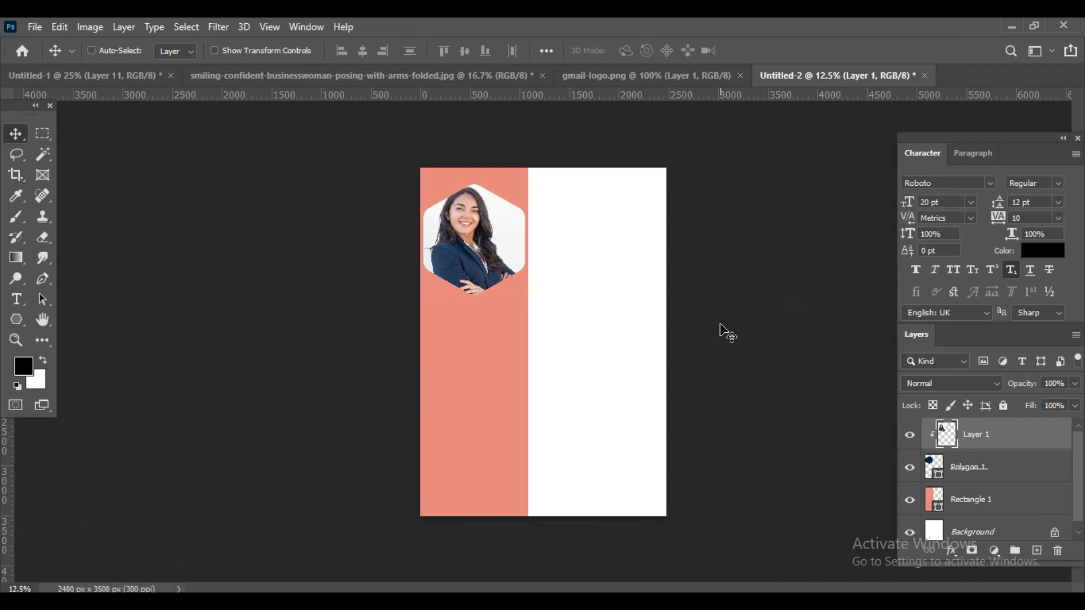
{"action": "key", "text": "ctrl+t"}
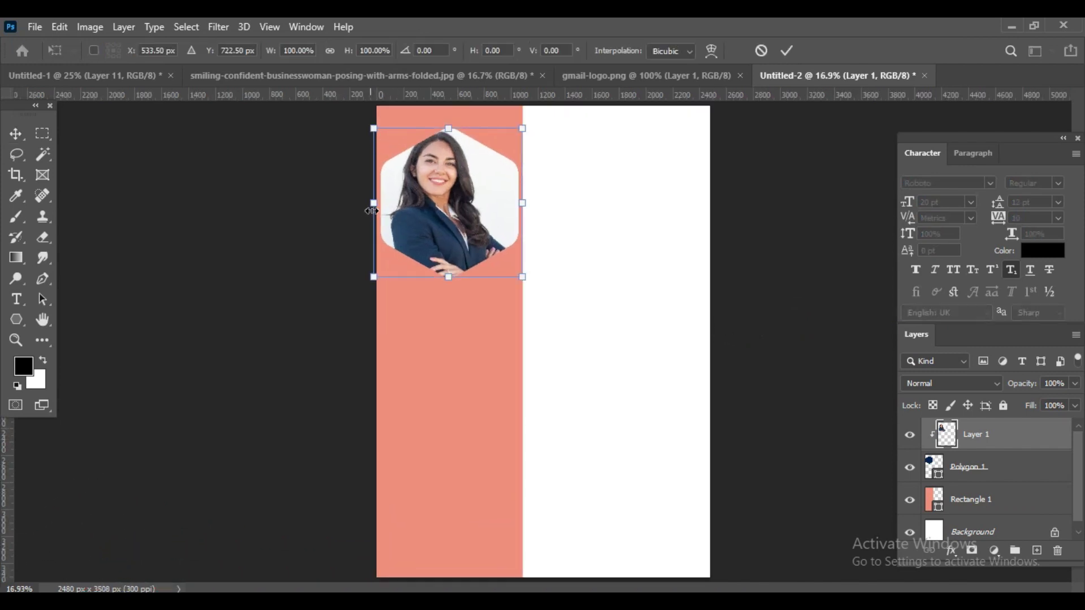
{"action": "left_click_drag", "start_coordinate": [372, 211], "coordinate": [381, 211]}
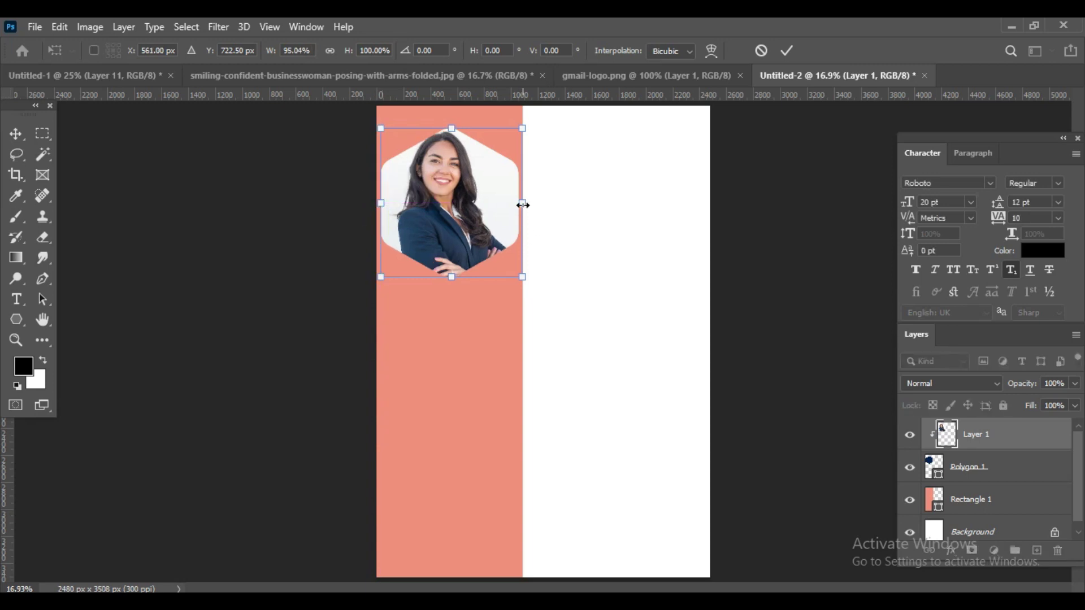
{"action": "left_click_drag", "start_coordinate": [522, 205], "coordinate": [519, 206]}
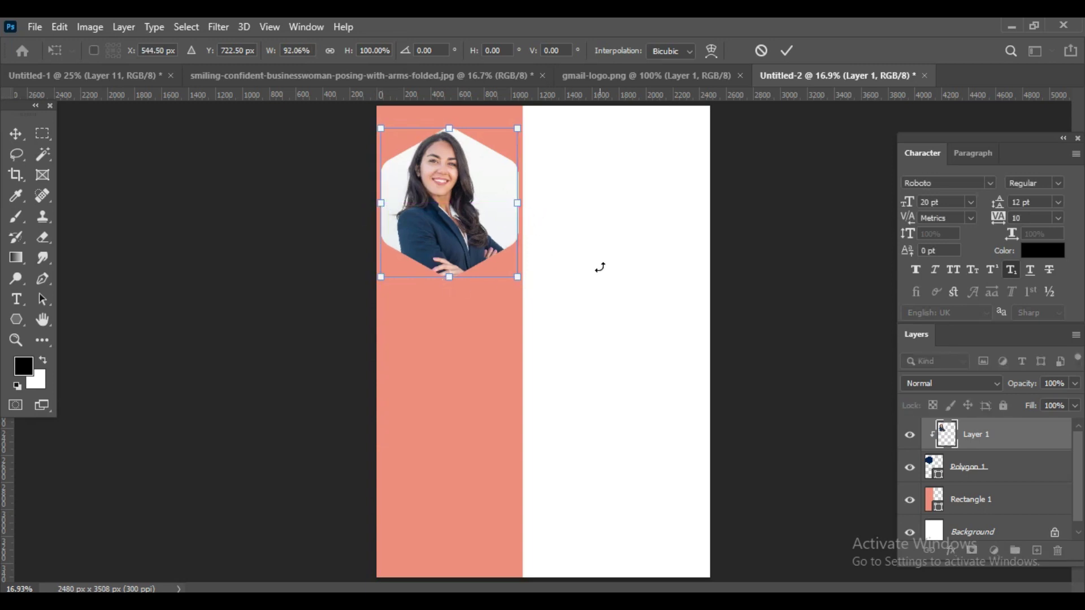
{"action": "key", "text": "Return"}
{"action": "left_click", "coordinate": [991, 464]}
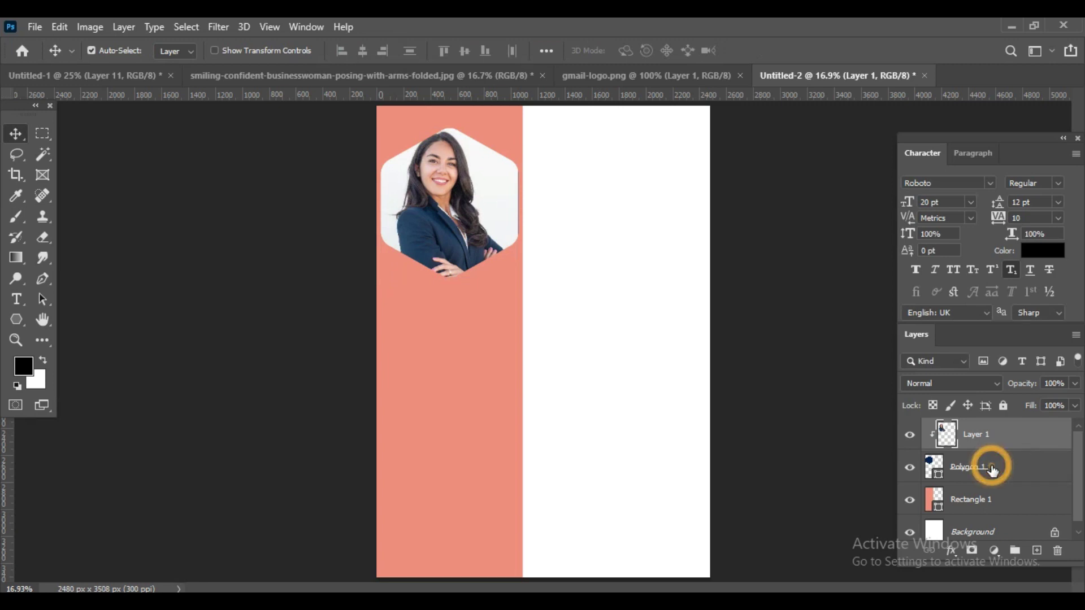
{"action": "left_click", "coordinate": [16, 319]}
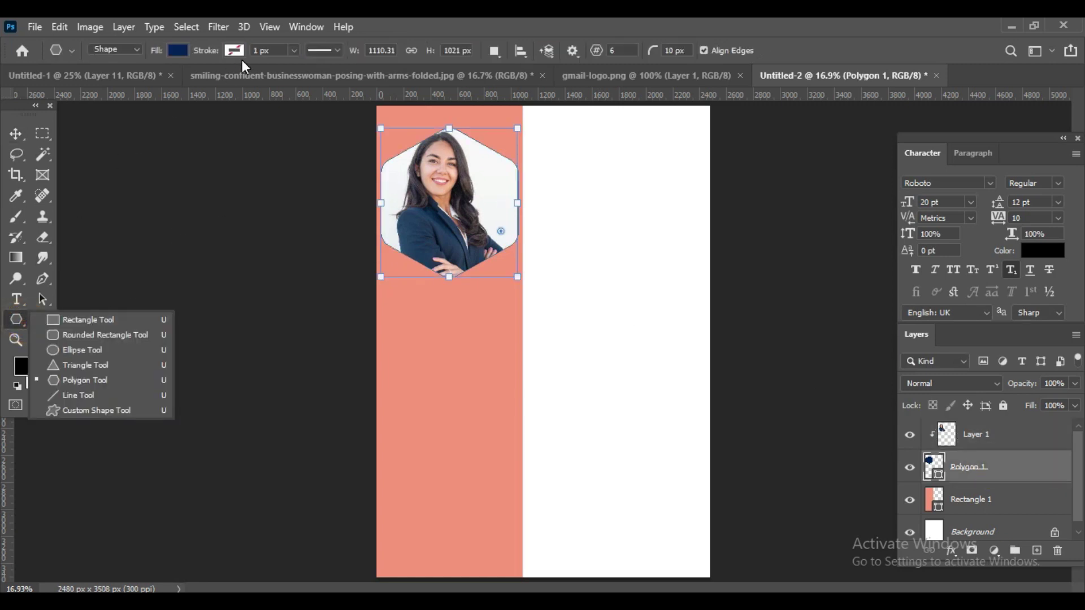
Outline the hexagon portrait with a navy stroke about 61 px thick.
{"action": "left_click", "coordinate": [234, 52]}
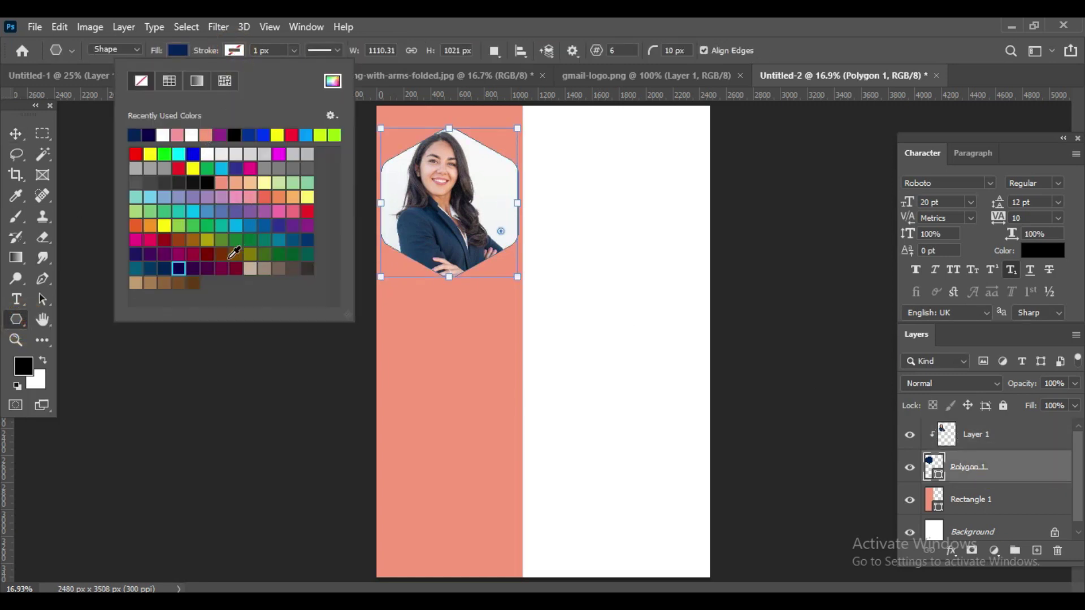
{"action": "left_click", "coordinate": [134, 135]}
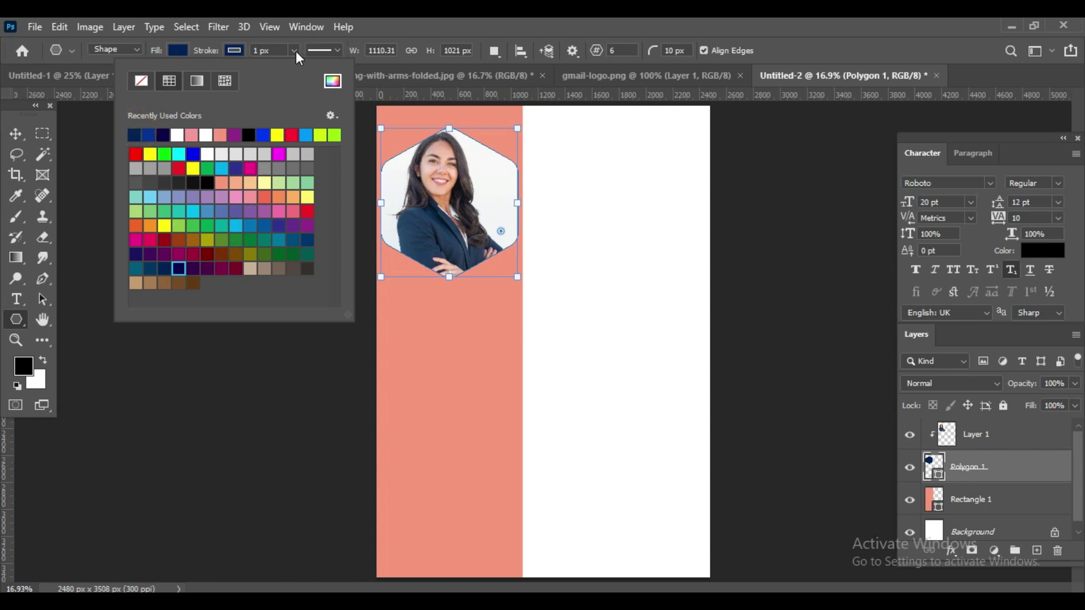
{"action": "left_click", "coordinate": [294, 50]}
{"action": "left_click_drag", "start_coordinate": [290, 67], "coordinate": [303, 70]}
{"action": "key", "text": "v"}
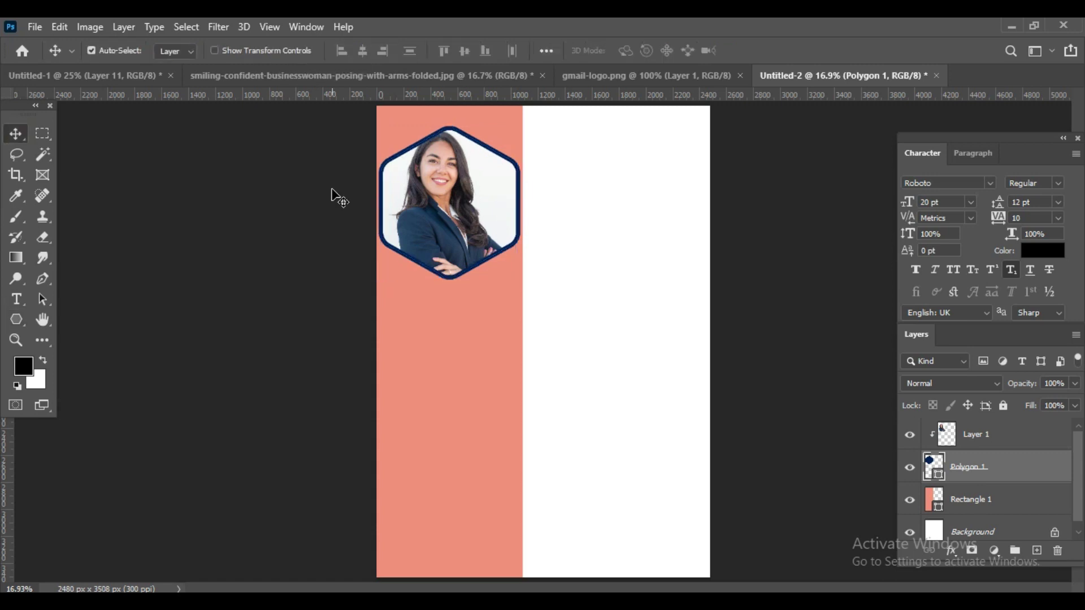
{"action": "key", "text": "ctrl+0"}
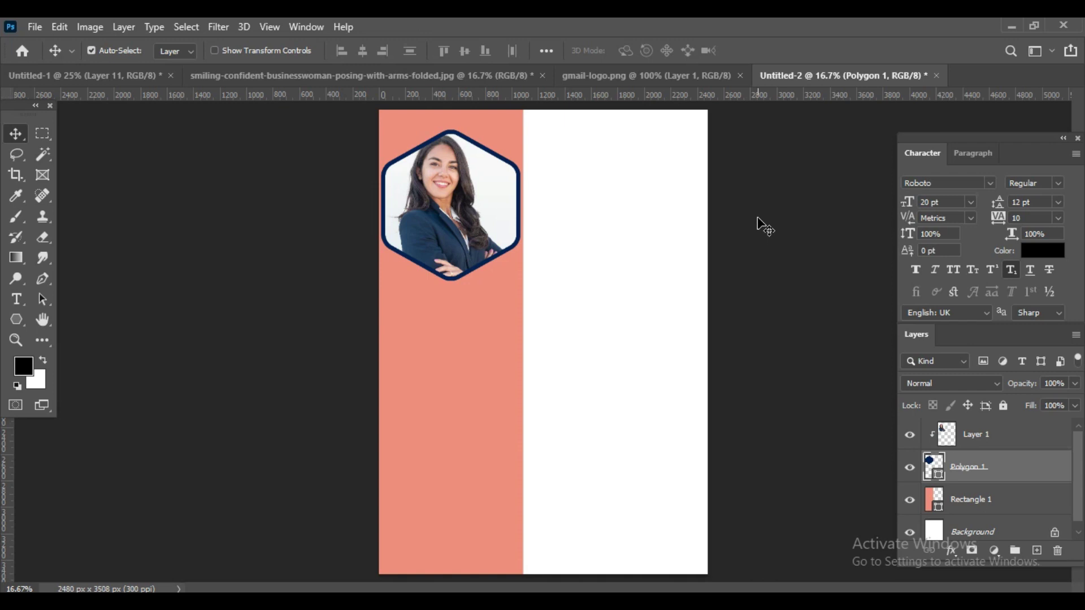
Add a text layer with the person's name.
{"action": "left_click", "coordinate": [667, 266]}
{"action": "key", "text": "t"}
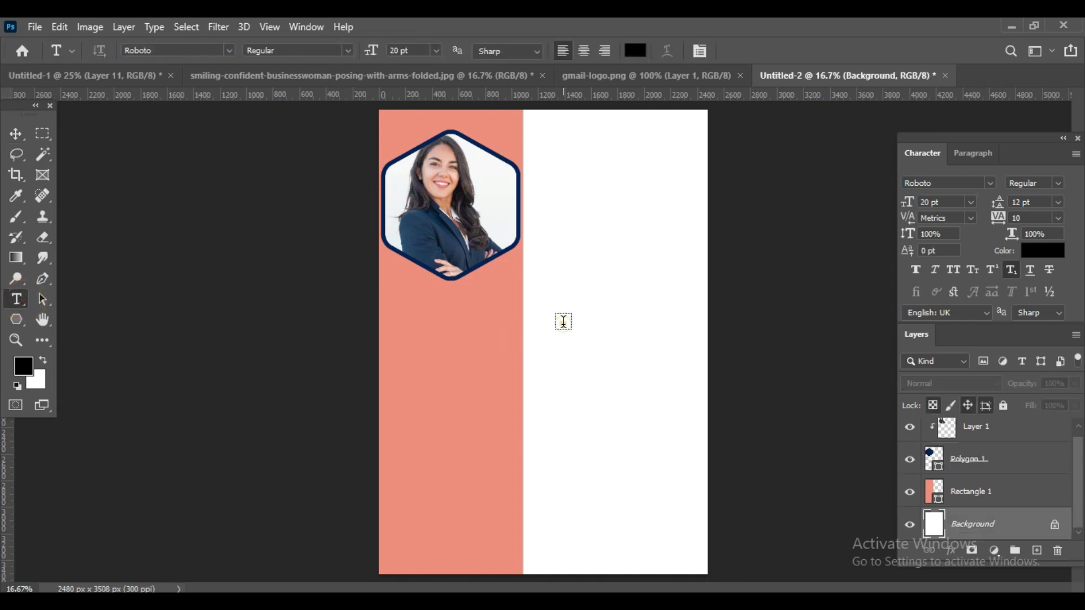
{"action": "left_click", "coordinate": [574, 334]}
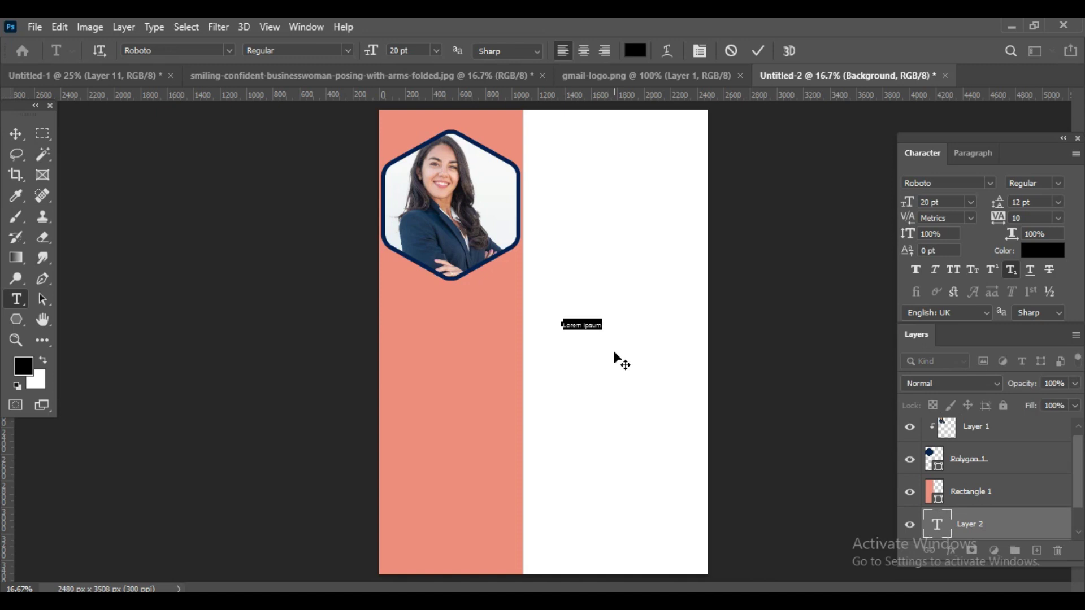
{"action": "key", "text": "BackSpace"}
{"action": "type", "text": "Subira"}
{"action": "type", "text": " Mon"}
{"action": "left_click", "coordinate": [15, 134]}
Move the name layer to the top and size it on the sidebar below the photo.
{"action": "left_click_drag", "start_coordinate": [685, 311], "coordinate": [688, 319]}
{"action": "key", "text": "ctrl+t"}
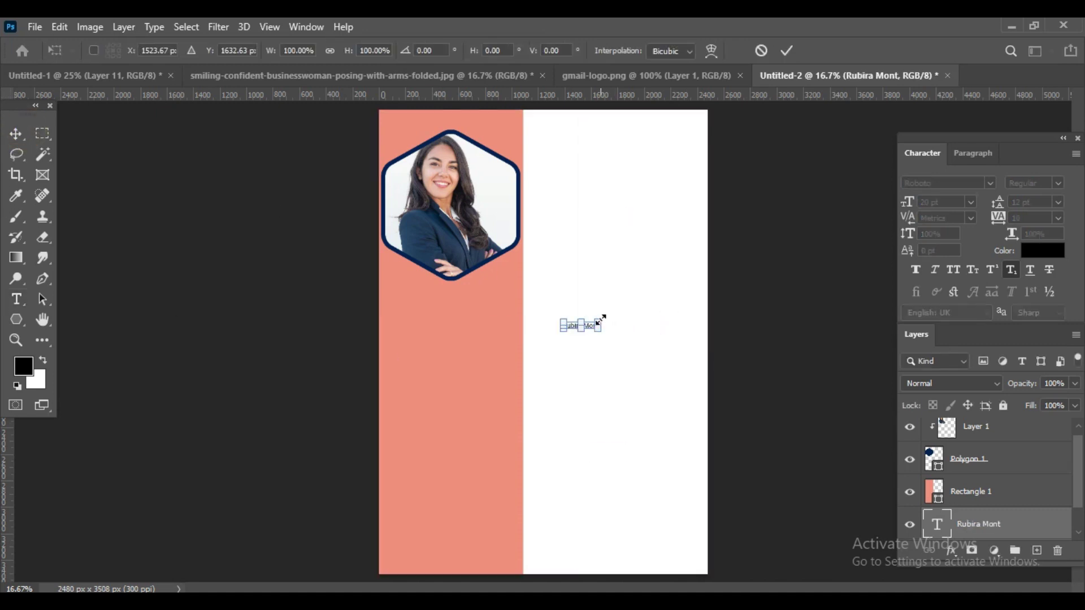
{"action": "left_click_drag", "start_coordinate": [605, 317], "coordinate": [661, 311]}
{"action": "key", "text": "Return"}
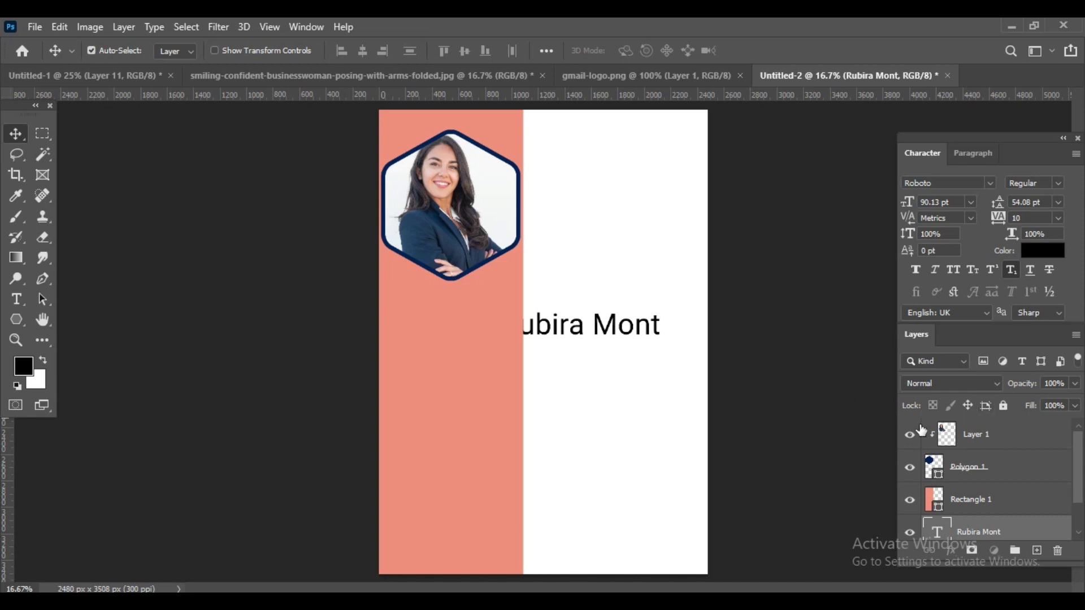
{"action": "left_click_drag", "start_coordinate": [1003, 527], "coordinate": [1000, 421]}
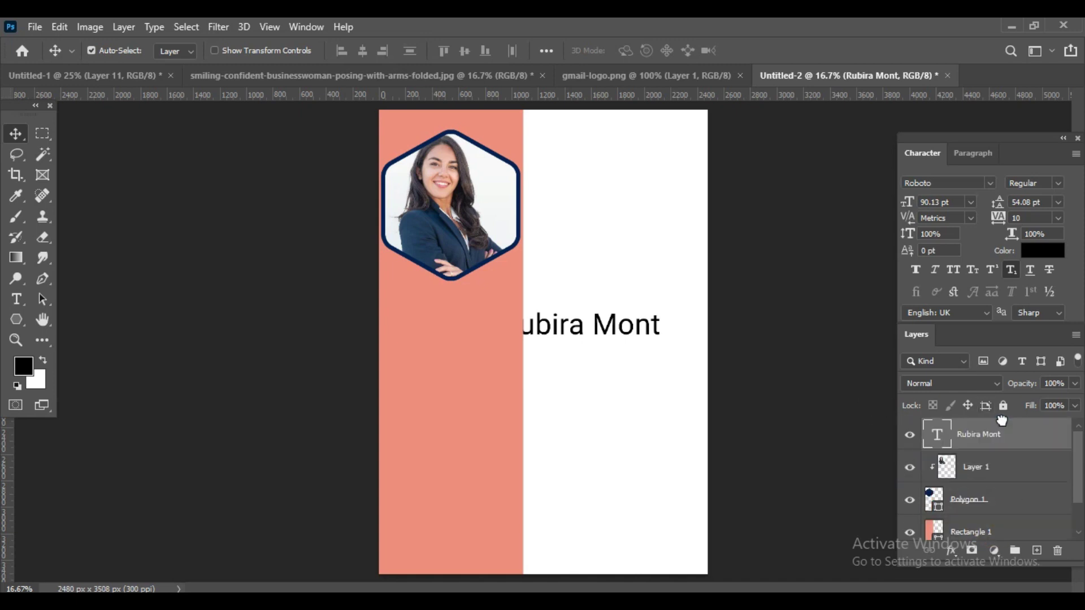
{"action": "left_click_drag", "start_coordinate": [619, 341], "coordinate": [494, 307]}
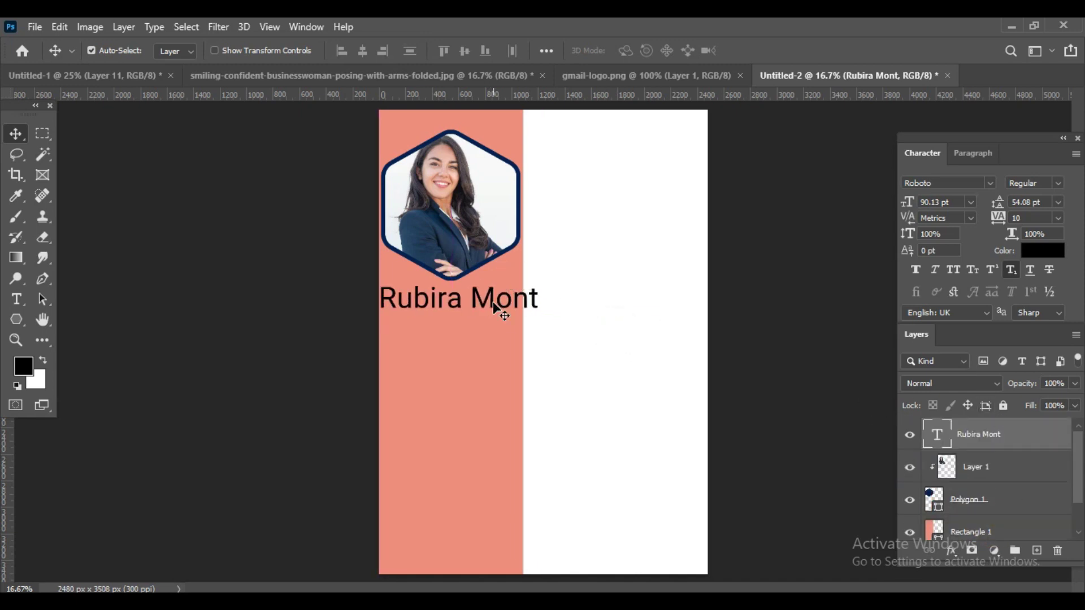
{"action": "key", "text": "ctrl+t"}
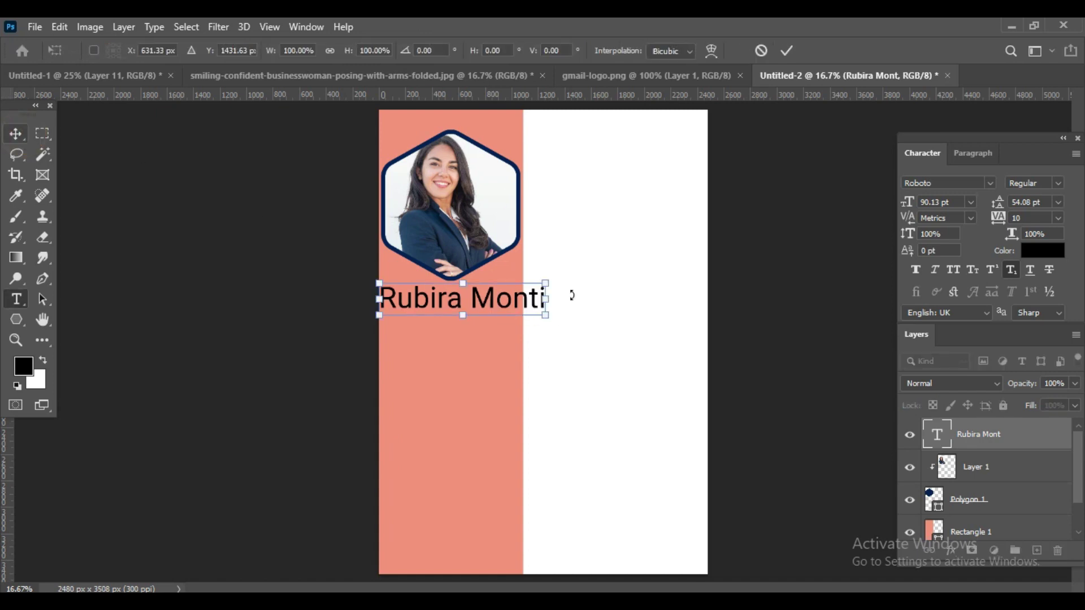
{"action": "left_click_drag", "start_coordinate": [547, 285], "coordinate": [477, 293]}
{"action": "key", "text": "Return"}
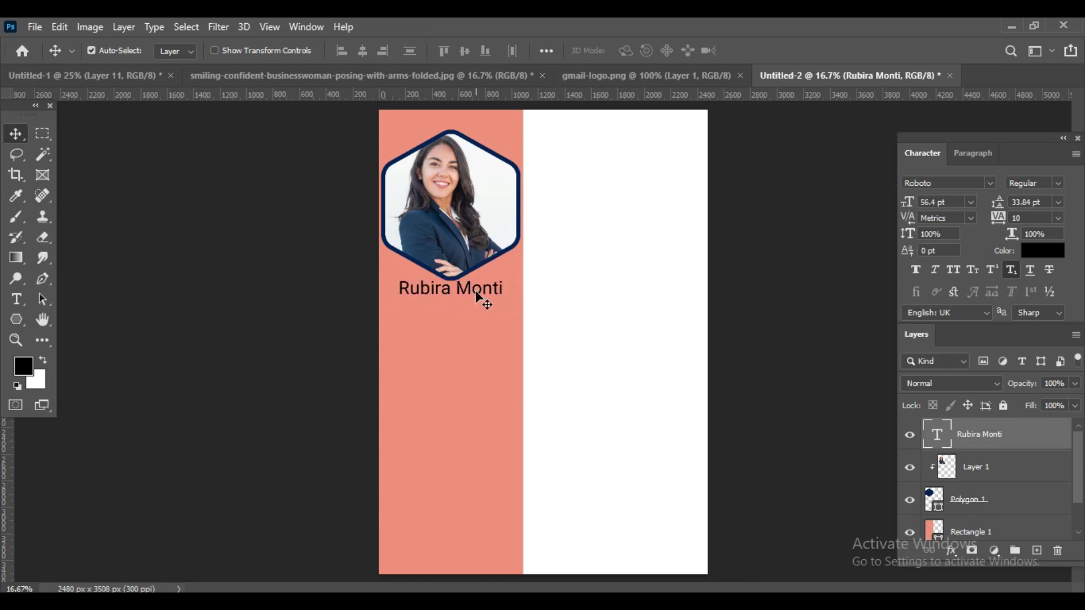
Add a 'Lorem Ipsum' subtitle line just below the name.
{"action": "key", "text": "t"}
{"action": "left_click", "coordinate": [439, 375]}
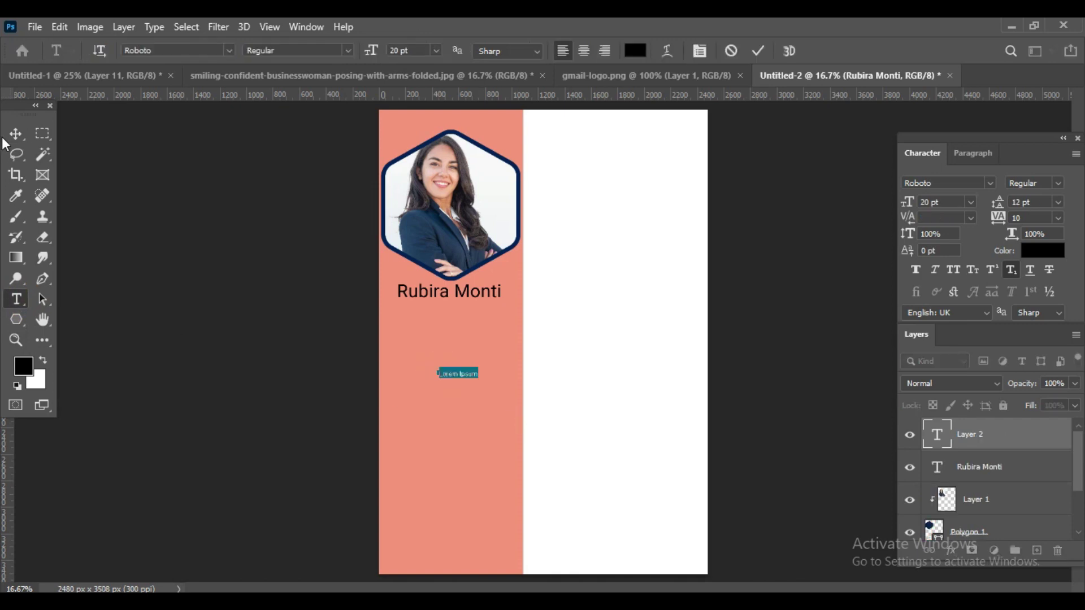
{"action": "key", "text": "ctrl+Return"}
{"action": "key", "text": "v"}
{"action": "left_click_drag", "start_coordinate": [472, 373], "coordinate": [460, 305]}
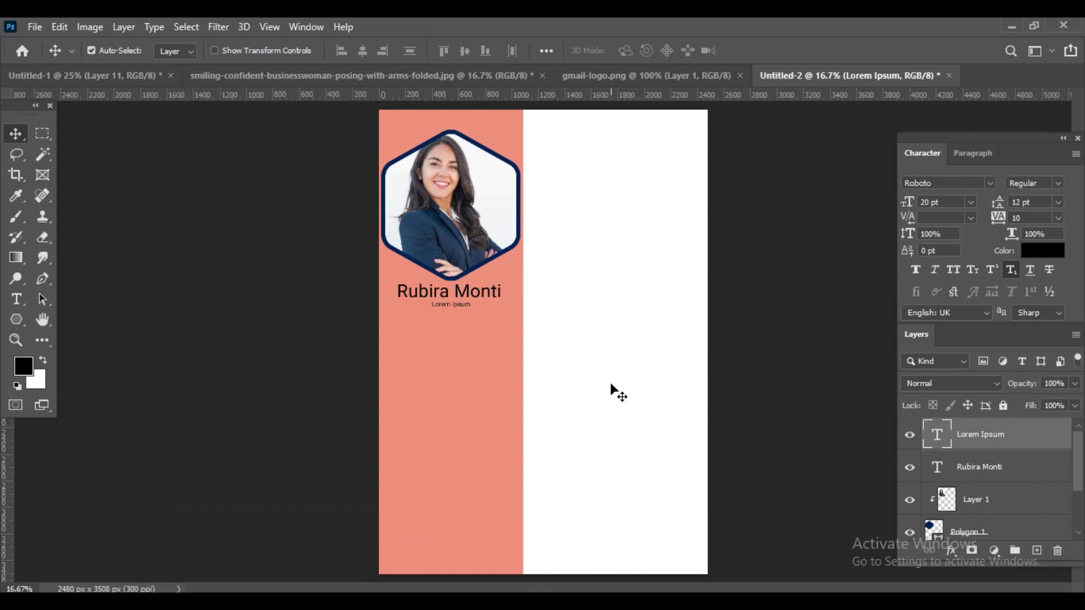
Drag the contact text block from the icons document into the resume sidebar.
{"action": "left_click", "coordinate": [100, 76]}
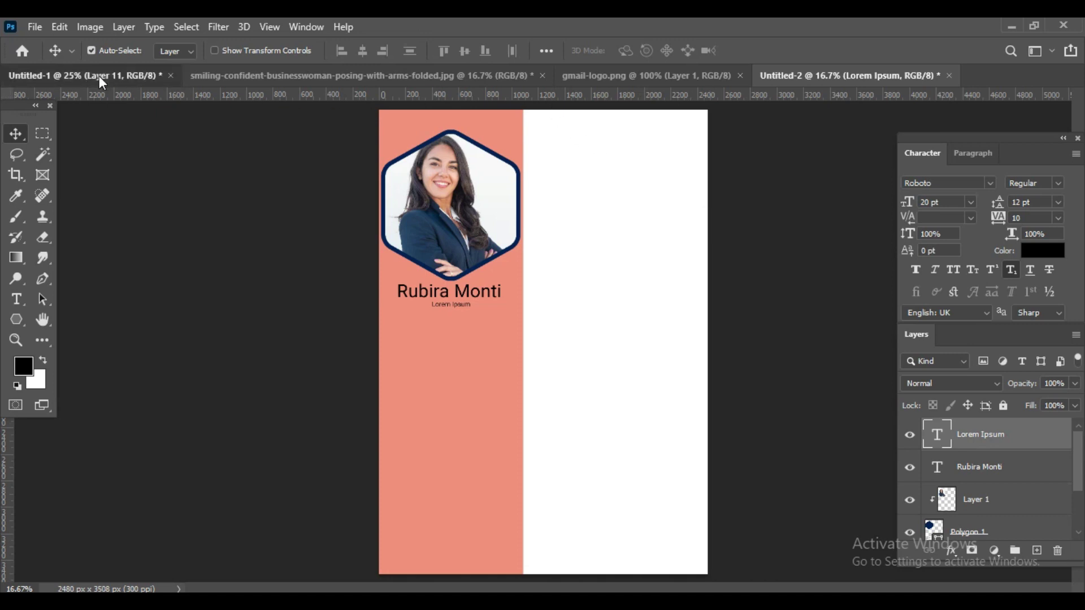
{"action": "key", "text": "ctrl+minus"}
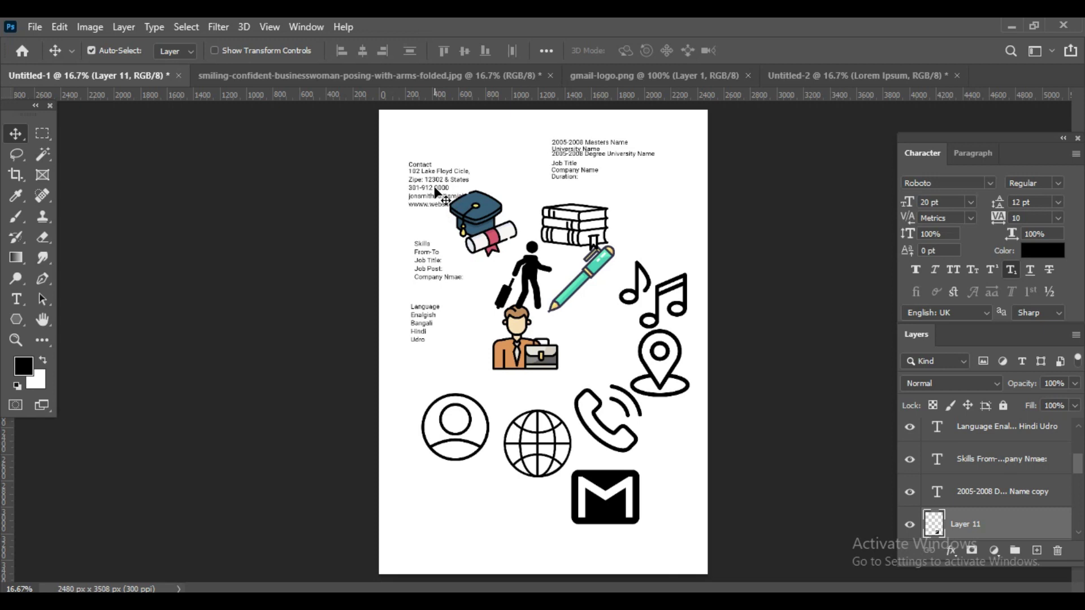
{"action": "mouse_move", "coordinate": [420, 195]}
{"action": "left_mouse_down"}
{"action": "mouse_move", "coordinate": [798, 69]}
{"action": "mouse_move", "coordinate": [802, 78]}
{"action": "left_mouse_up"}
{"action": "left_click_drag", "start_coordinate": [440, 363], "coordinate": [440, 363]}
{"action": "key", "text": "ctrl+plus"}
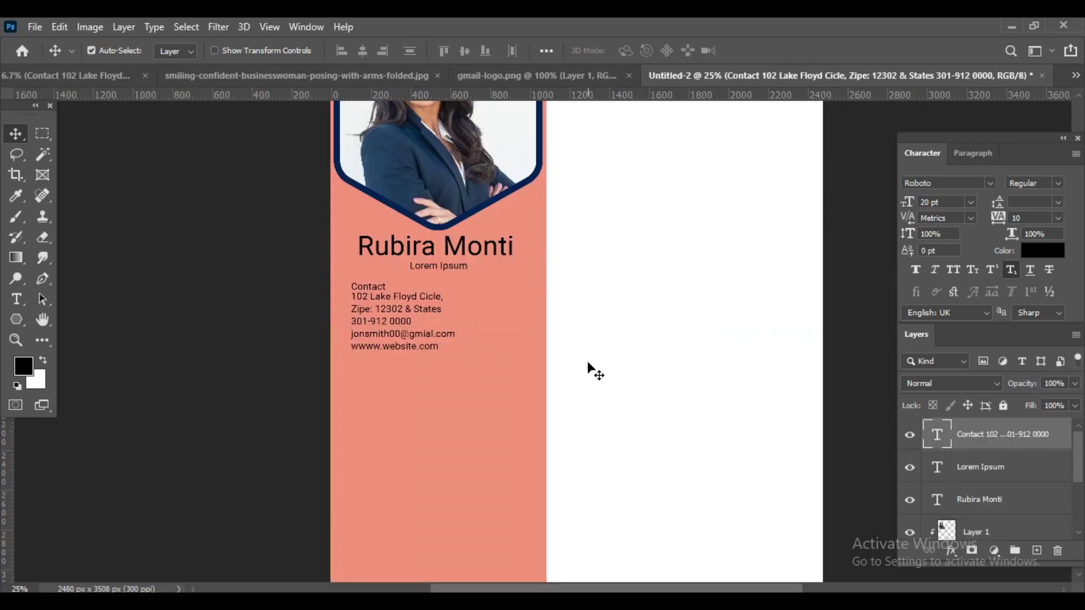
Set the 'Contact' heading to 25 pt Bold.
{"action": "left_click", "coordinate": [16, 299]}
{"action": "left_click_drag", "start_coordinate": [350, 285], "coordinate": [397, 280]}
{"action": "left_click", "coordinate": [942, 201]}
{"action": "type", "text": "25"}
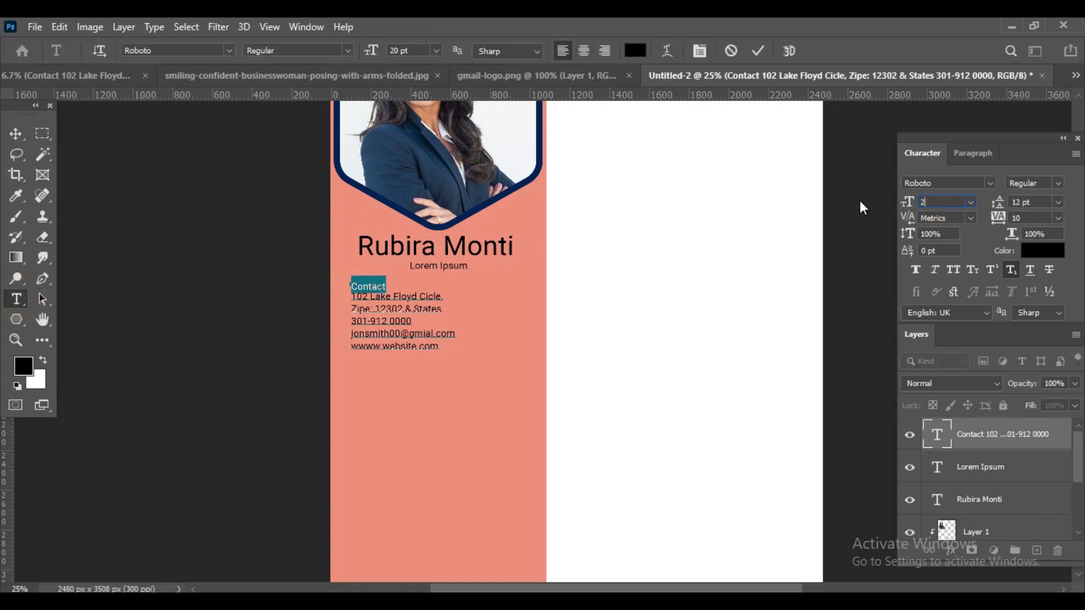
{"action": "left_click", "coordinate": [1055, 184]}
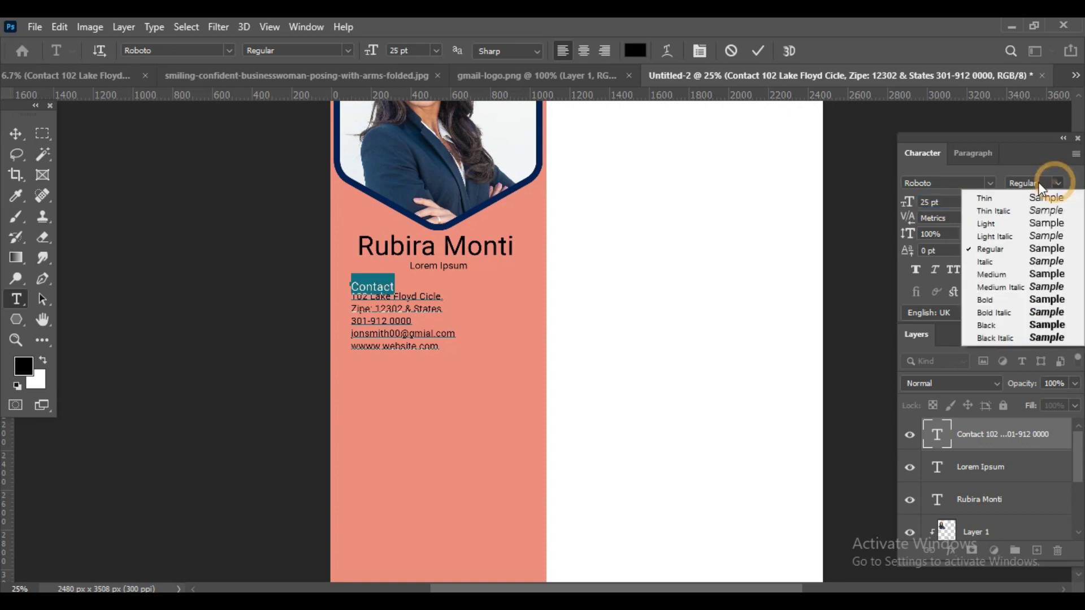
{"action": "left_click", "coordinate": [986, 302]}
{"action": "left_click", "coordinate": [15, 133]}
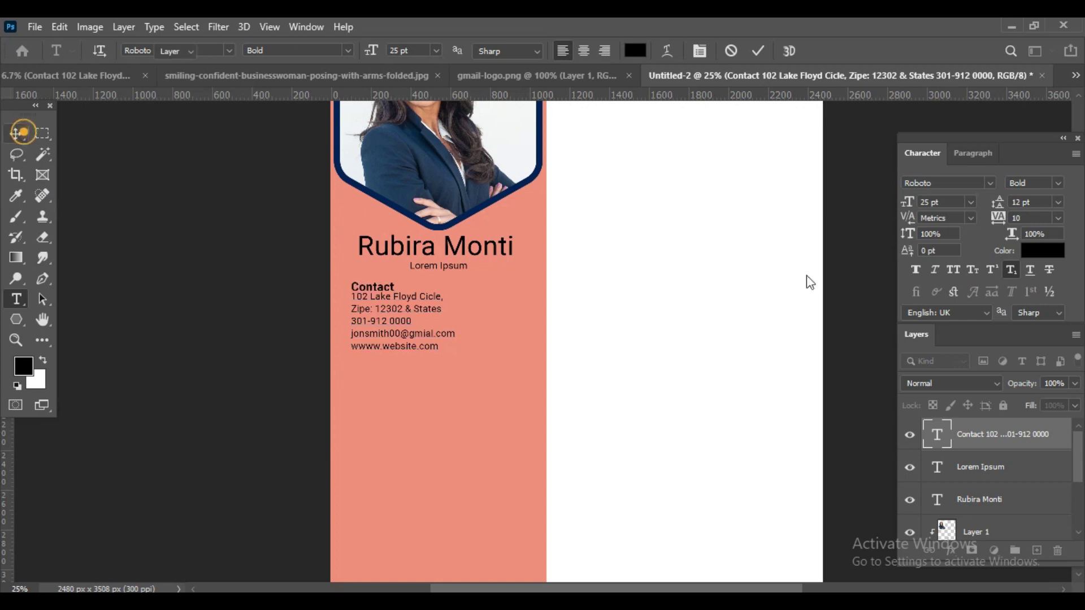
{"action": "left_click", "coordinate": [1042, 202]}
Give the contact block 18 pt leading and nudge it slightly right.
{"action": "type", "text": "16"}
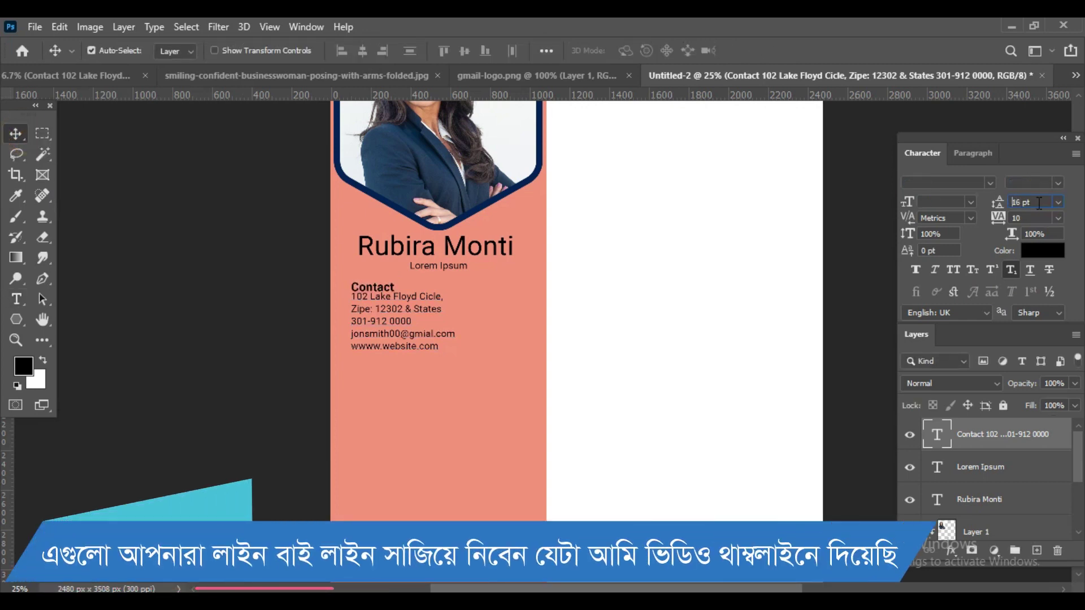
{"action": "key", "text": "Return"}
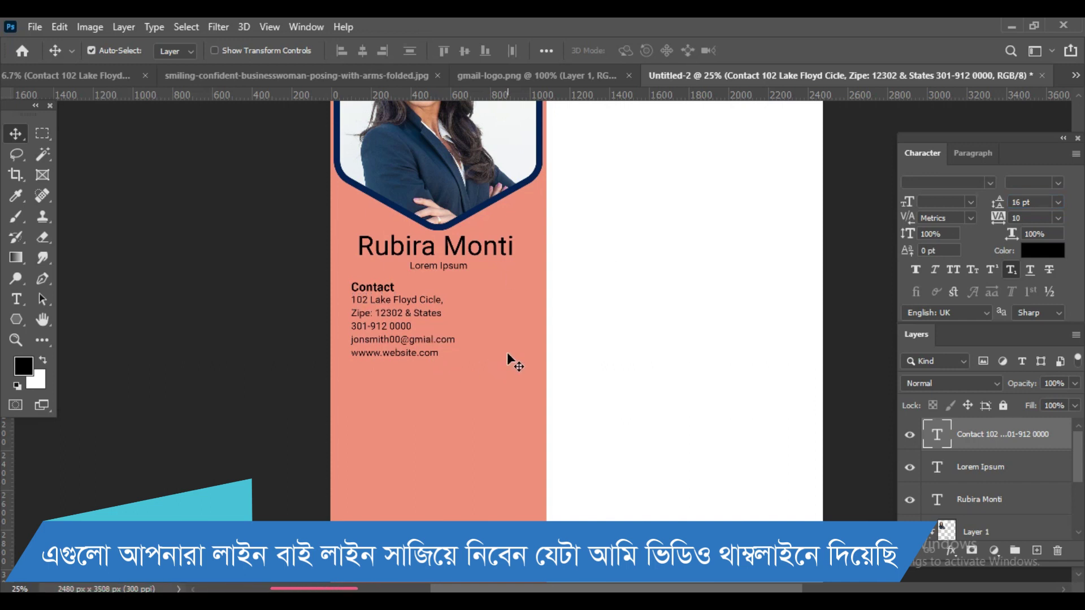
{"action": "key", "text": "shift+Right"}
{"action": "key", "text": "shift+Right"}
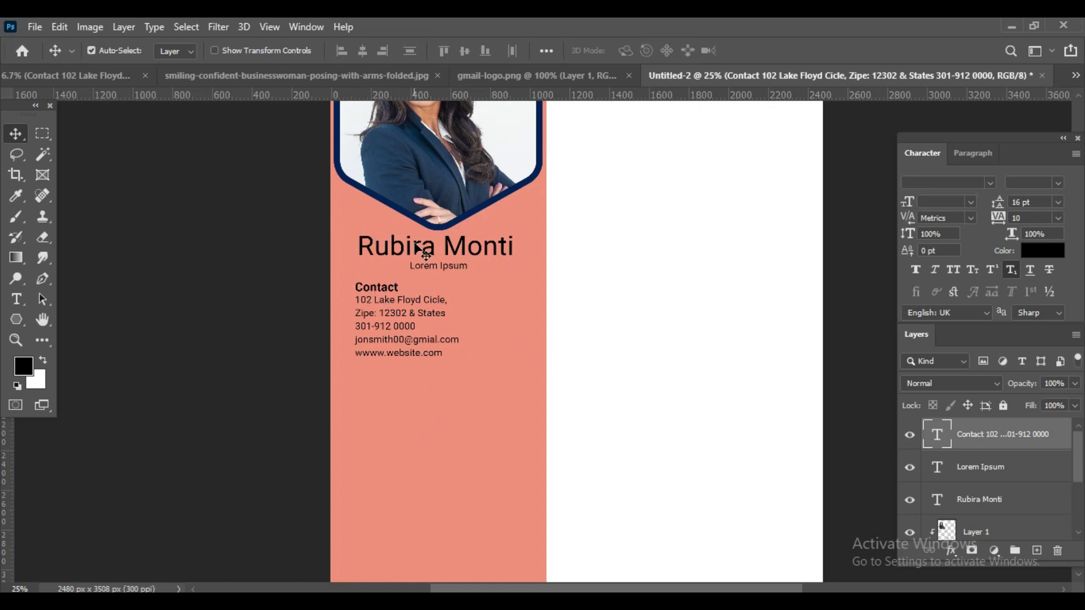
{"action": "key", "text": "shift+Right"}
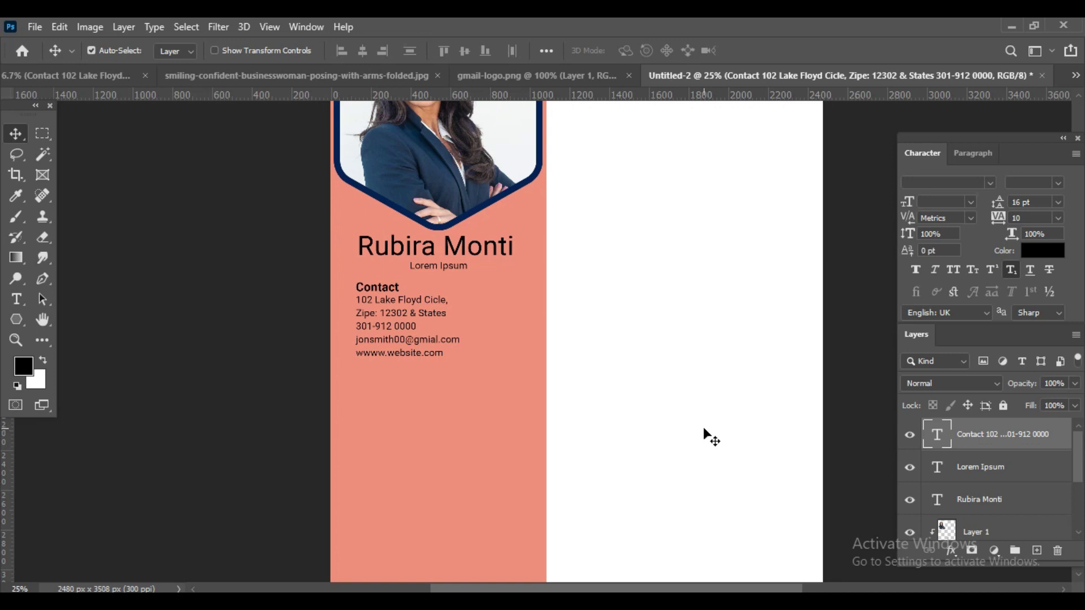
{"action": "left_click", "coordinate": [1058, 202]}
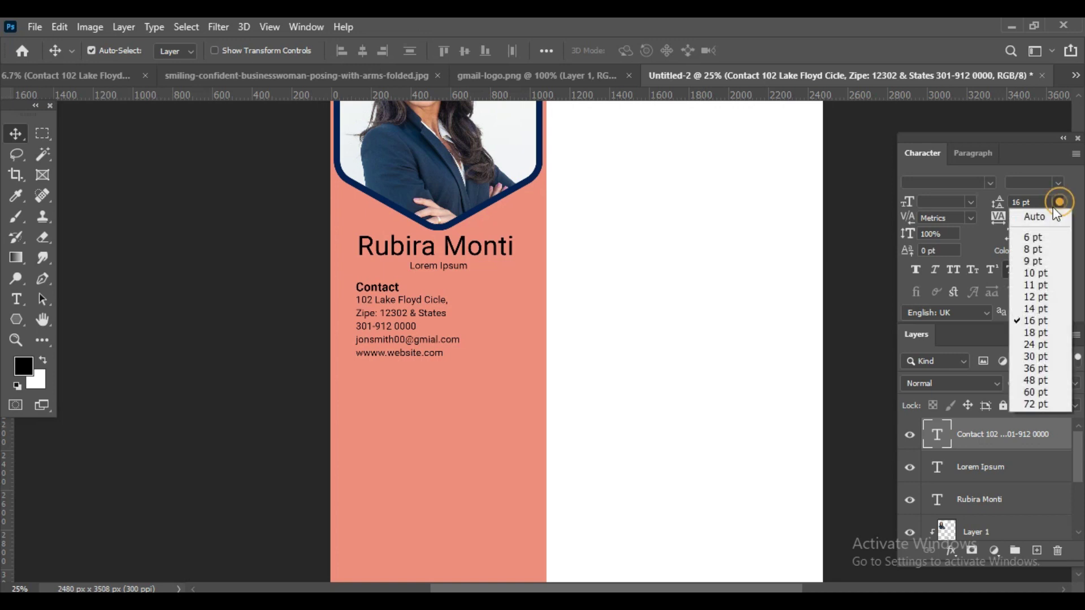
{"action": "left_click", "coordinate": [1033, 334]}
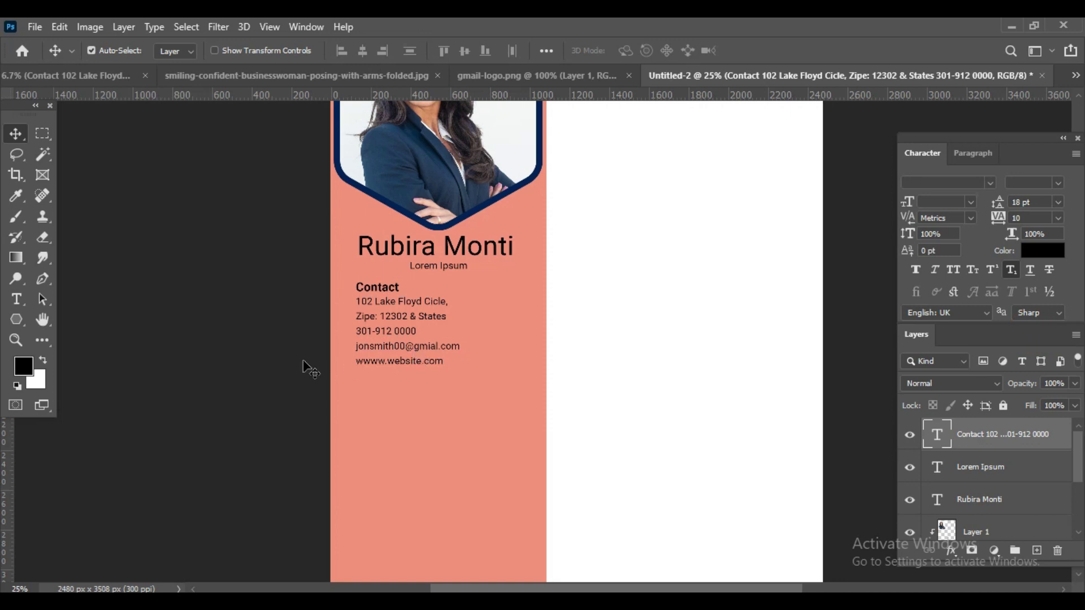
Insert blank lines after the address and before the email, then show the icons document.
{"action": "left_click", "coordinate": [17, 299]}
{"action": "left_click", "coordinate": [447, 316]}
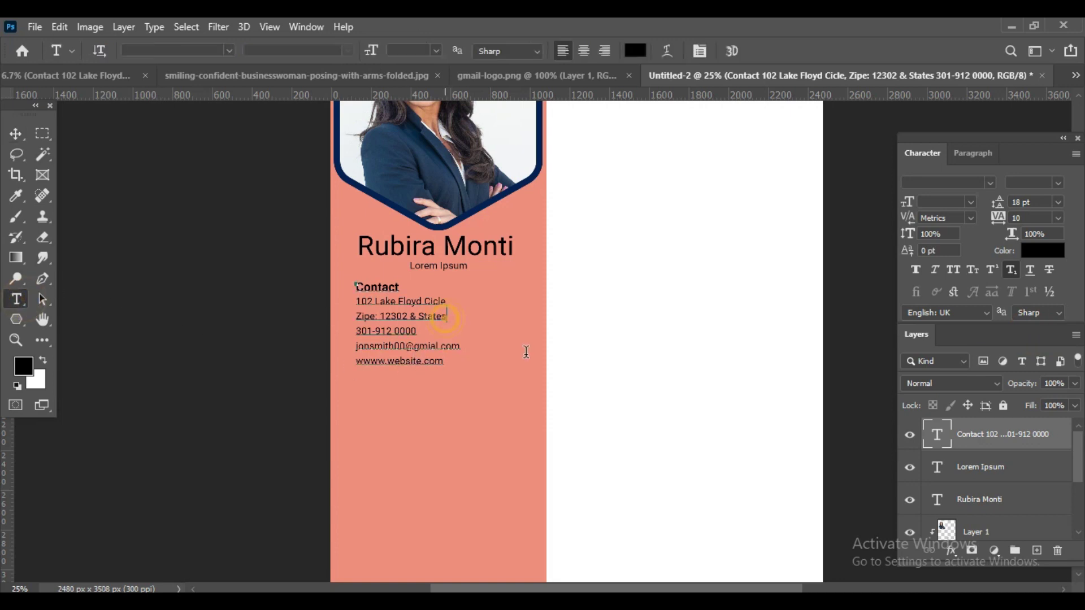
{"action": "key", "text": "Return"}
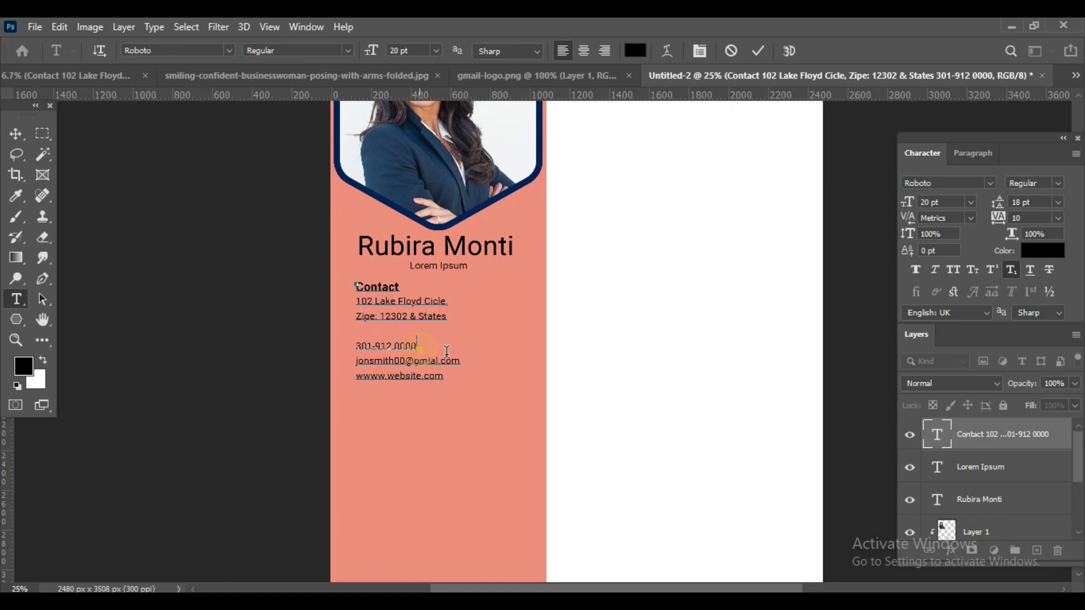
{"action": "key", "text": "Return"}
{"action": "key", "text": "Return"}
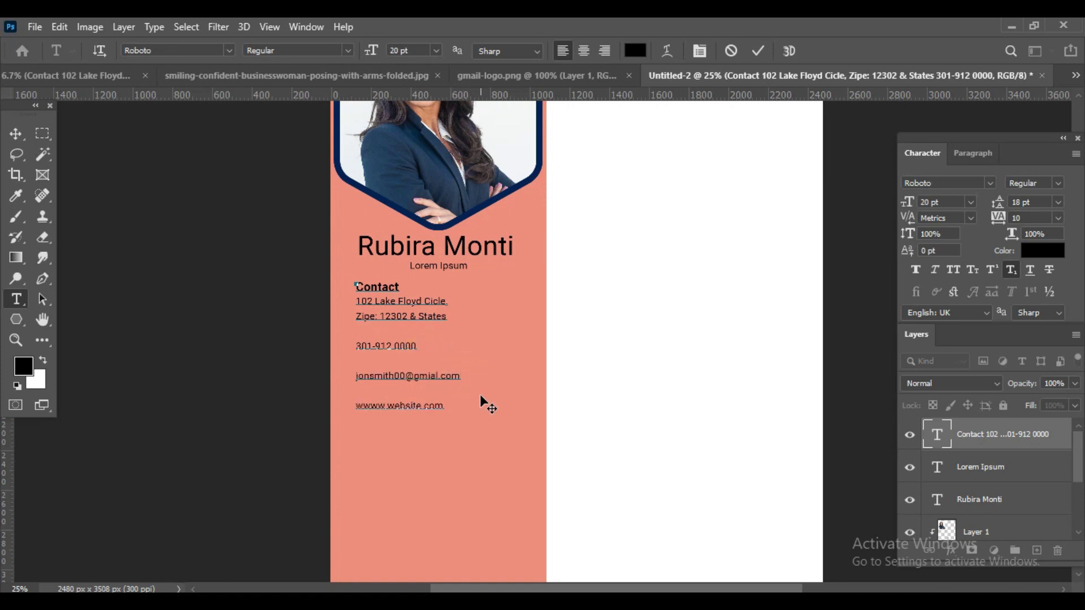
{"action": "left_click", "coordinate": [16, 134]}
{"action": "left_click", "coordinate": [85, 75]}
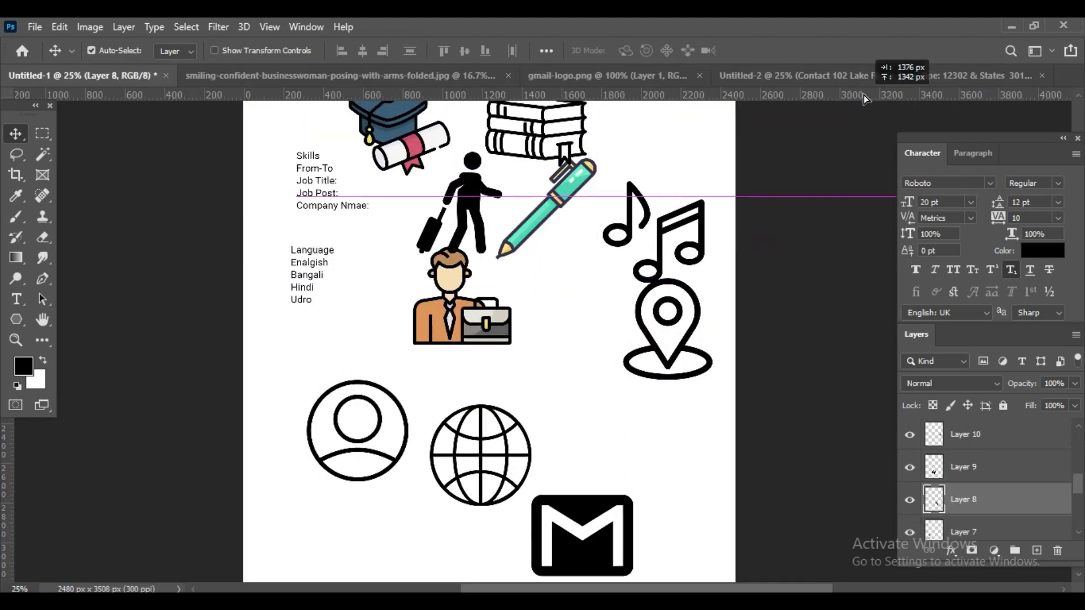
Place the phone icon beside the phone number, shrunk to about a third.
{"action": "left_click", "coordinate": [881, 74]}
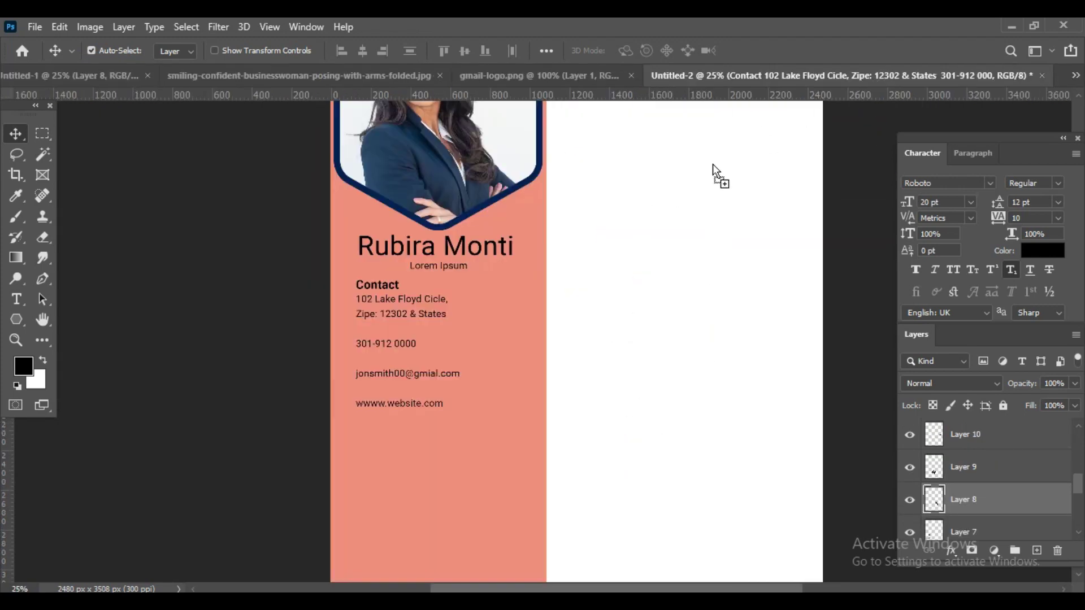
{"action": "left_click_drag", "start_coordinate": [654, 265], "coordinate": [691, 310]}
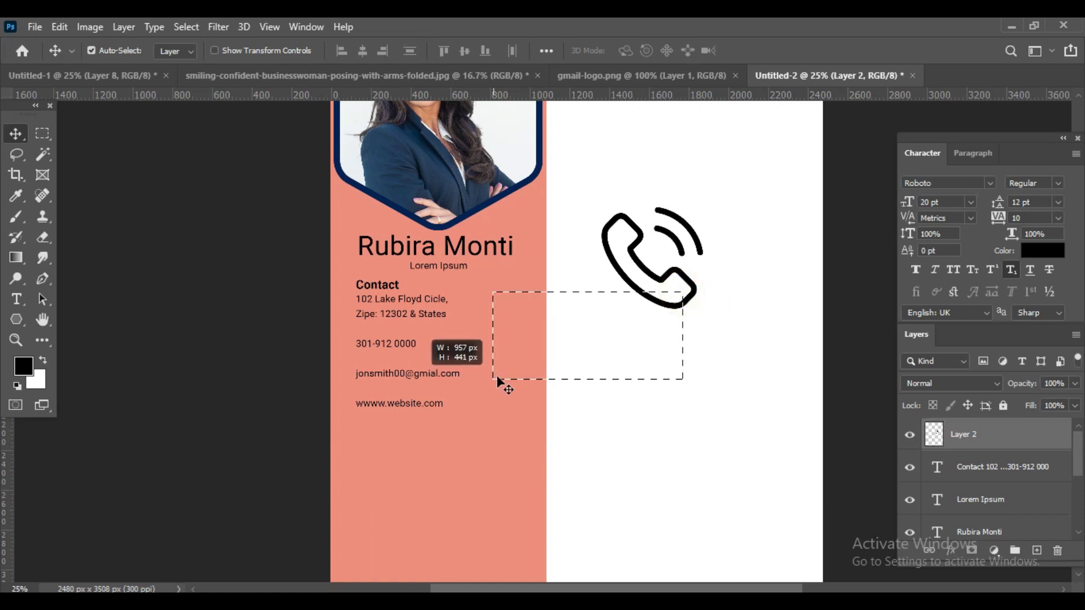
{"action": "key", "text": "ctrl+t"}
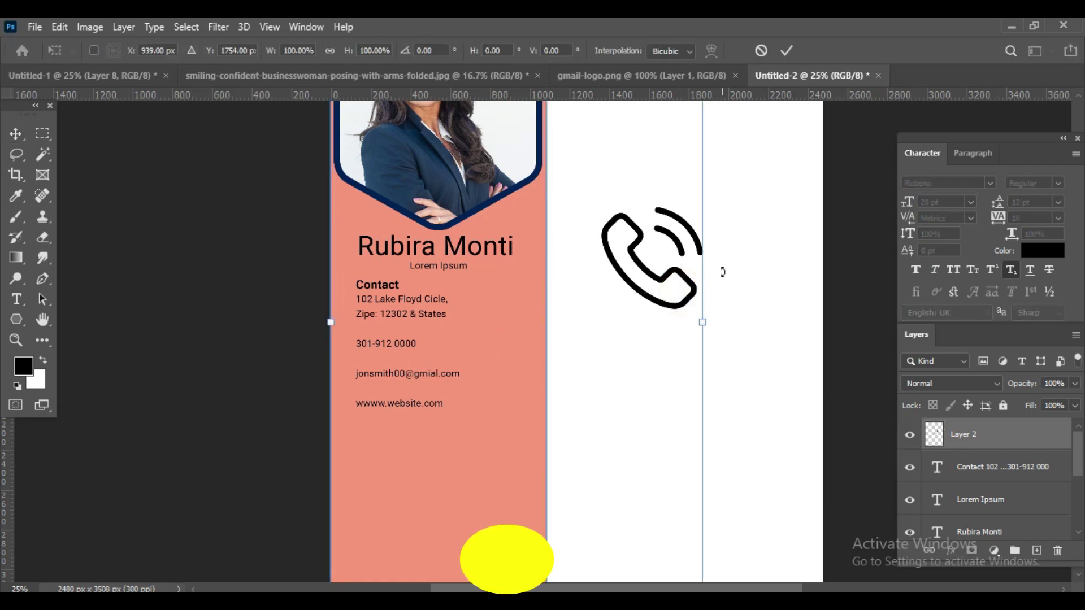
{"action": "mouse_move", "coordinate": [707, 206]}
{"action": "left_mouse_down"}
{"action": "mouse_move", "coordinate": [666, 245]}
{"action": "mouse_move", "coordinate": [344, 338]}
{"action": "mouse_move", "coordinate": [345, 352]}
{"action": "mouse_move", "coordinate": [348, 321]}
{"action": "left_mouse_up"}
{"action": "key", "text": "Return"}
{"action": "scroll", "coordinate": [410, 361], "scroll_direction": "up", "scroll_amount": 1}
{"action": "key", "text": "ctrl+t"}
{"action": "key", "text": "Return"}
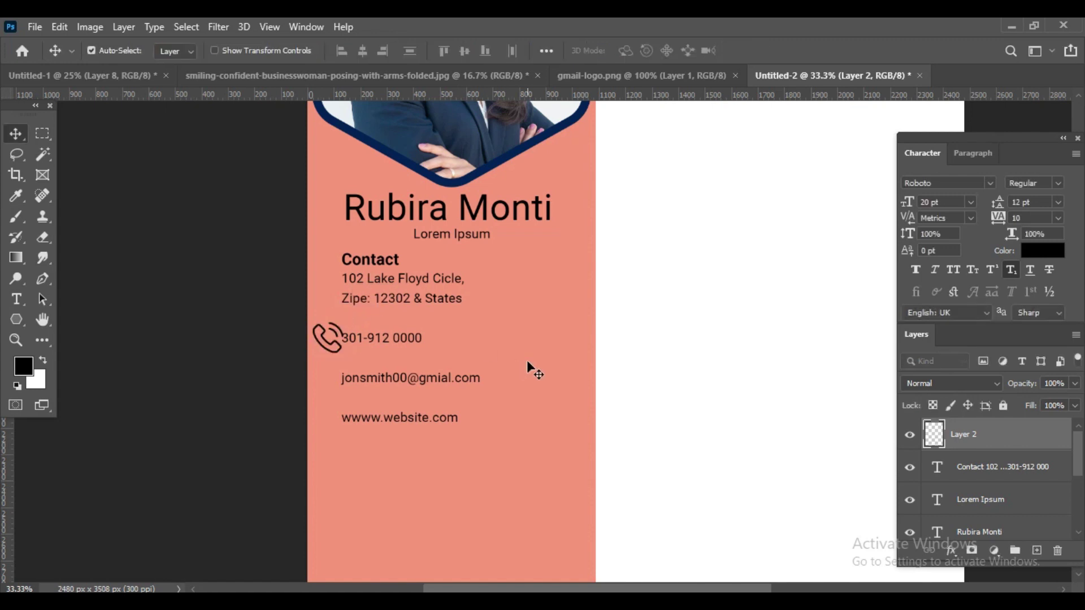
{"action": "key", "text": "ctrl+z"}
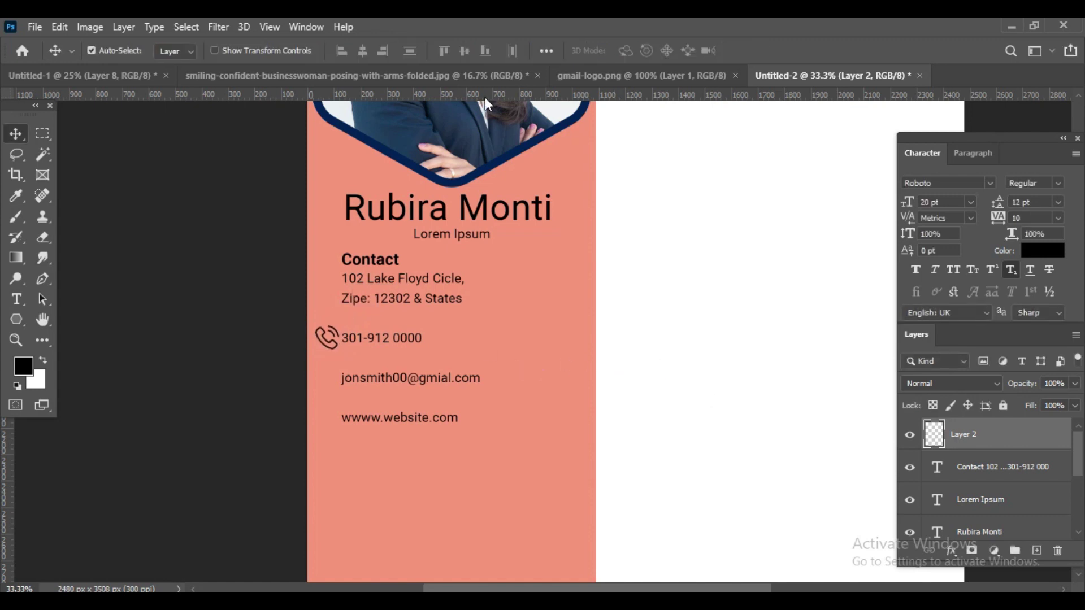
Place the location pin beside the address, scaled to 16.6%.
{"action": "left_click", "coordinate": [108, 77]}
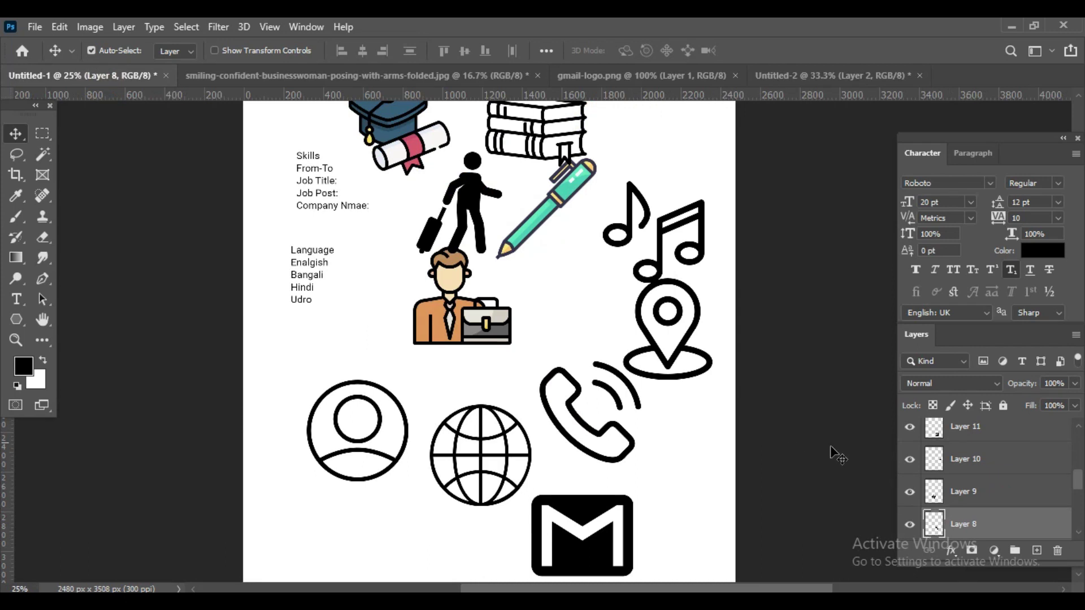
{"action": "mouse_move", "coordinate": [996, 470]}
{"action": "left_mouse_down"}
{"action": "mouse_move", "coordinate": [823, 76]}
{"action": "mouse_move", "coordinate": [639, 263]}
{"action": "left_mouse_up"}
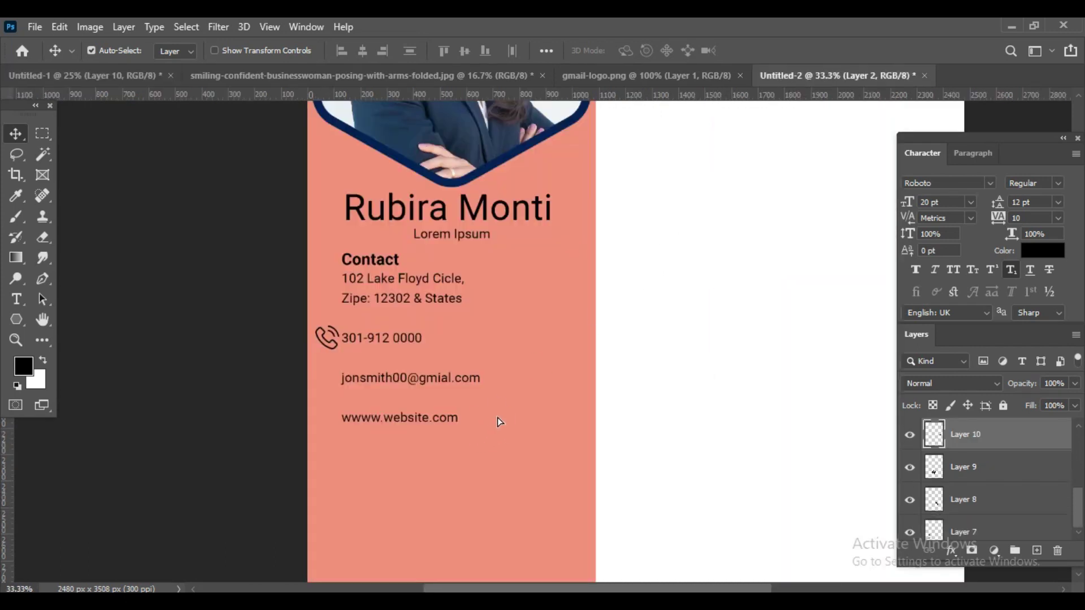
{"action": "left_click_drag", "start_coordinate": [469, 424], "coordinate": [498, 417]}
{"action": "key", "text": "ctrl+t"}
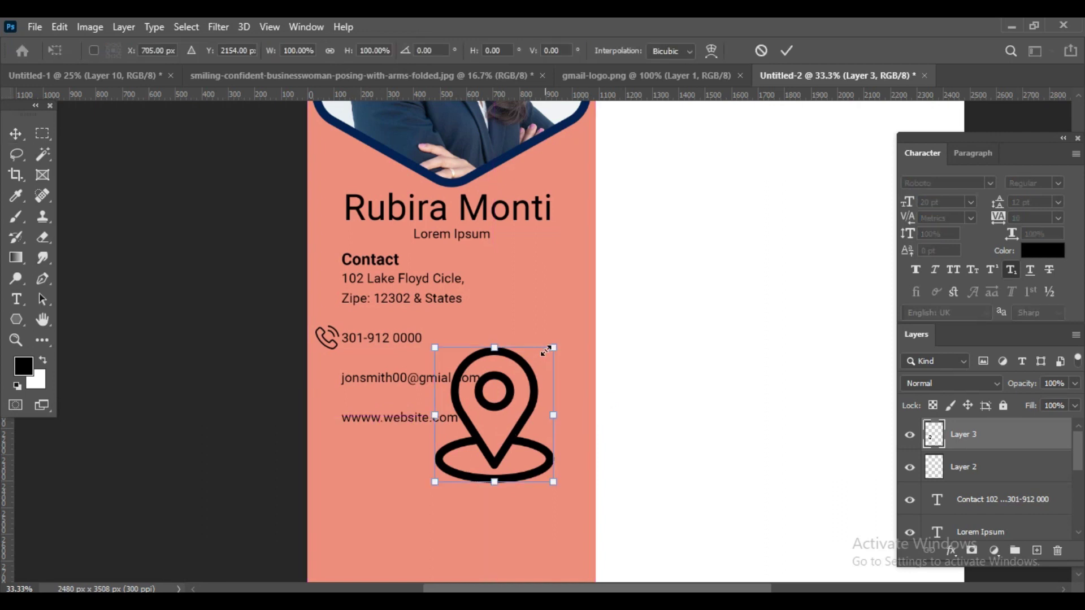
{"action": "mouse_move", "coordinate": [534, 363]}
{"action": "left_mouse_down"}
{"action": "mouse_move", "coordinate": [509, 401]}
{"action": "mouse_move", "coordinate": [348, 310]}
{"action": "mouse_move", "coordinate": [343, 259]}
{"action": "mouse_move", "coordinate": [338, 273]}
{"action": "left_mouse_up"}
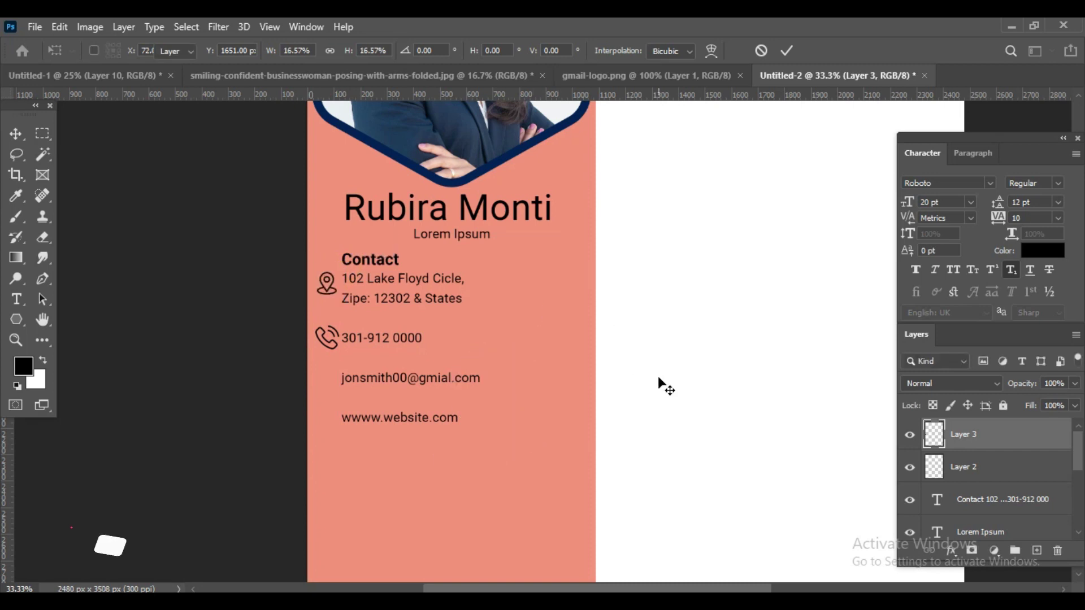
{"action": "key", "text": "Return"}
Paste the mail logo, scale it to about 25%, and nudge it beside the email line.
{"action": "key", "text": "ctrl+Tab"}
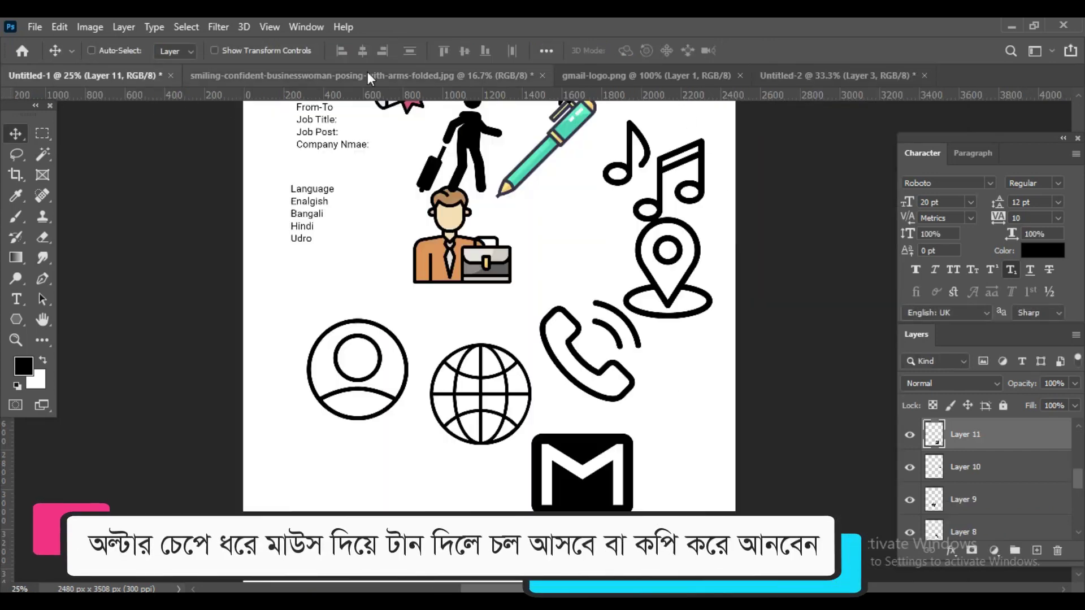
{"action": "left_click", "coordinate": [791, 75]}
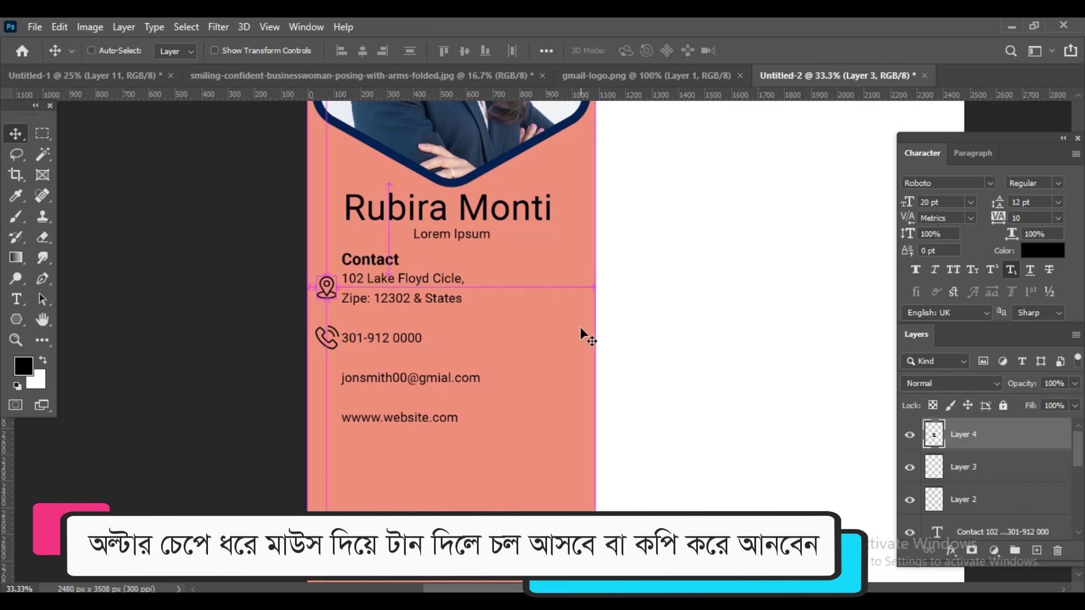
{"action": "key", "text": "ctrl+v"}
{"action": "key", "text": "ctrl+t"}
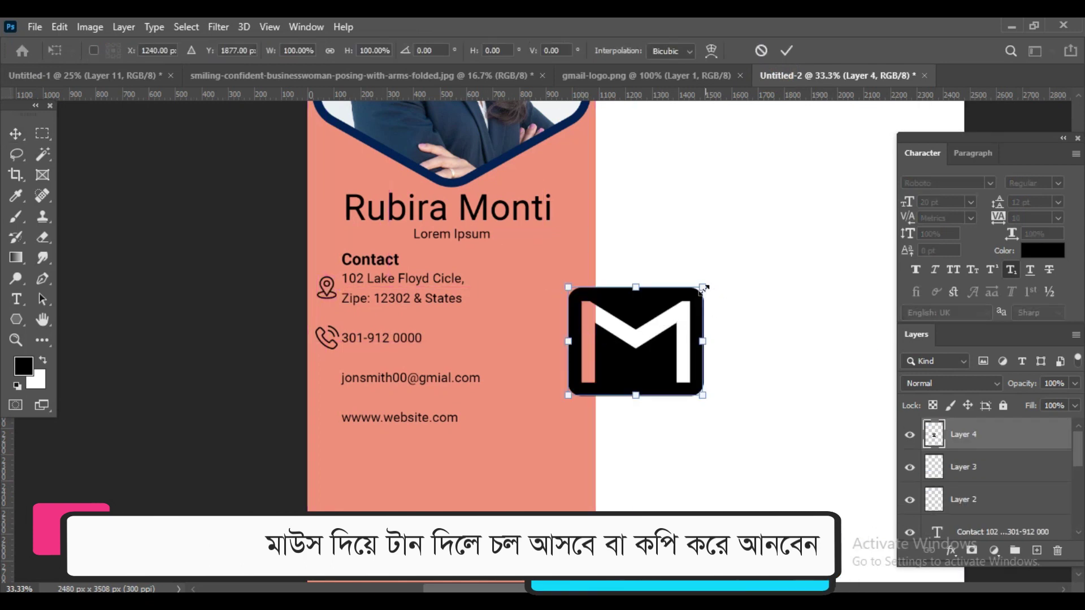
{"action": "mouse_move", "coordinate": [704, 288]}
{"action": "left_mouse_down"}
{"action": "mouse_move", "coordinate": [655, 327]}
{"action": "mouse_move", "coordinate": [352, 425]}
{"action": "mouse_move", "coordinate": [325, 380]}
{"action": "left_mouse_up"}
{"action": "key", "text": "Return"}
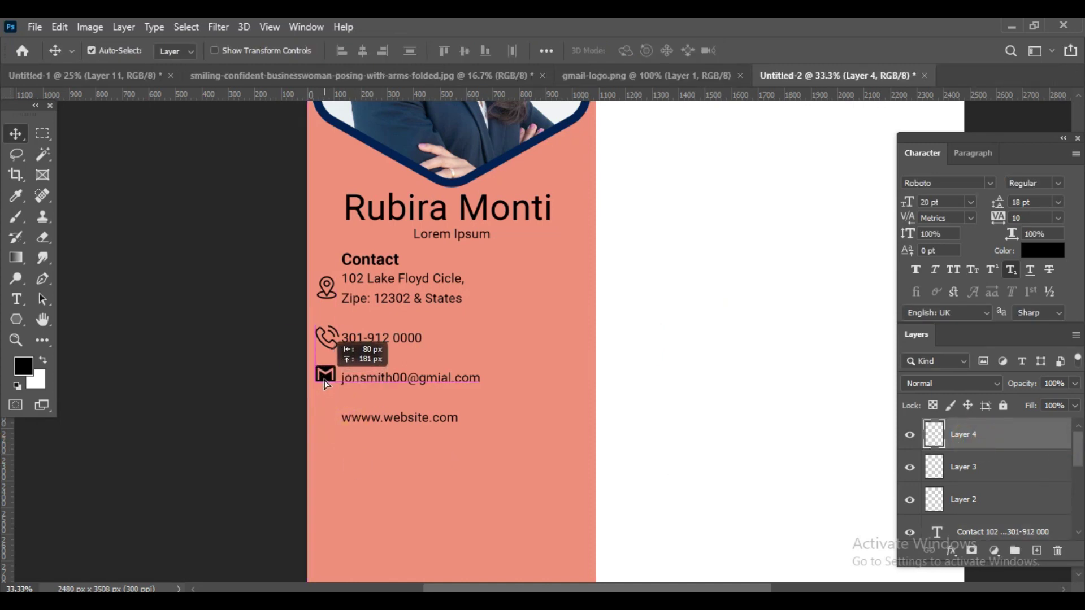
{"action": "key", "text": "Down"}
{"action": "key", "text": "Down"}
{"action": "key", "text": "Down"}
{"action": "key", "text": "Right"}
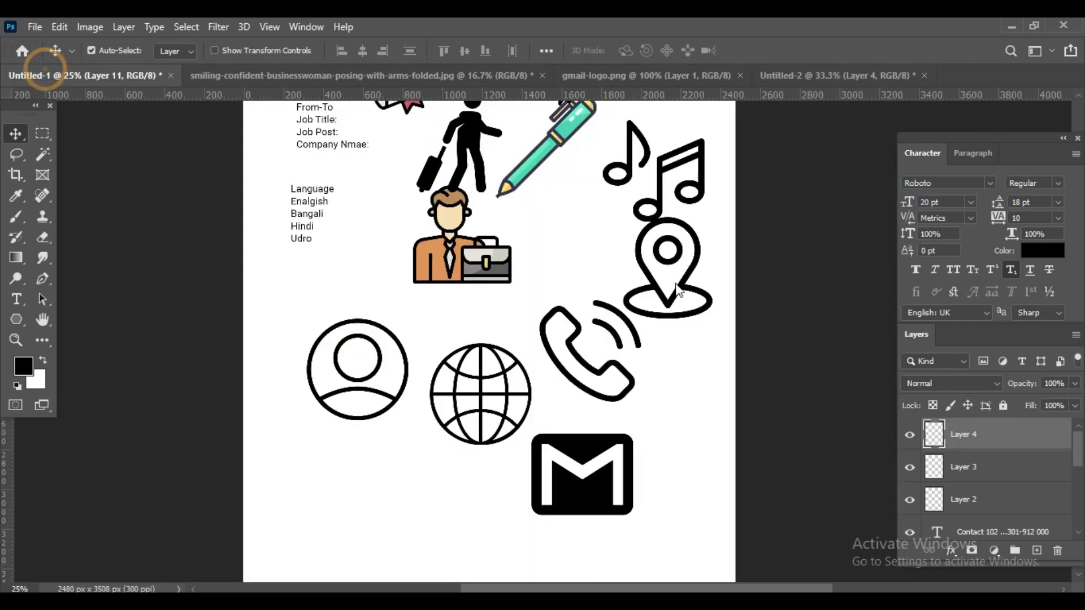
Scale the globe icon to about 92 px and line it up with the website line.
{"action": "left_click", "coordinate": [51, 75]}
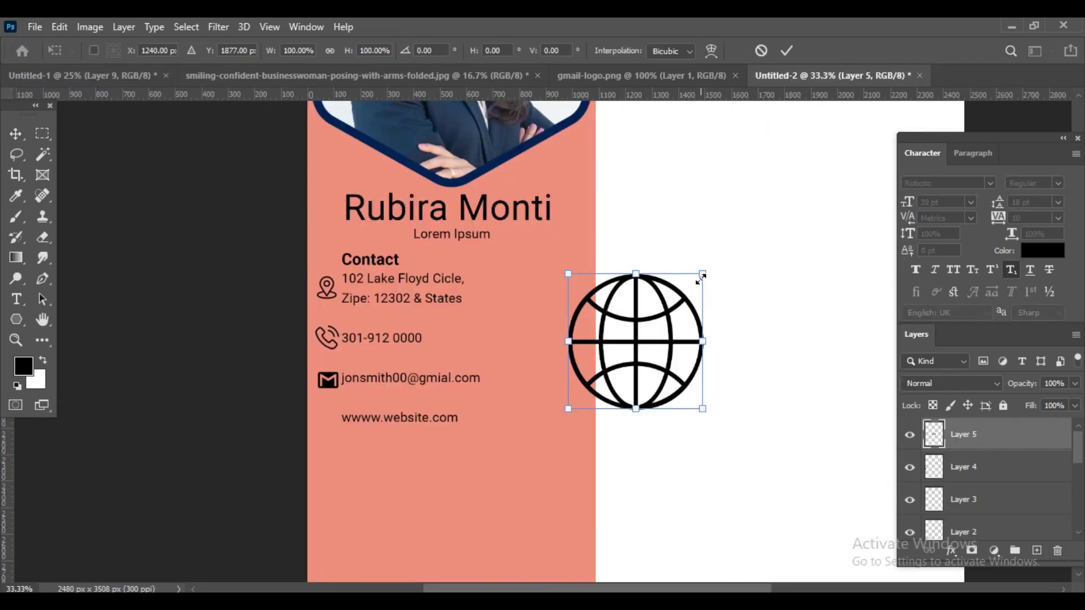
{"action": "mouse_move", "coordinate": [699, 279]}
{"action": "left_mouse_down"}
{"action": "mouse_move", "coordinate": [643, 333]}
{"action": "mouse_move", "coordinate": [475, 371]}
{"action": "mouse_move", "coordinate": [352, 424]}
{"action": "left_mouse_up"}
{"action": "key", "text": "Return"}
{"action": "left_click_drag", "start_coordinate": [249, 411], "coordinate": [256, 399]}
{"action": "key", "text": "Return"}
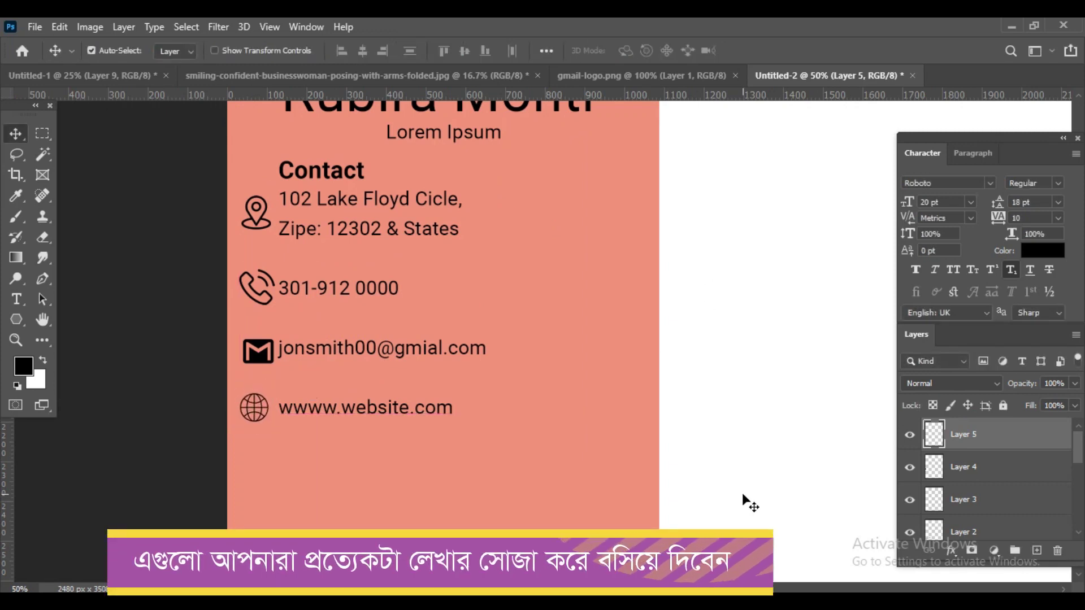
{"action": "key", "text": "ctrl+minus"}
{"action": "key", "text": "ctrl+minus"}
{"action": "key", "text": "ctrl+minus"}
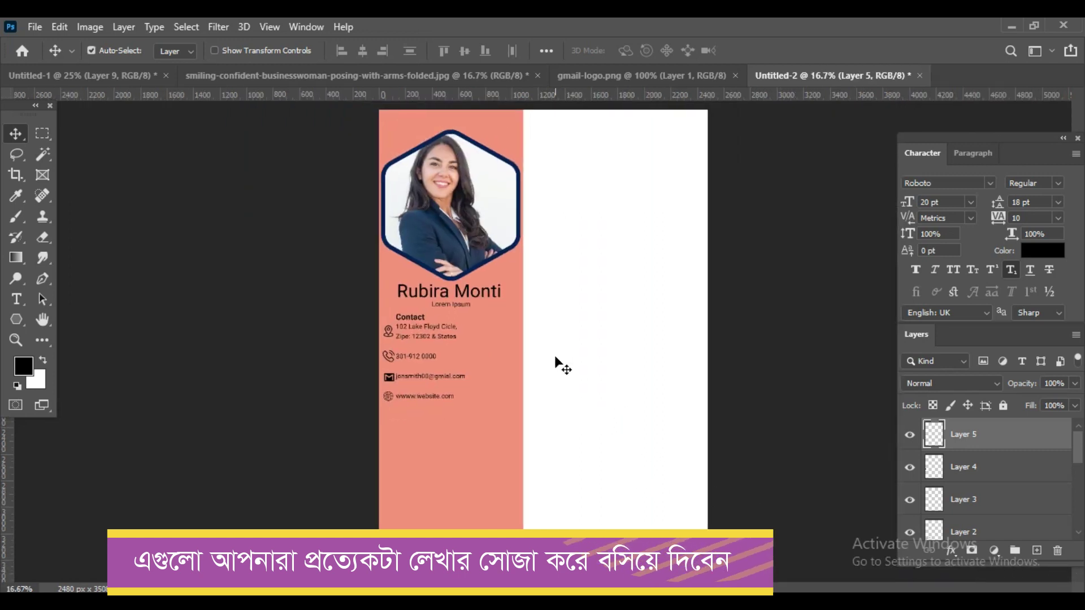
Copy the Skills text block from Untitled-1 into the resume below the contact list.
{"action": "left_click", "coordinate": [74, 73]}
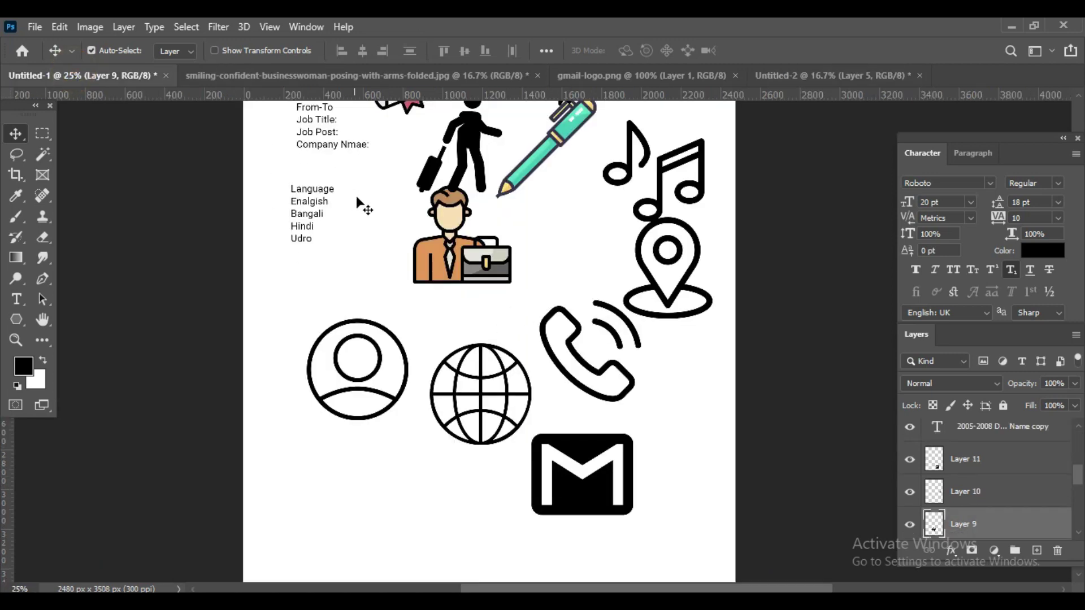
{"action": "scroll", "coordinate": [357, 198], "scroll_direction": "up", "scroll_amount": 2}
{"action": "scroll", "coordinate": [355, 194], "scroll_direction": "up", "scroll_amount": 1}
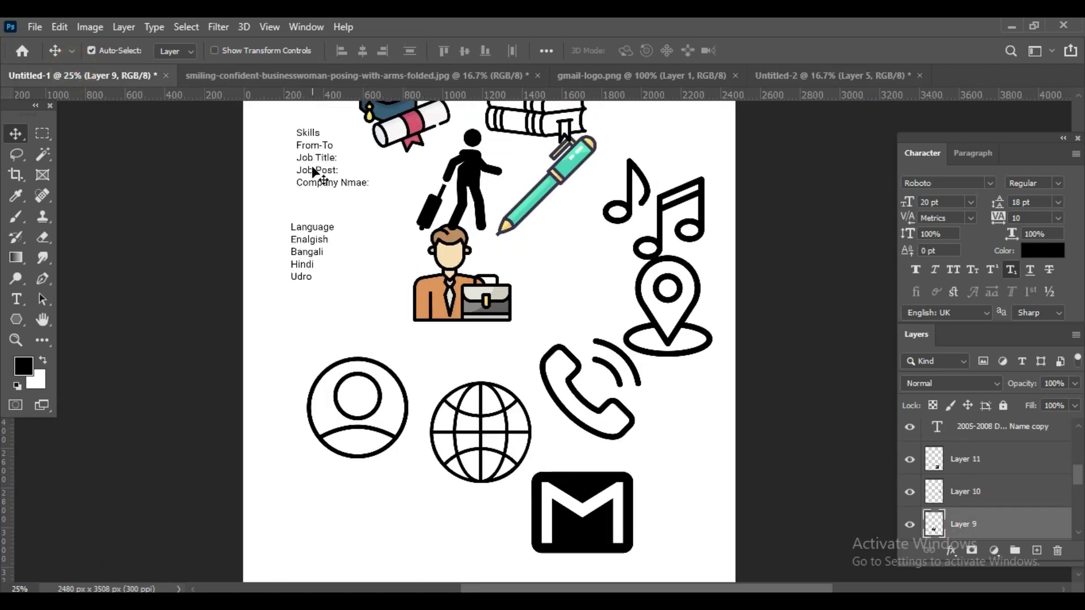
{"action": "scroll", "coordinate": [1071, 480], "scroll_direction": "up", "scroll_amount": 5}
{"action": "scroll", "coordinate": [1071, 480], "scroll_direction": "up", "scroll_amount": 3}
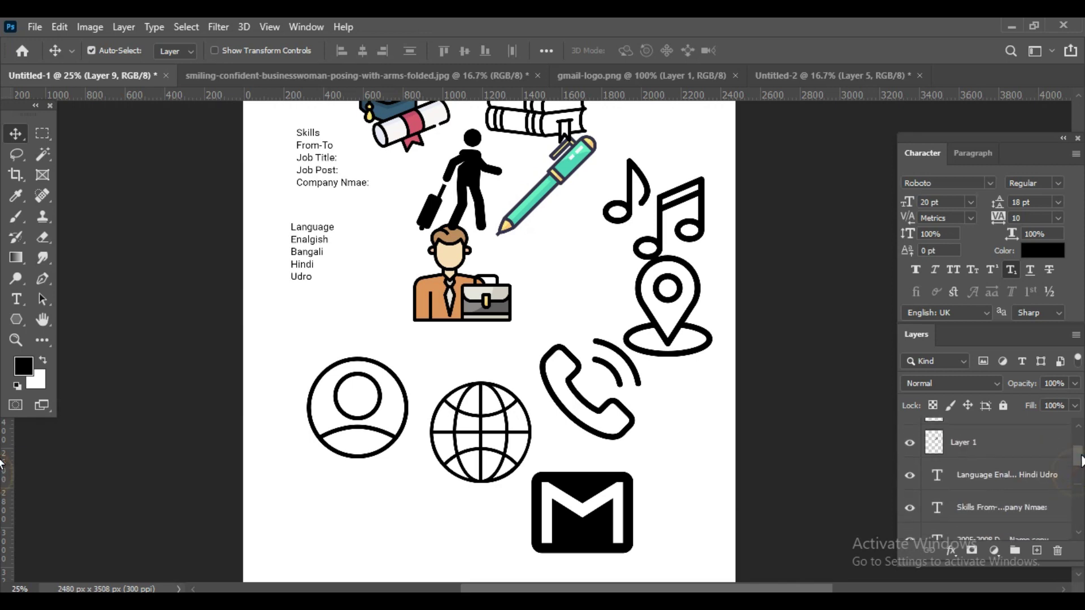
{"action": "scroll", "coordinate": [316, 163], "scroll_direction": "up", "scroll_amount": 1}
{"action": "left_click", "coordinate": [310, 159]}
{"action": "left_click_drag", "start_coordinate": [930, 76], "coordinate": [809, 162]}
{"action": "left_click_drag", "start_coordinate": [444, 459], "coordinate": [398, 440]}
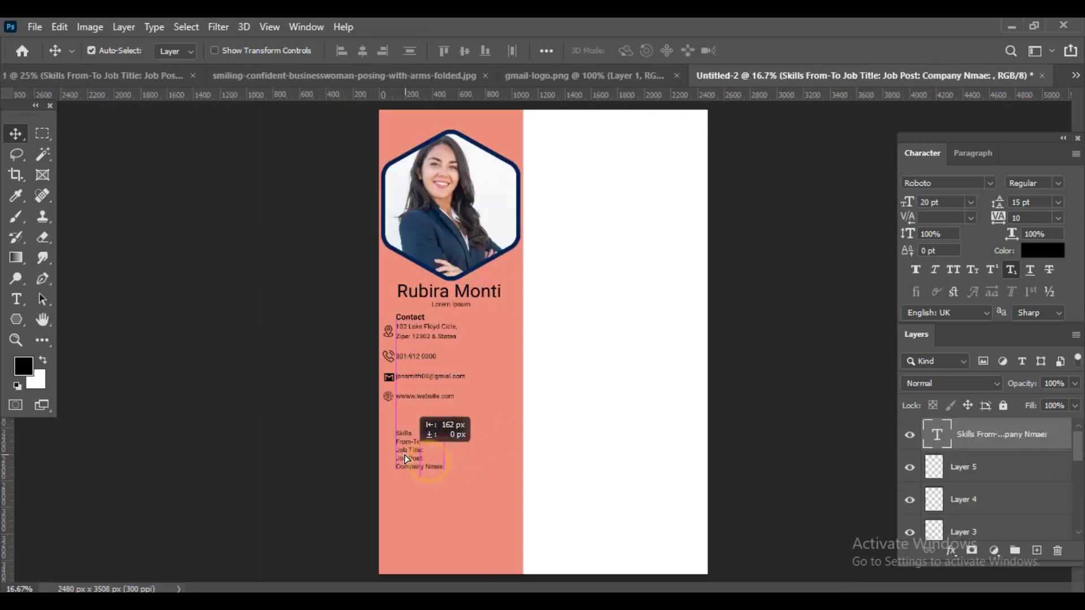
{"action": "scroll", "coordinate": [443, 445], "scroll_direction": "up", "scroll_amount": 1}
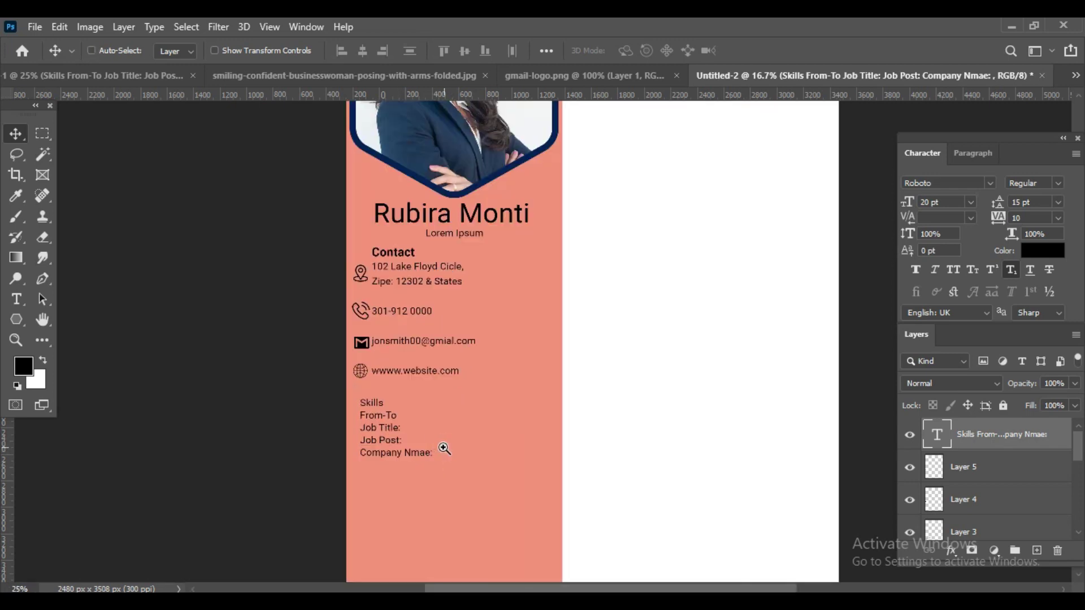
{"action": "scroll", "coordinate": [446, 443], "scroll_direction": "up", "scroll_amount": 1}
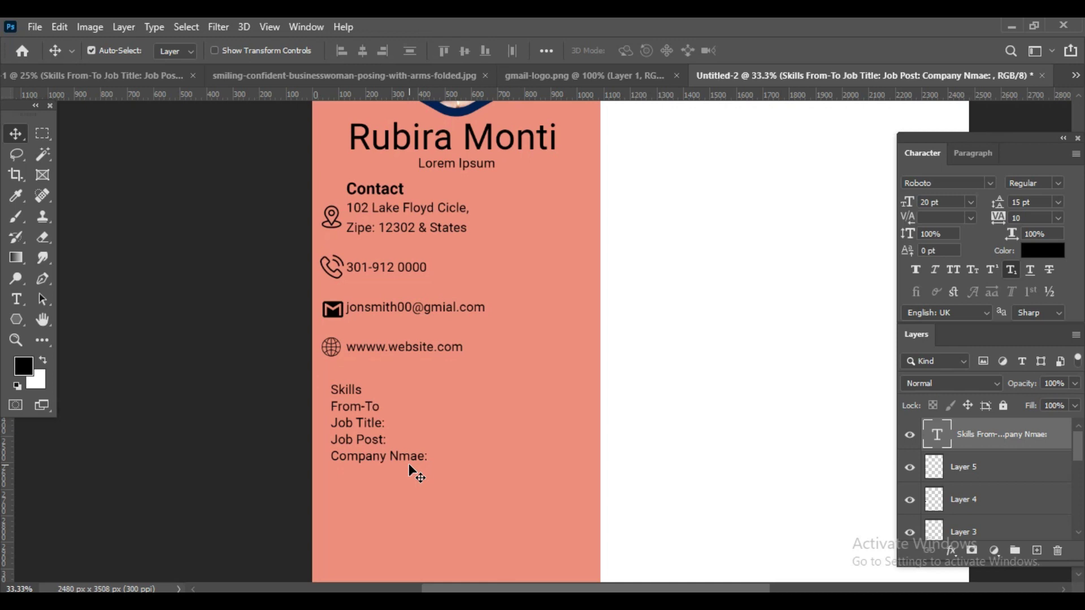
Set the Skills heading to Roboto Bold and bring the icon document back to front.
{"action": "double_click", "coordinate": [417, 380]}
{"action": "left_click", "coordinate": [1058, 182]}
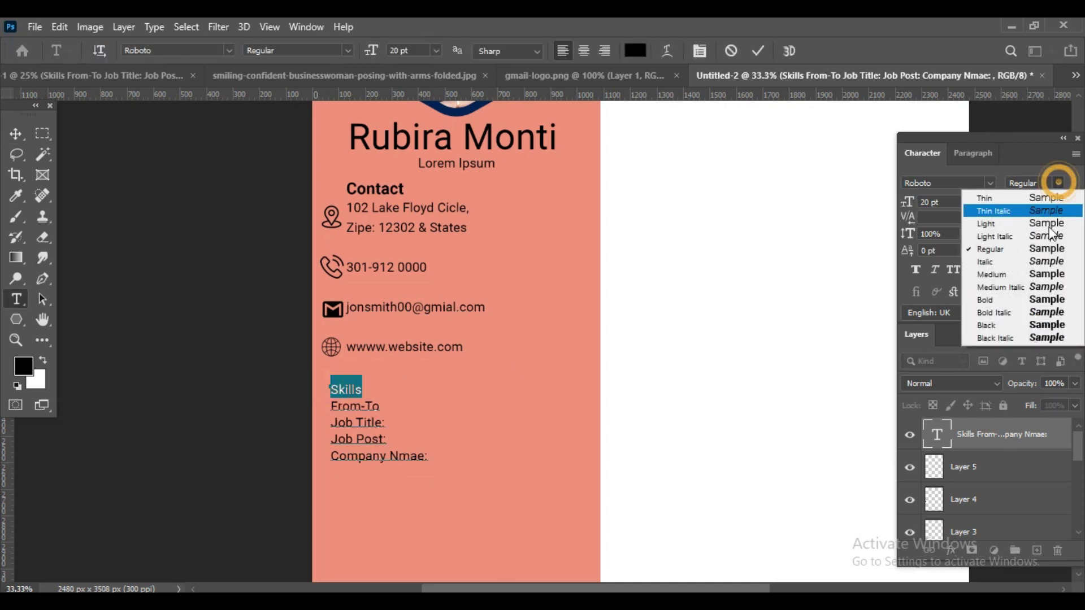
{"action": "left_click", "coordinate": [992, 300]}
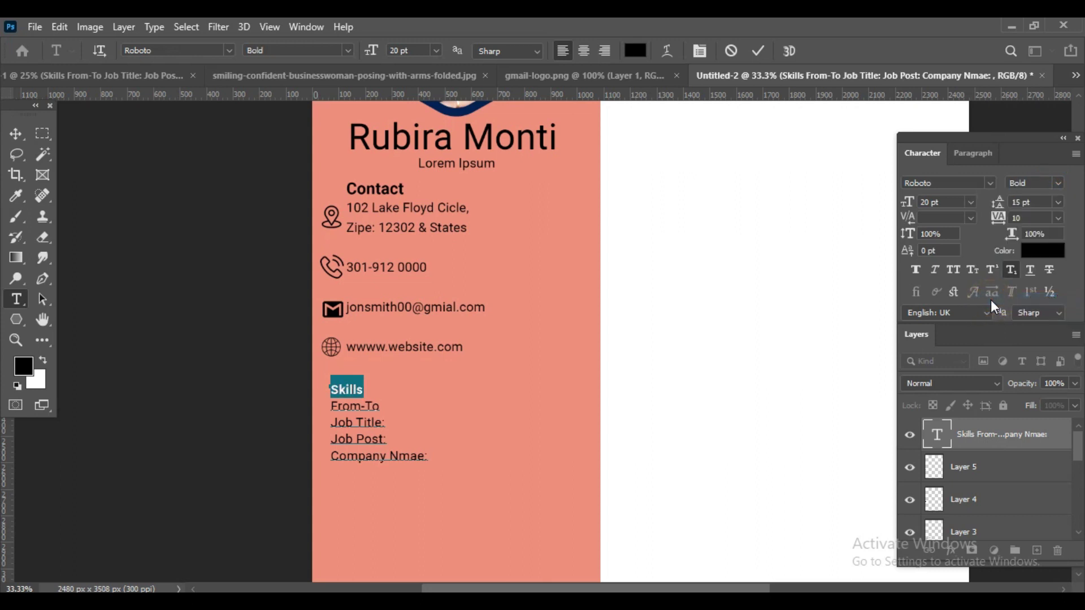
{"action": "left_click", "coordinate": [17, 138]}
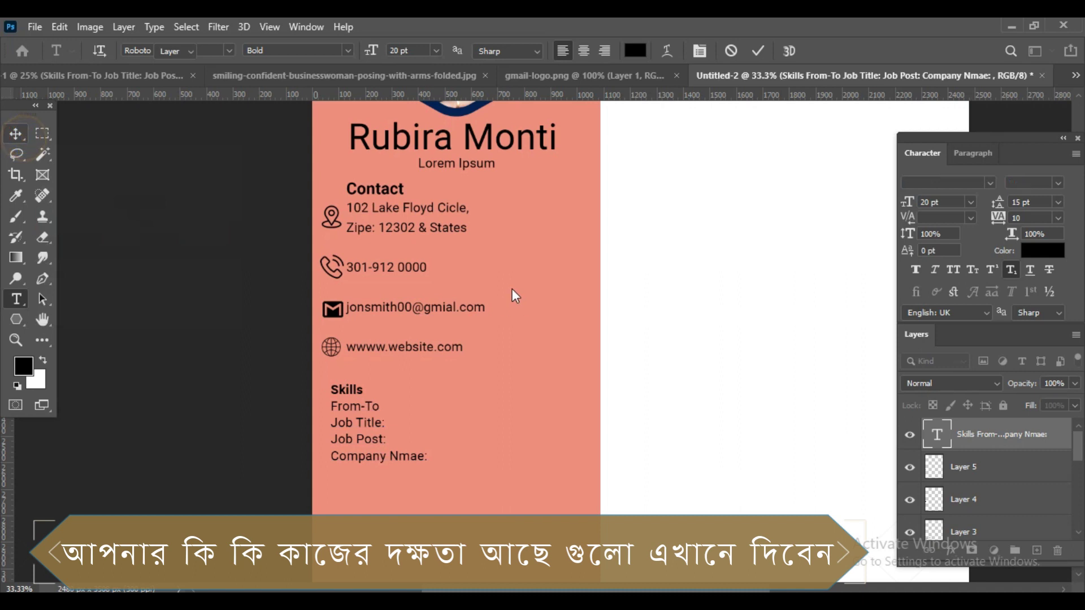
{"action": "left_click", "coordinate": [96, 75]}
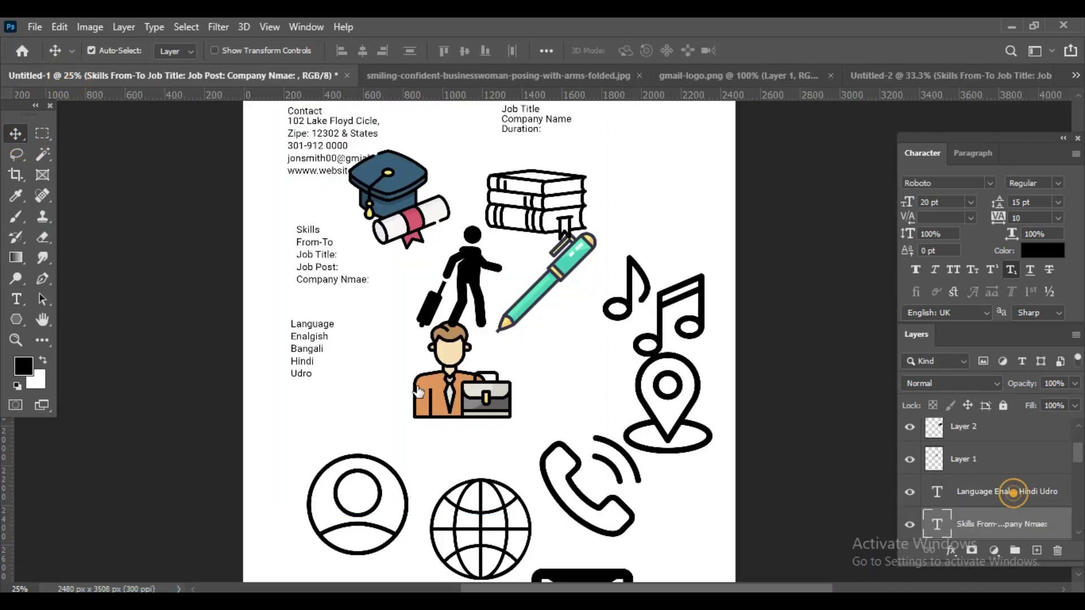
Copy the Language list into the sidebar and nudge it into alignment beneath Skills.
{"action": "left_click", "coordinate": [305, 346]}
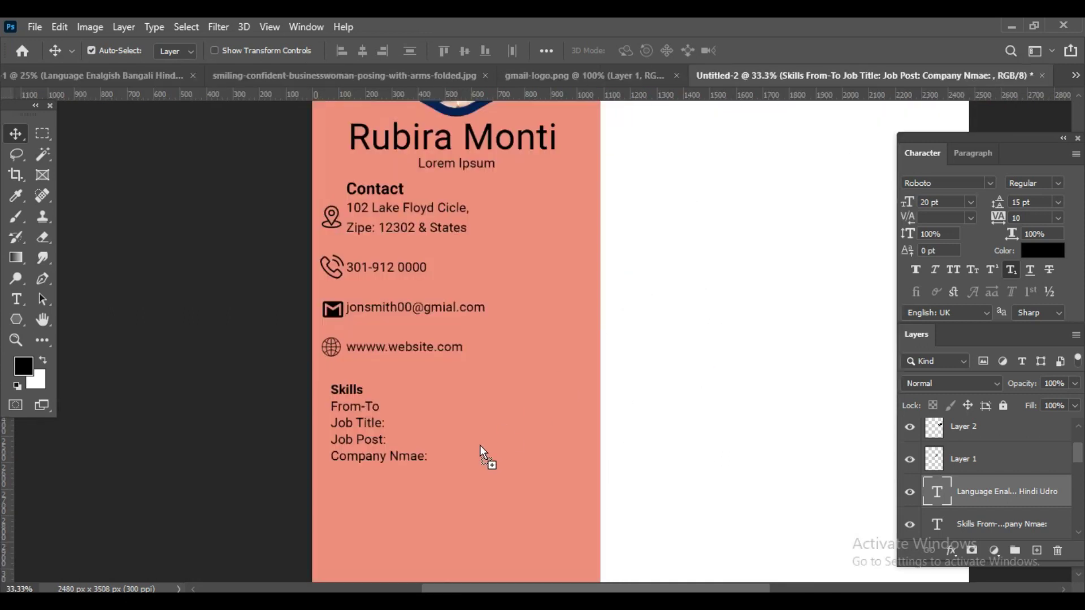
{"action": "mouse_move", "coordinate": [978, 100]}
{"action": "left_mouse_down"}
{"action": "mouse_move", "coordinate": [508, 453]}
{"action": "mouse_move", "coordinate": [350, 525]}
{"action": "left_mouse_up"}
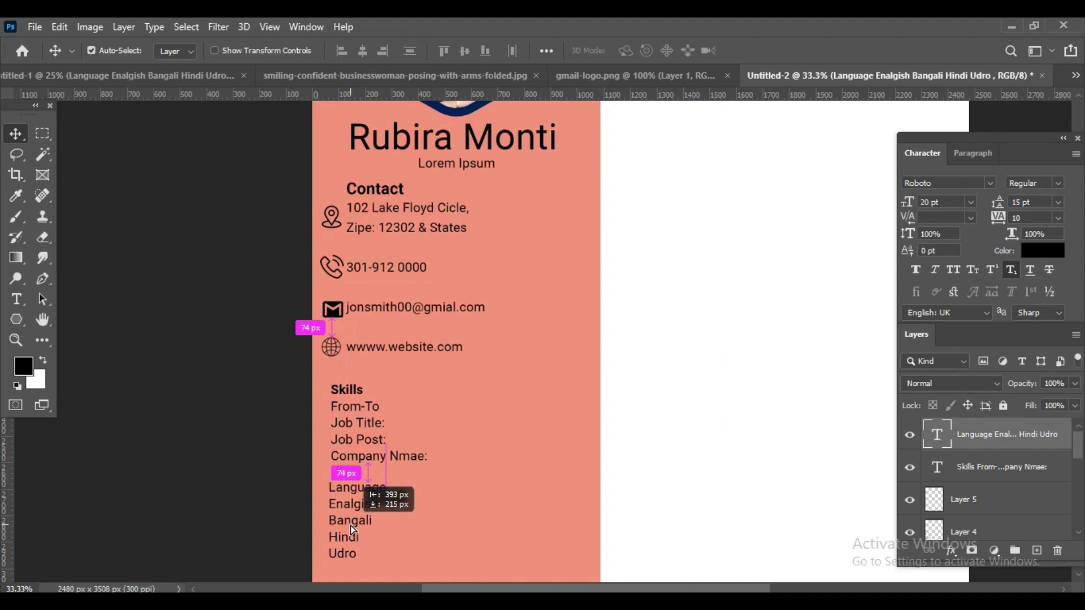
{"action": "key", "text": "shift+Right"}
{"action": "key", "text": "Up"}
{"action": "key", "text": "Up"}
{"action": "key", "text": "Up"}
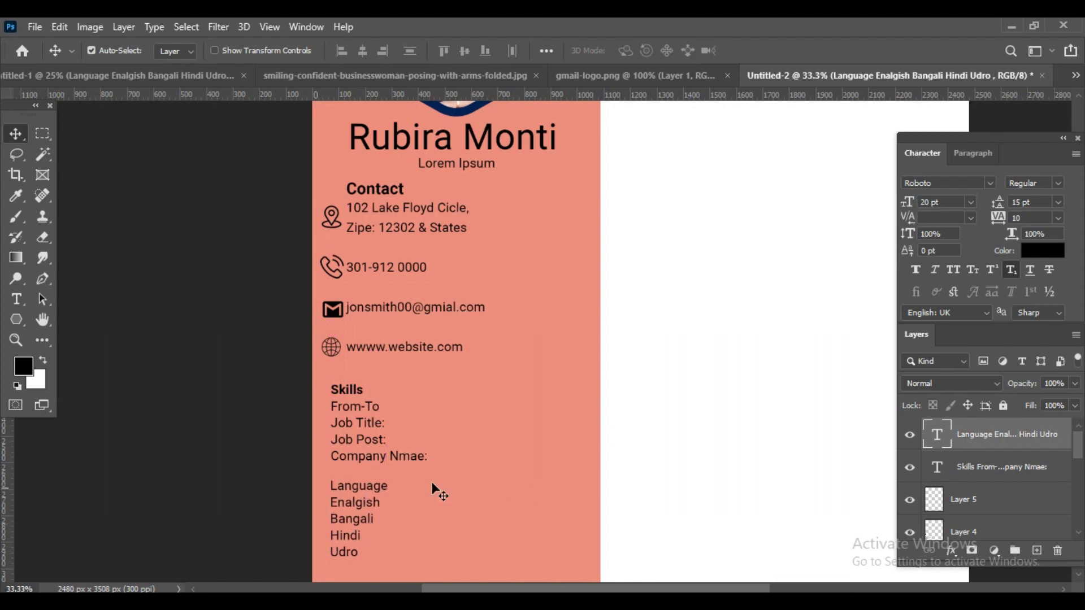
Set the word 'Language' in the heading to Bold.
{"action": "key", "text": "t"}
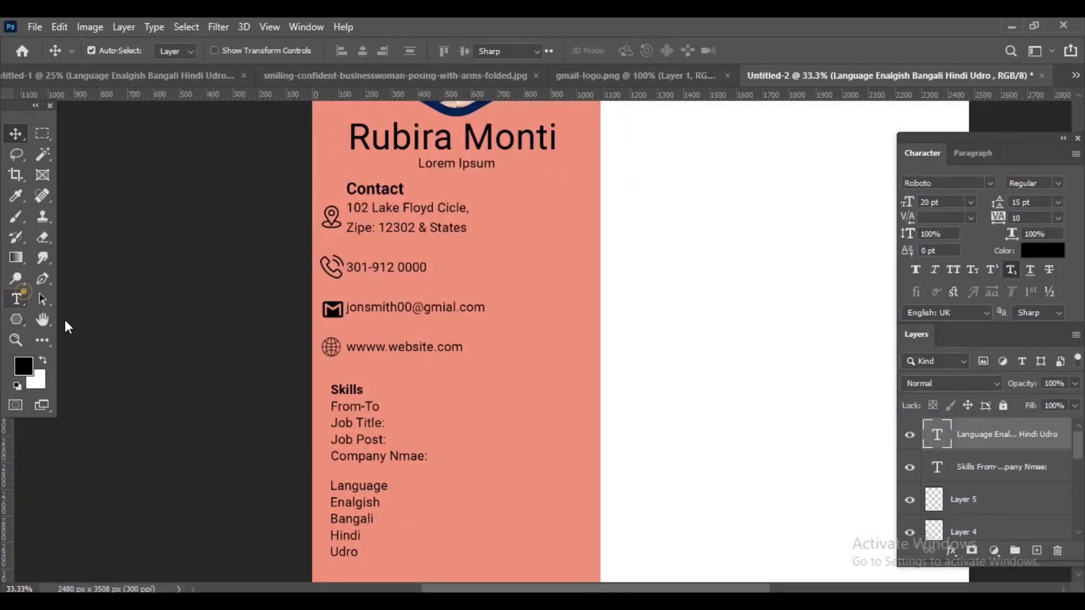
{"action": "left_click_drag", "start_coordinate": [333, 485], "coordinate": [410, 494]}
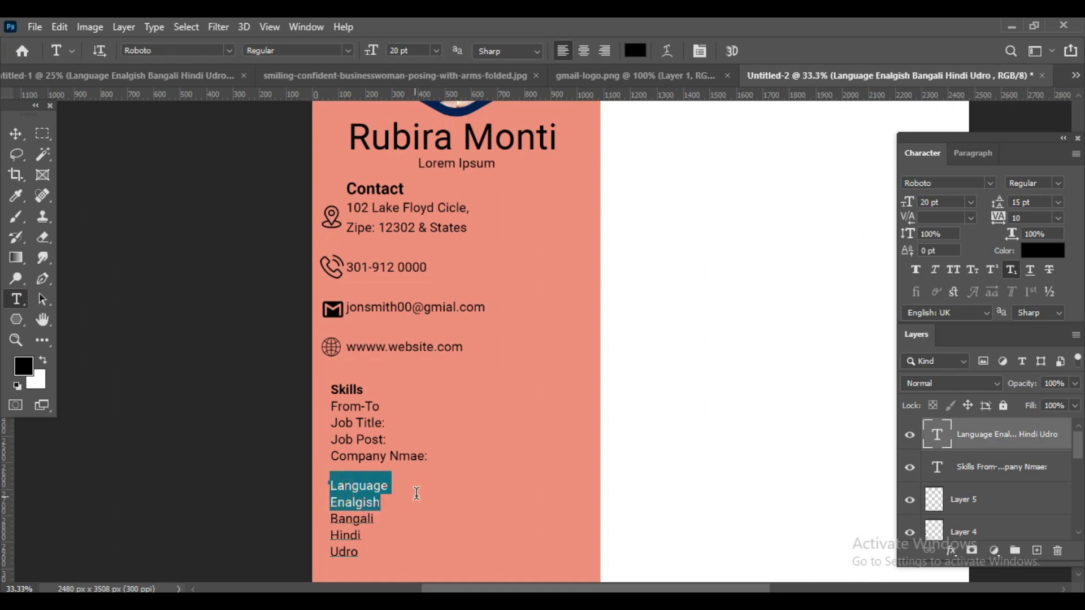
{"action": "left_click", "coordinate": [416, 494]}
{"action": "double_click", "coordinate": [415, 494]}
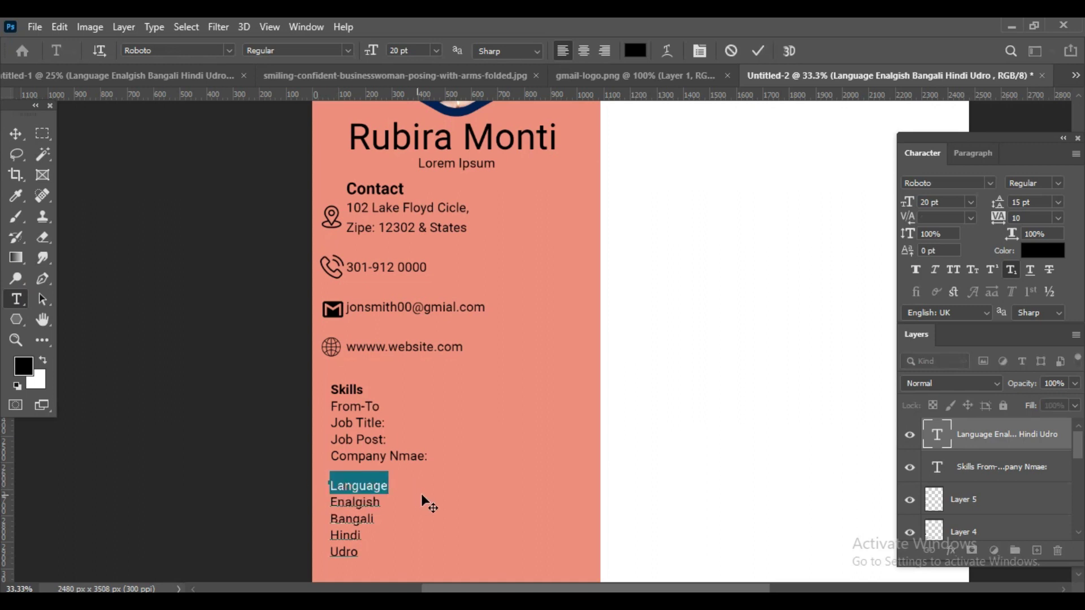
{"action": "left_click", "coordinate": [1058, 183]}
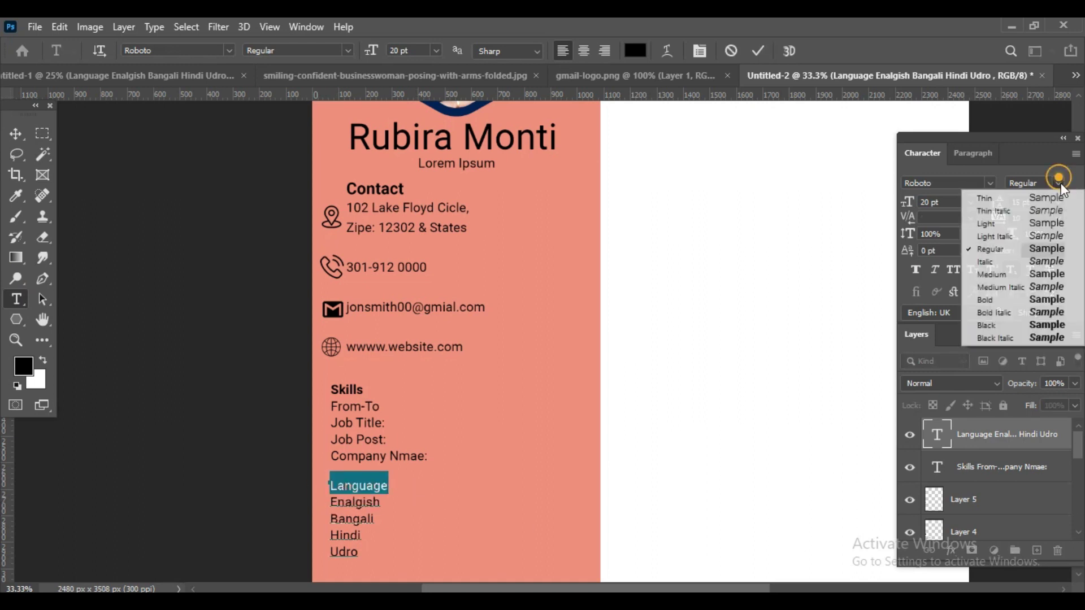
{"action": "left_click", "coordinate": [993, 305]}
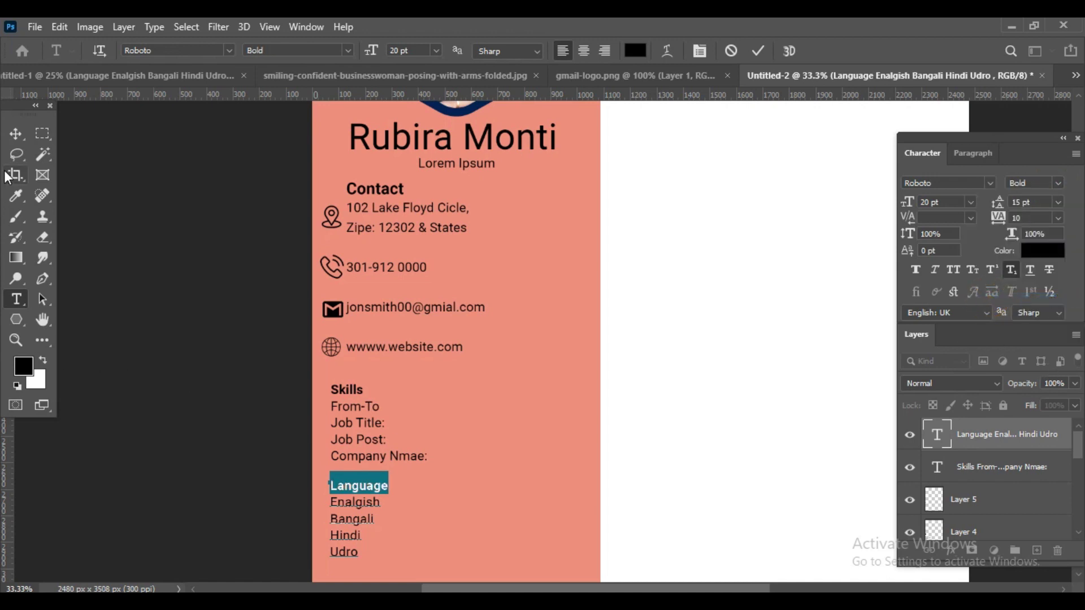
{"action": "left_click", "coordinate": [16, 134]}
{"action": "key", "text": "ctrl+0"}
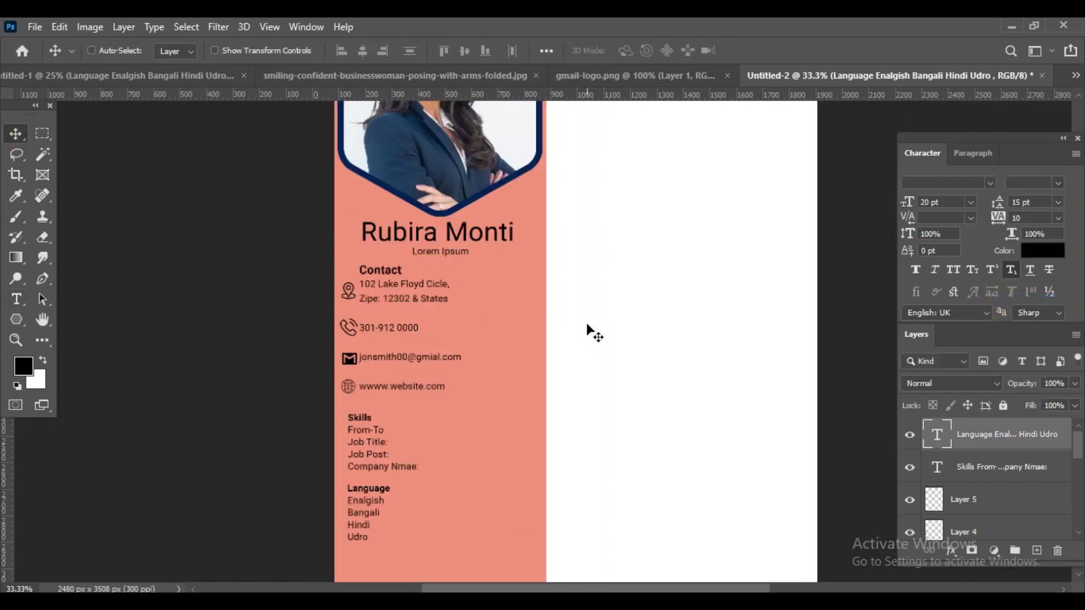
{"action": "scroll", "coordinate": [479, 401], "scroll_direction": "up", "scroll_amount": 1}
Type a HOBBIES heading below the Language list.
{"action": "scroll", "coordinate": [472, 407], "scroll_direction": "down", "scroll_amount": 5}
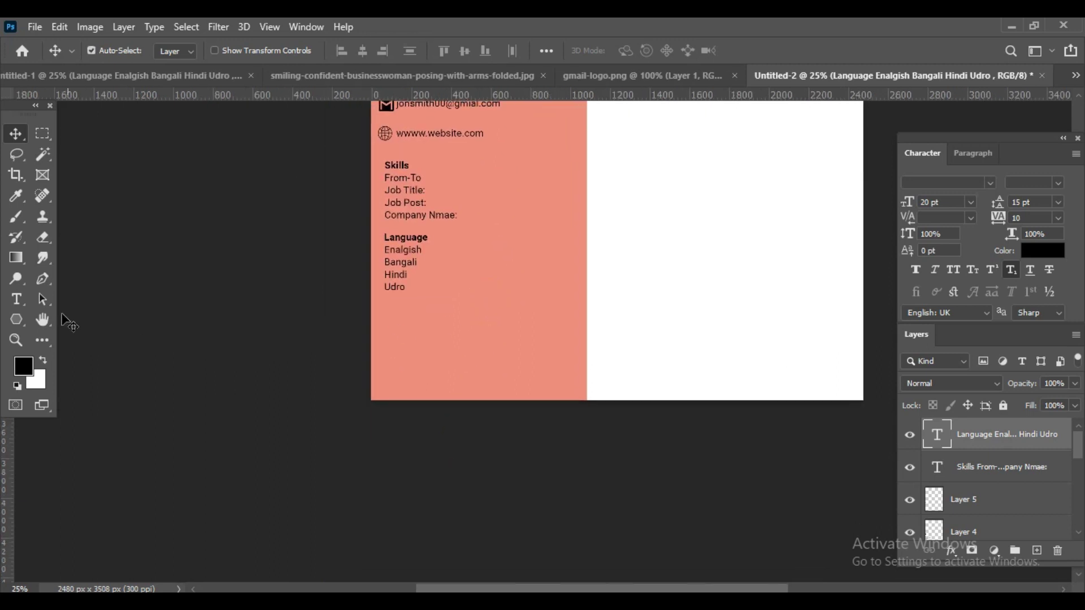
{"action": "left_click", "coordinate": [16, 299]}
{"action": "left_click", "coordinate": [470, 298]}
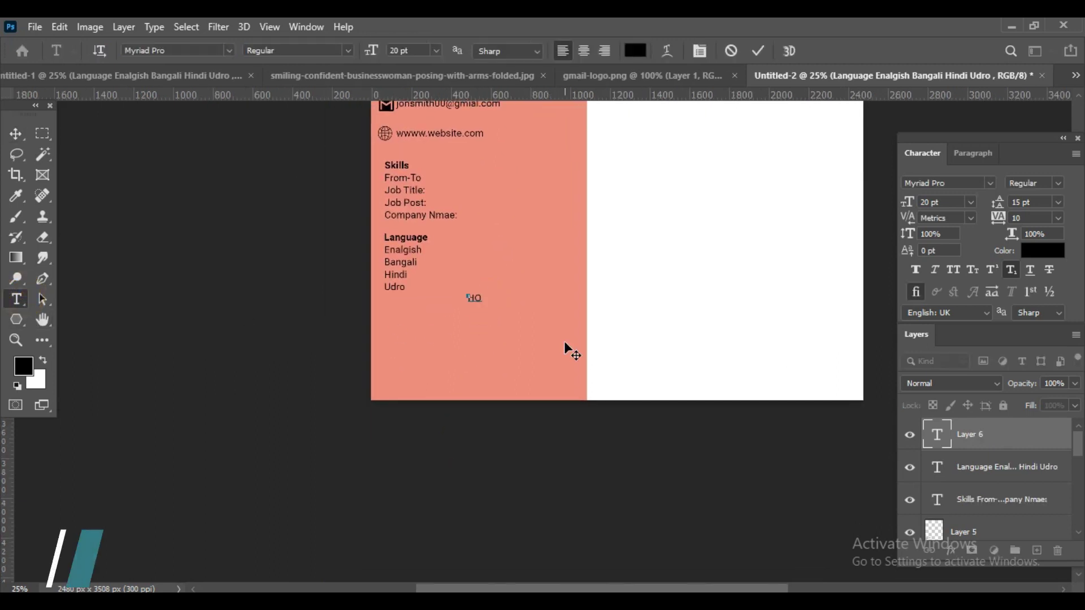
{"action": "type", "text": "BBIES"}
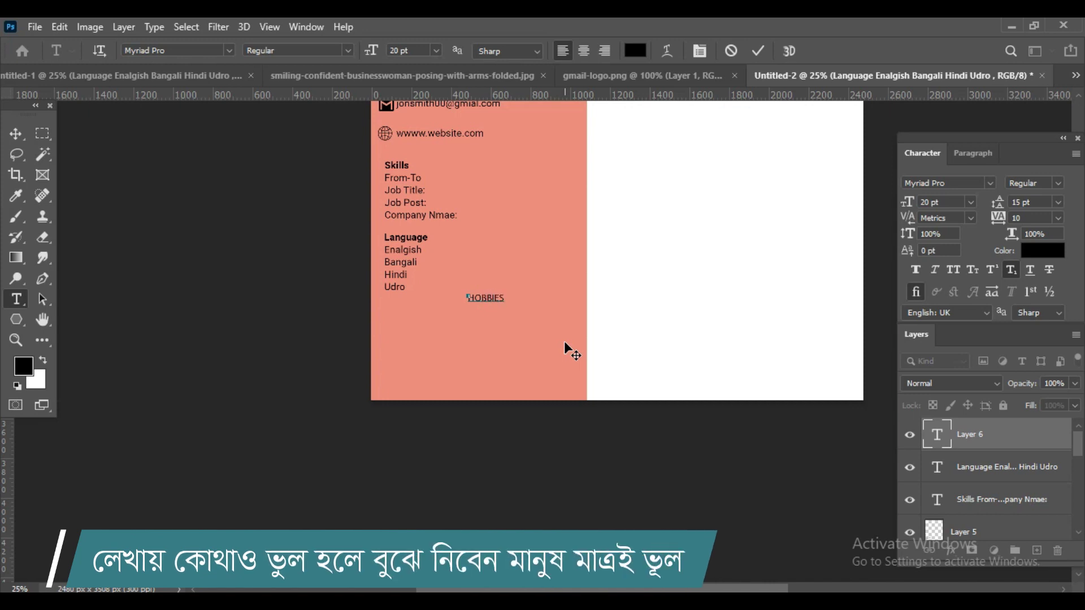
{"action": "left_click", "coordinate": [16, 134]}
Enlarge HOBBIES to about 44.55 pt and make it bold.
{"action": "key", "text": "ctrl+t"}
{"action": "left_click_drag", "start_coordinate": [504, 292], "coordinate": [527, 285]}
{"action": "key", "text": "Return"}
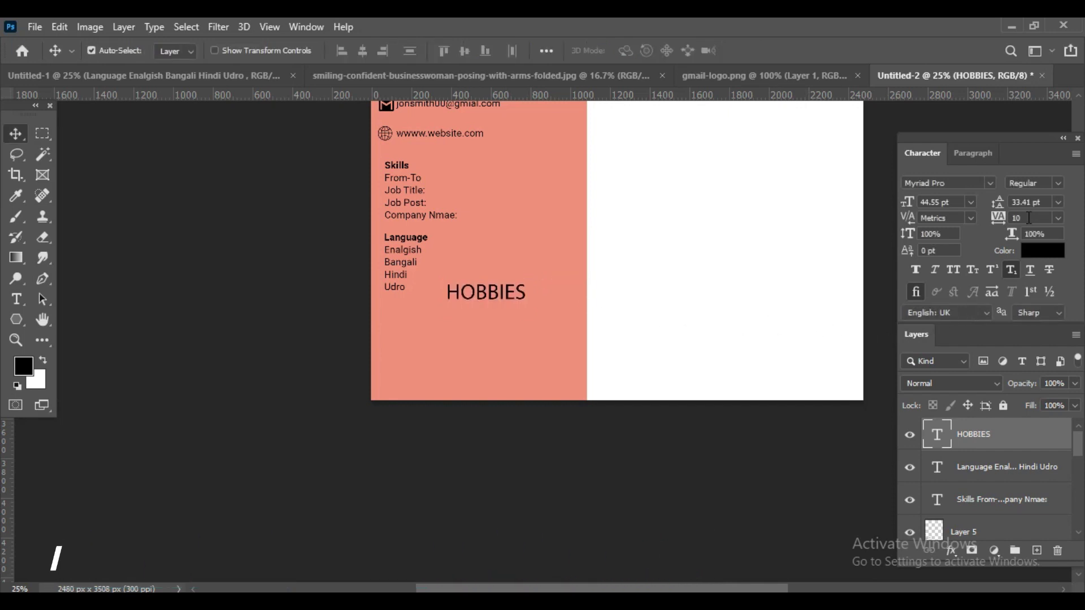
{"action": "left_click", "coordinate": [1058, 182]}
{"action": "left_click", "coordinate": [961, 299]}
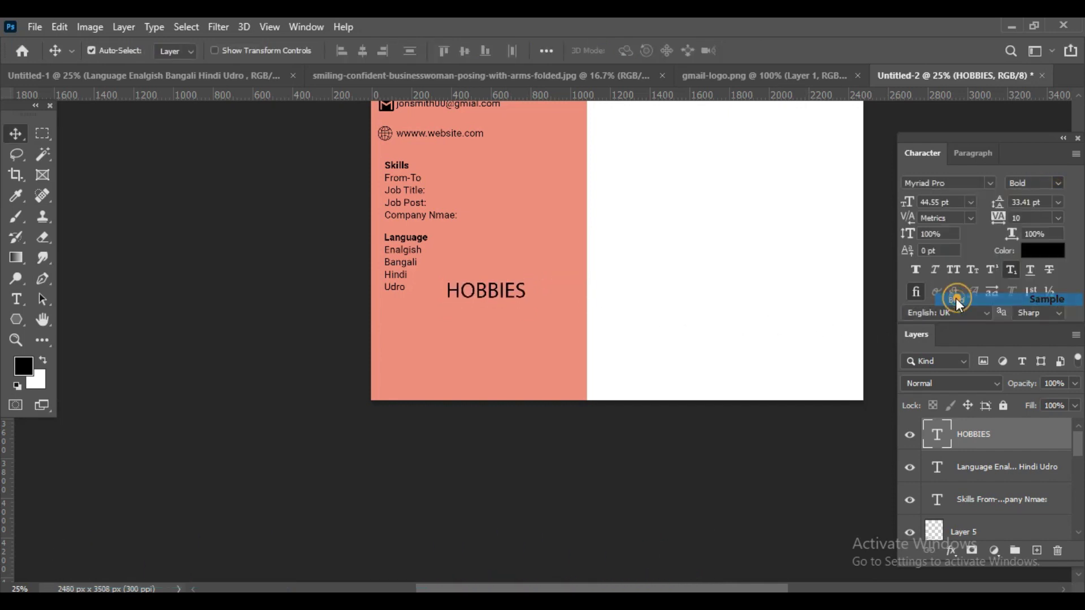
{"action": "left_click", "coordinate": [88, 76]}
{"action": "scroll", "coordinate": [644, 427], "scroll_direction": "down", "scroll_amount": 1}
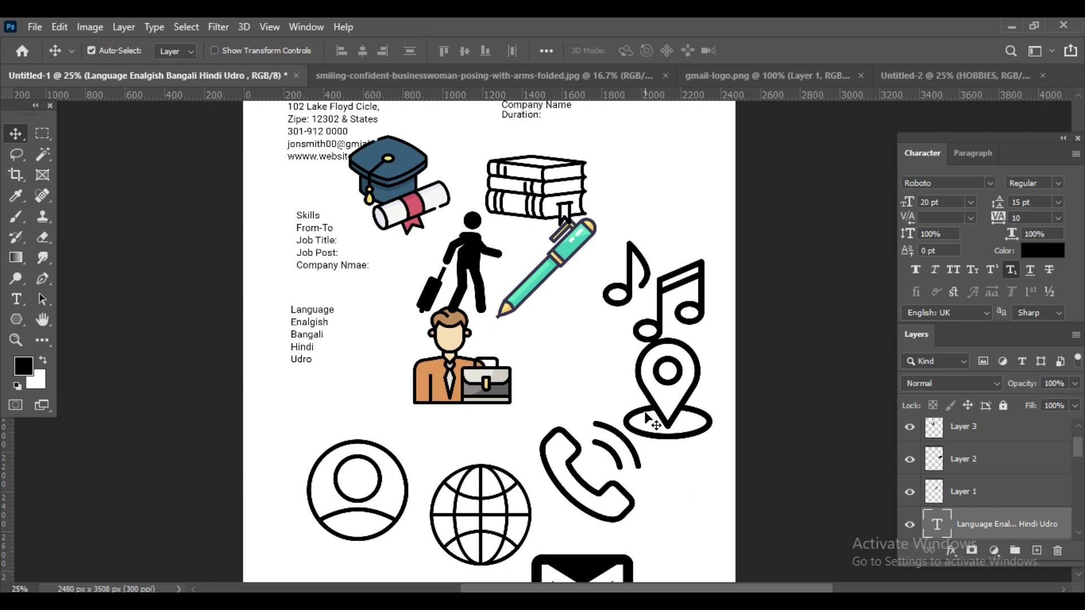
Copy the pen and music-note icon layers into the resume document.
{"action": "left_click", "coordinate": [977, 439]}
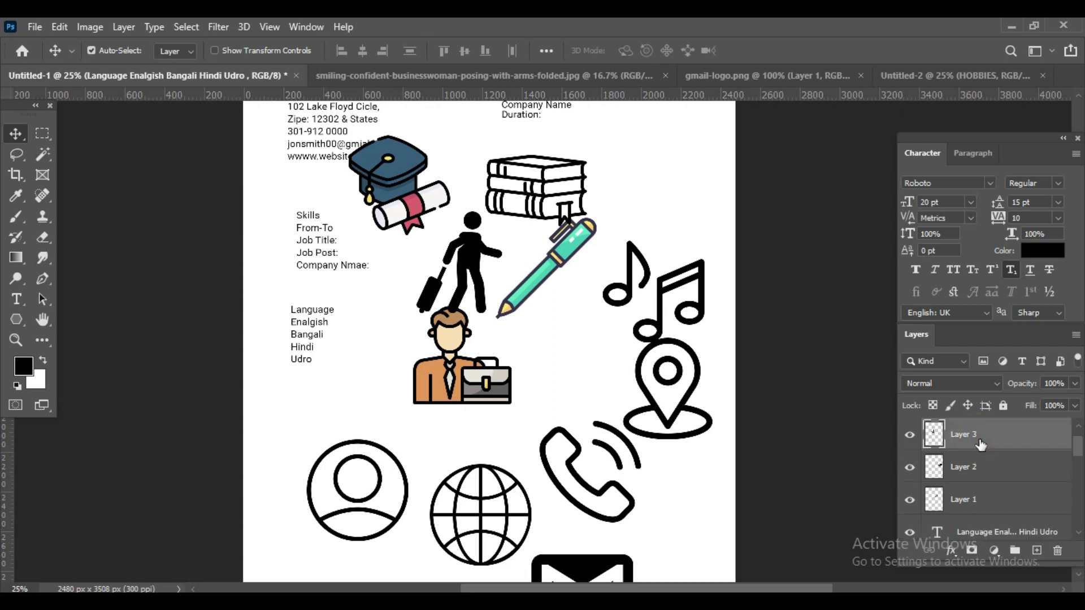
{"action": "left_click", "coordinate": [909, 437]}
{"action": "left_click", "coordinate": [768, 75]}
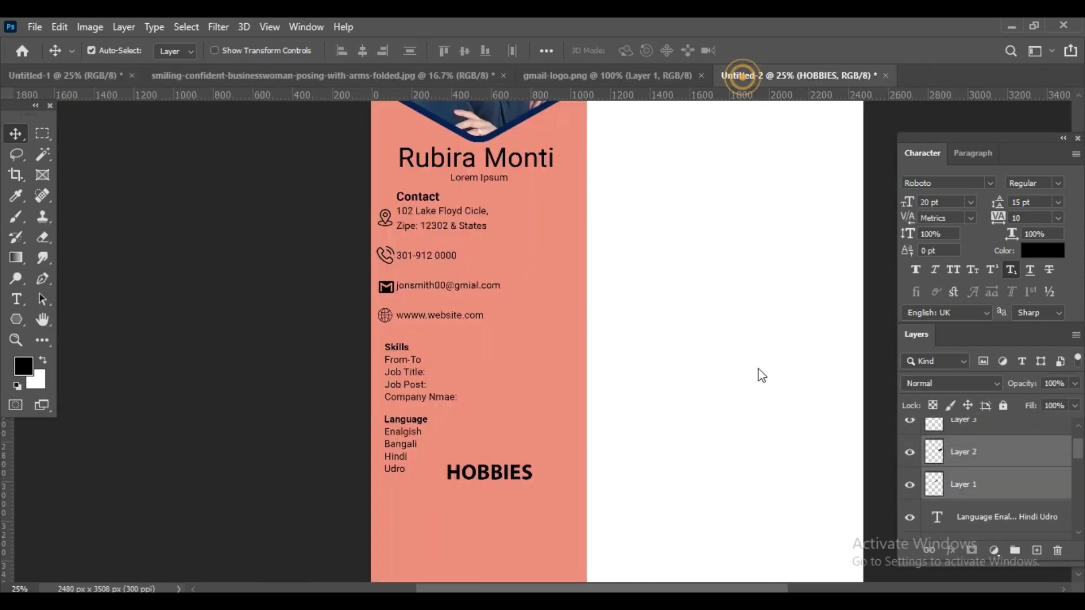
{"action": "left_click_drag", "start_coordinate": [650, 399], "coordinate": [654, 398]}
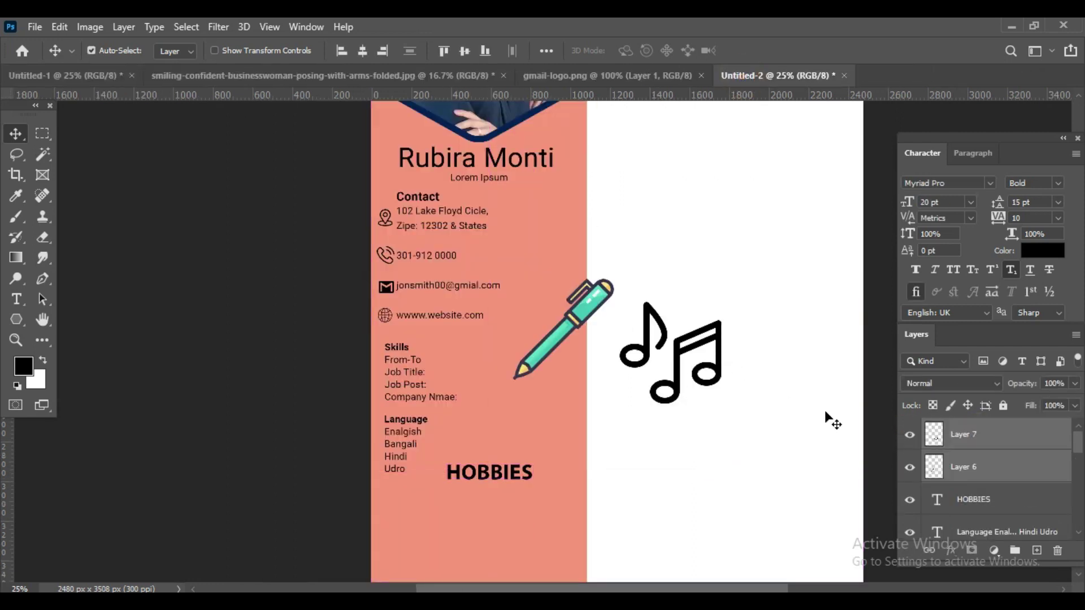
Shrink the pen icon and place it under the HOBBIES heading.
{"action": "left_click", "coordinate": [977, 467]}
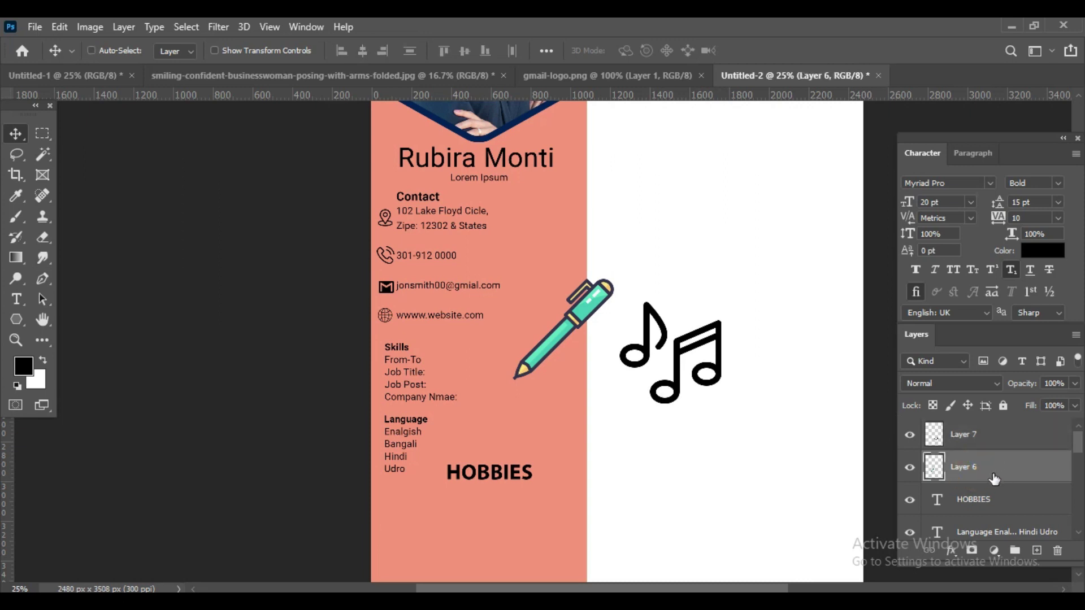
{"action": "key", "text": "ctrl+t"}
{"action": "mouse_move", "coordinate": [613, 279]}
{"action": "left_mouse_down"}
{"action": "mouse_move", "coordinate": [564, 331]}
{"action": "mouse_move", "coordinate": [442, 519]}
{"action": "left_mouse_up"}
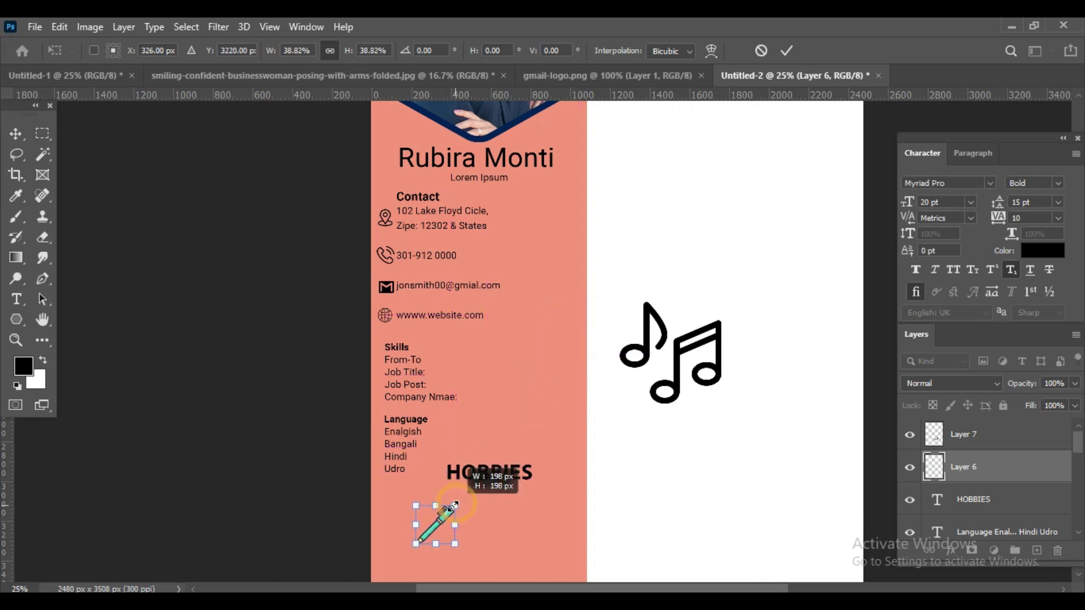
{"action": "key", "text": "Return"}
Shrink the music notes beside the pen and fine-tune the pen's size.
{"action": "left_click", "coordinate": [982, 440]}
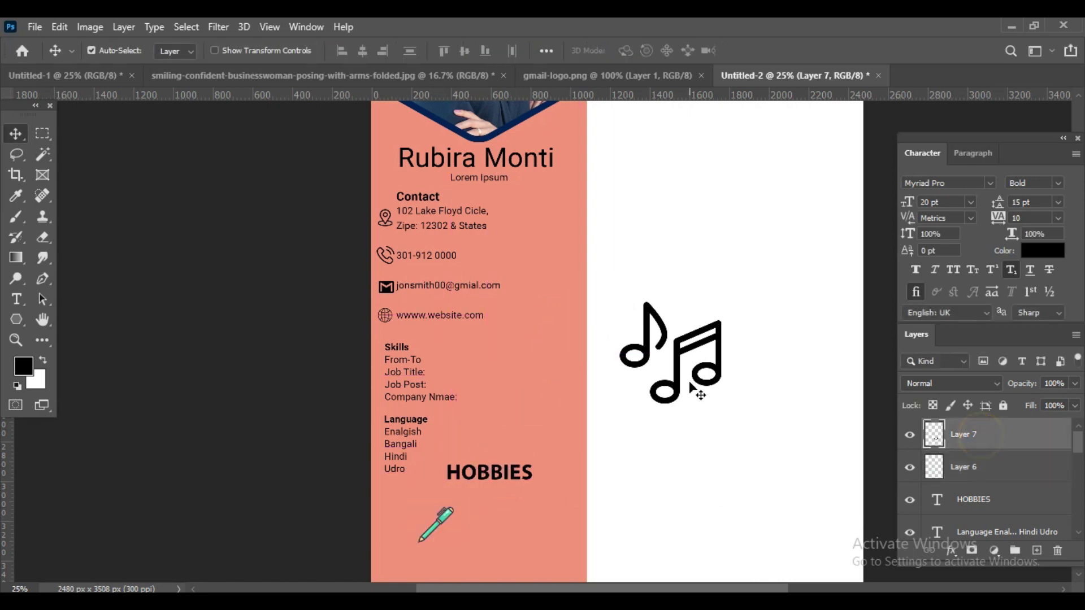
{"action": "key", "text": "ctrl+t"}
{"action": "mouse_move", "coordinate": [719, 304]}
{"action": "left_mouse_down"}
{"action": "mouse_move", "coordinate": [519, 534]}
{"action": "mouse_move", "coordinate": [510, 524]}
{"action": "left_mouse_up"}
{"action": "key", "text": "Escape"}
{"action": "key", "text": "Return"}
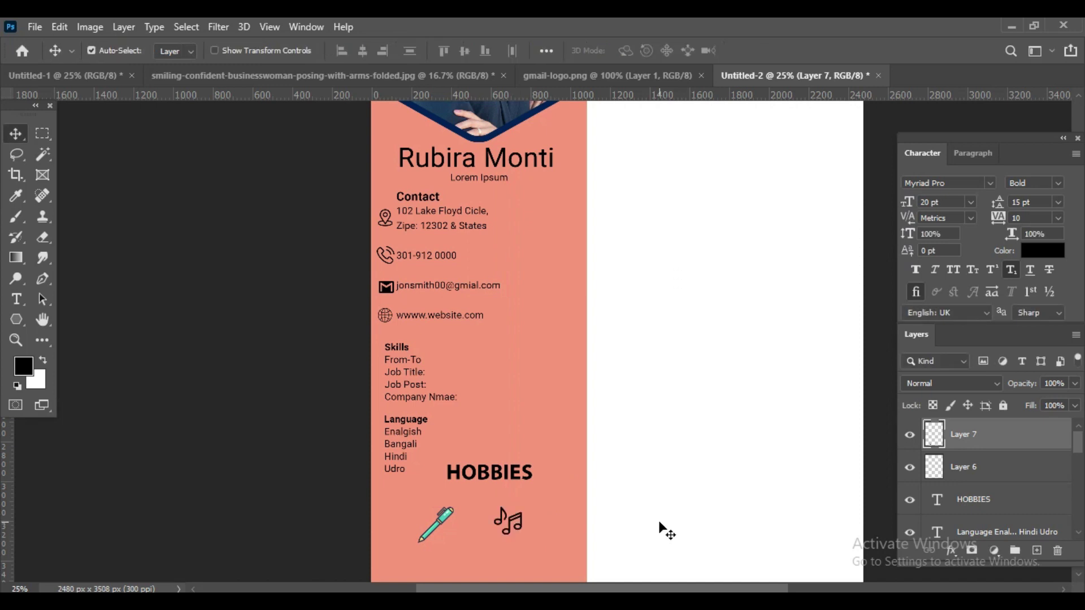
{"action": "key", "text": "shift+Up"}
{"action": "left_click", "coordinate": [986, 469]}
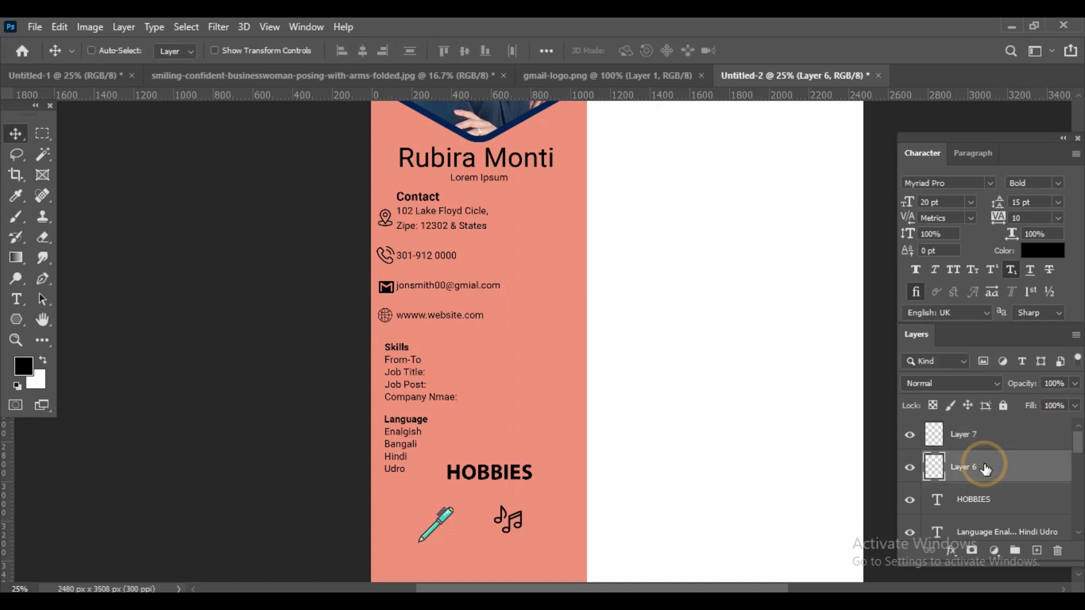
{"action": "key", "text": "ctrl+t"}
{"action": "left_click_drag", "start_coordinate": [453, 507], "coordinate": [451, 500]}
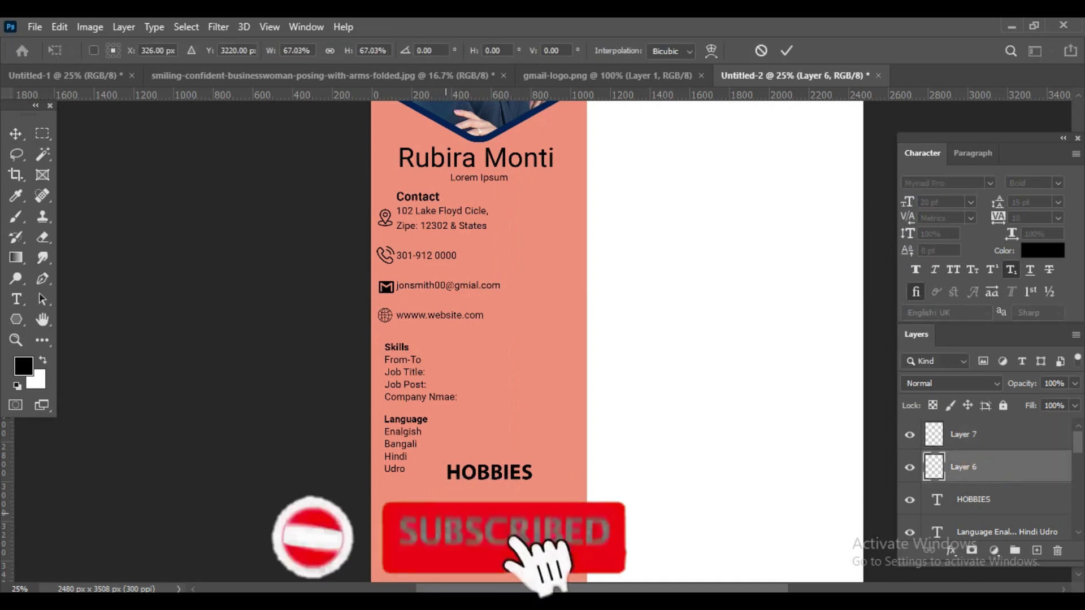
{"action": "key", "text": "Return"}
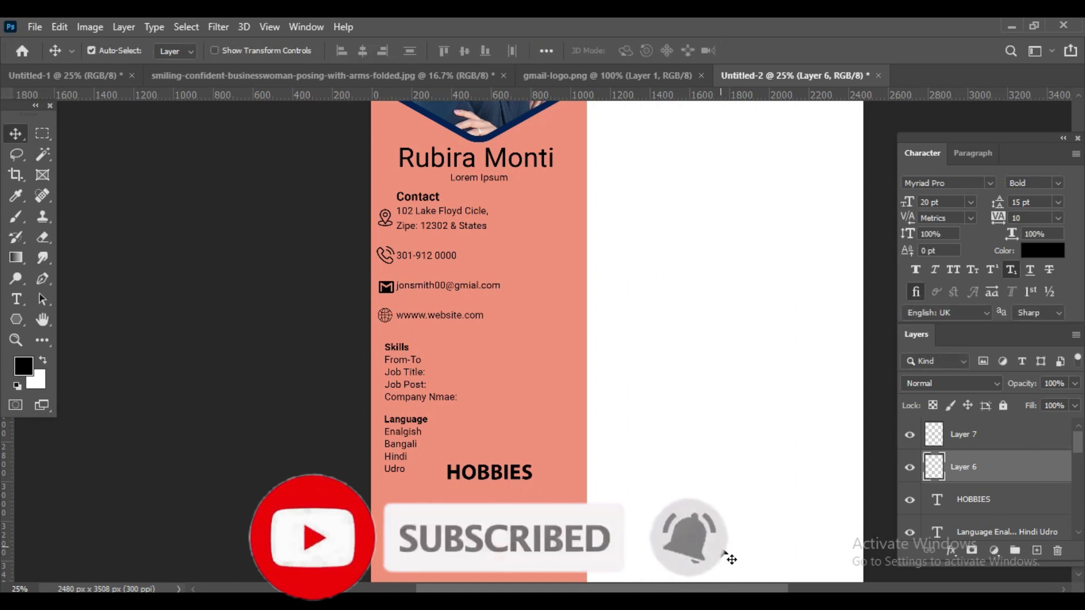
Shrink the traveller figure and place it below the pen.
{"action": "left_click", "coordinate": [978, 446]}
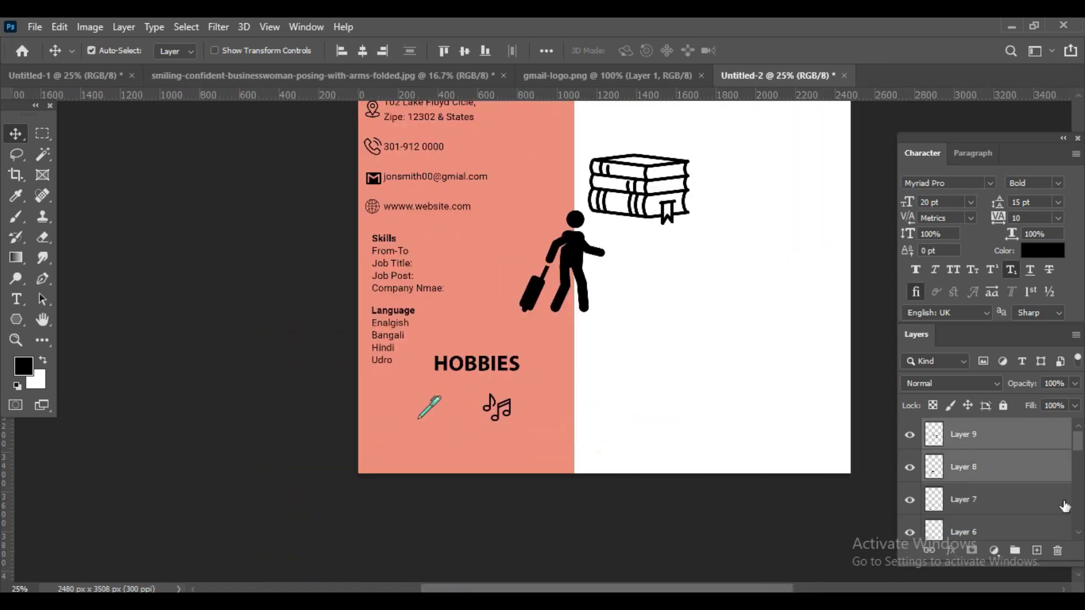
{"action": "left_click", "coordinate": [1004, 470]}
{"action": "left_click", "coordinate": [910, 467]}
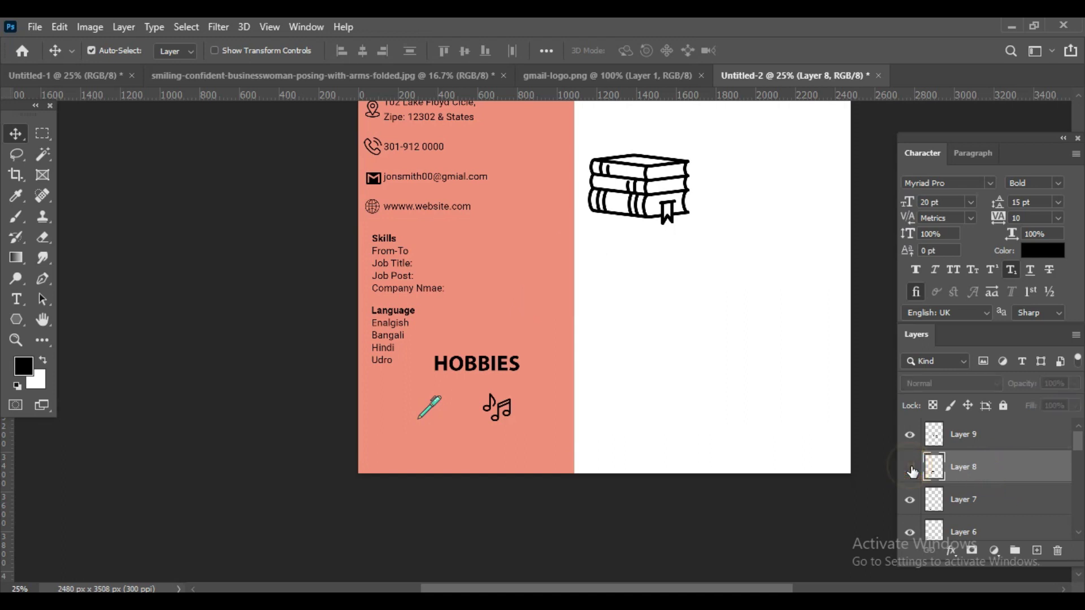
{"action": "key", "text": "ctrl+t"}
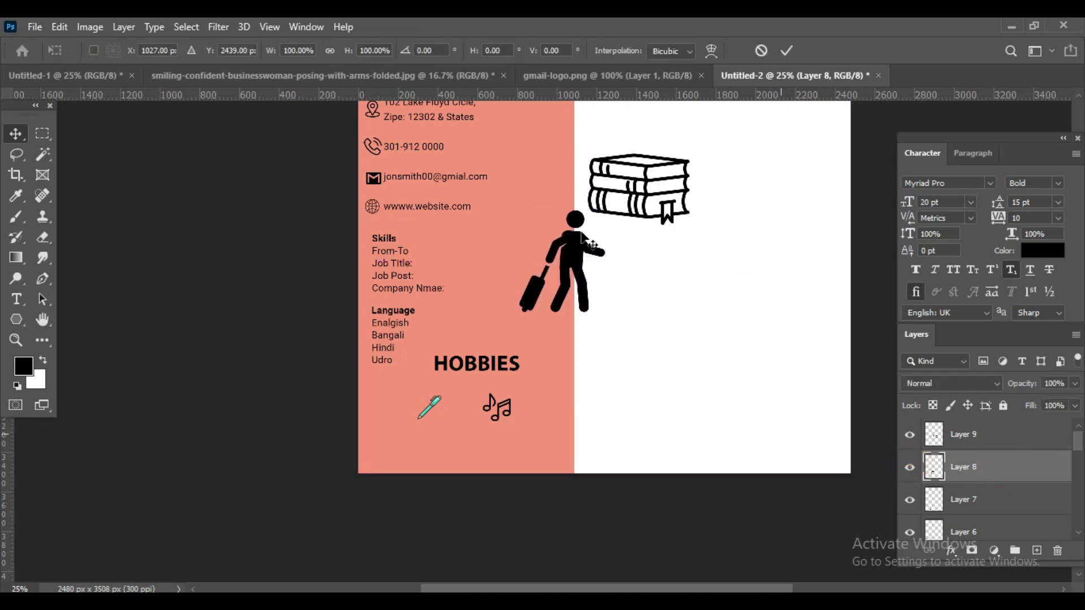
{"action": "mouse_move", "coordinate": [604, 211]}
{"action": "left_mouse_down"}
{"action": "mouse_move", "coordinate": [435, 451]}
{"action": "mouse_move", "coordinate": [492, 427]}
{"action": "left_mouse_up"}
{"action": "key", "text": "Return"}
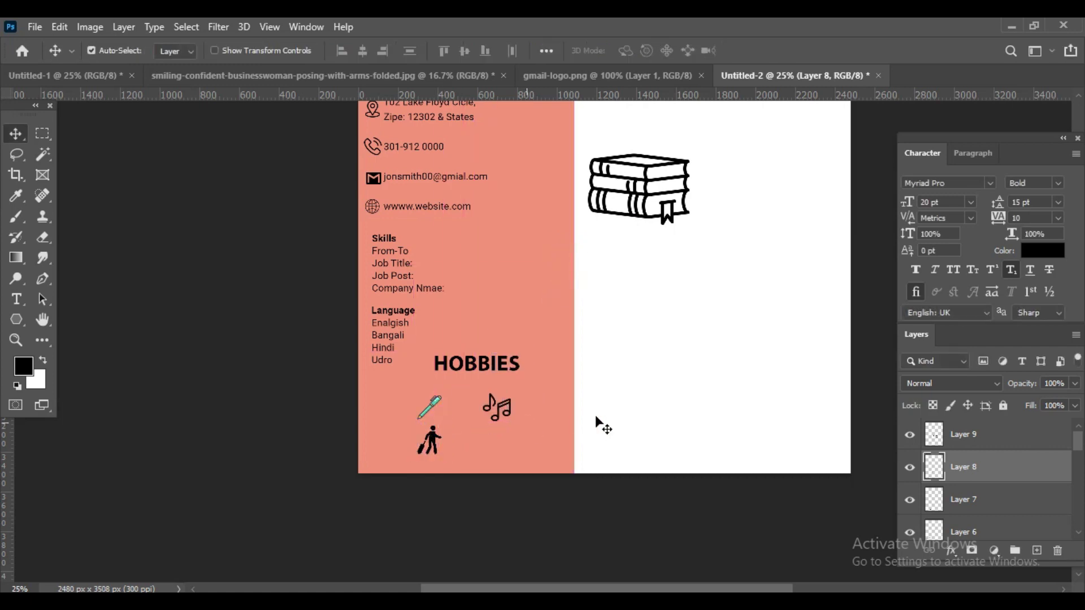
Shrink the stack of books icon and place it near the HOBBIES heading.
{"action": "left_click", "coordinate": [969, 443]}
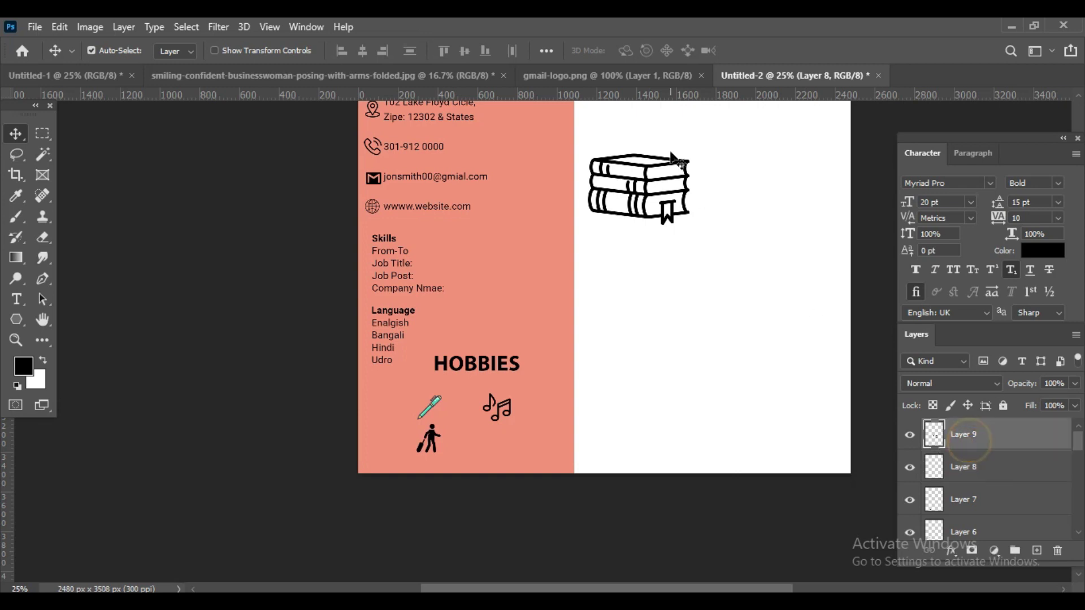
{"action": "key", "text": "ctrl"}
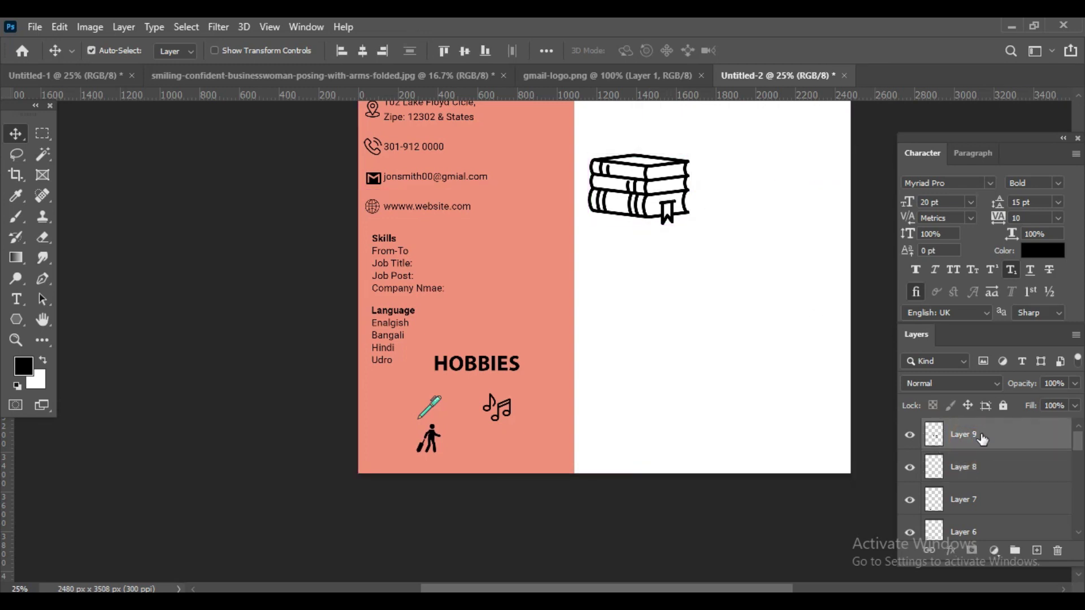
{"action": "key", "text": "ctrl+t"}
{"action": "mouse_move", "coordinate": [691, 153]}
{"action": "left_mouse_down"}
{"action": "mouse_move", "coordinate": [664, 172]}
{"action": "mouse_move", "coordinate": [490, 471]}
{"action": "left_mouse_up"}
{"action": "left_click_drag", "start_coordinate": [512, 436], "coordinate": [507, 436]}
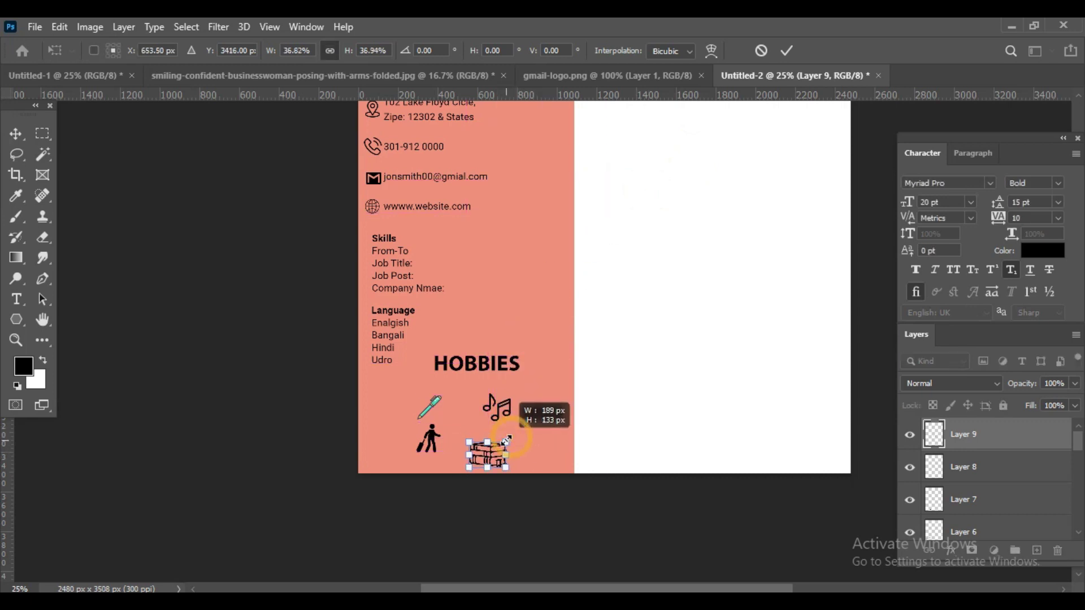
{"action": "key", "text": "Return"}
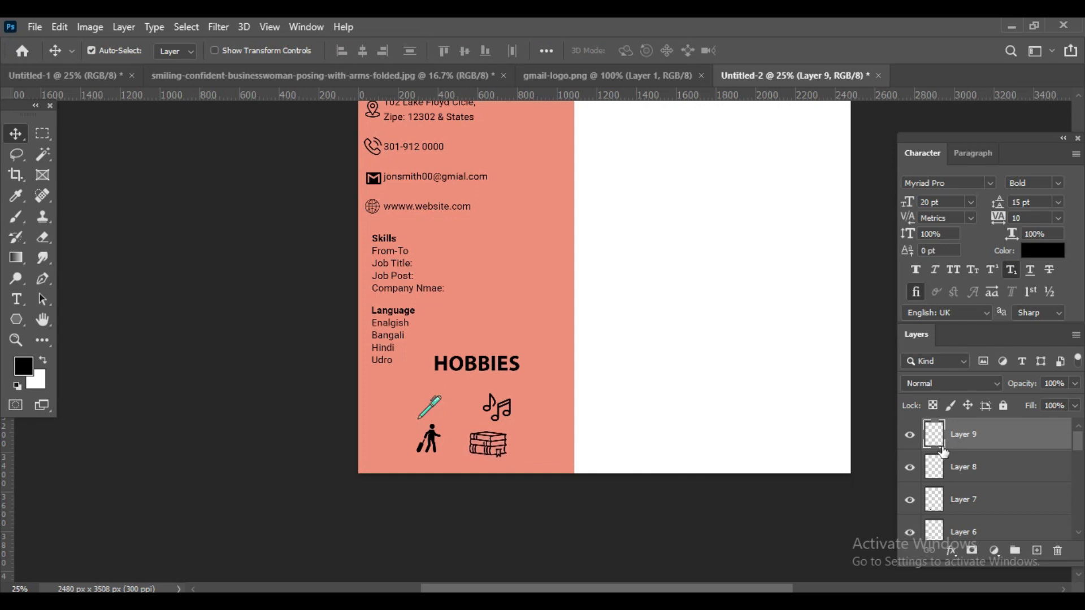
{"action": "left_click", "coordinate": [1023, 530]}
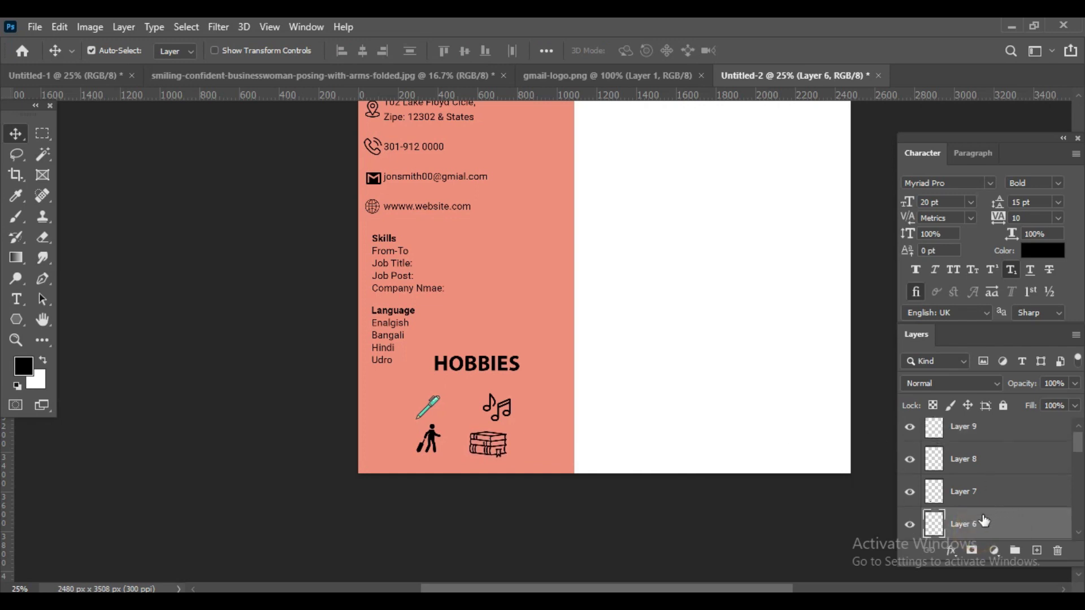
{"action": "left_click", "coordinate": [1017, 501]}
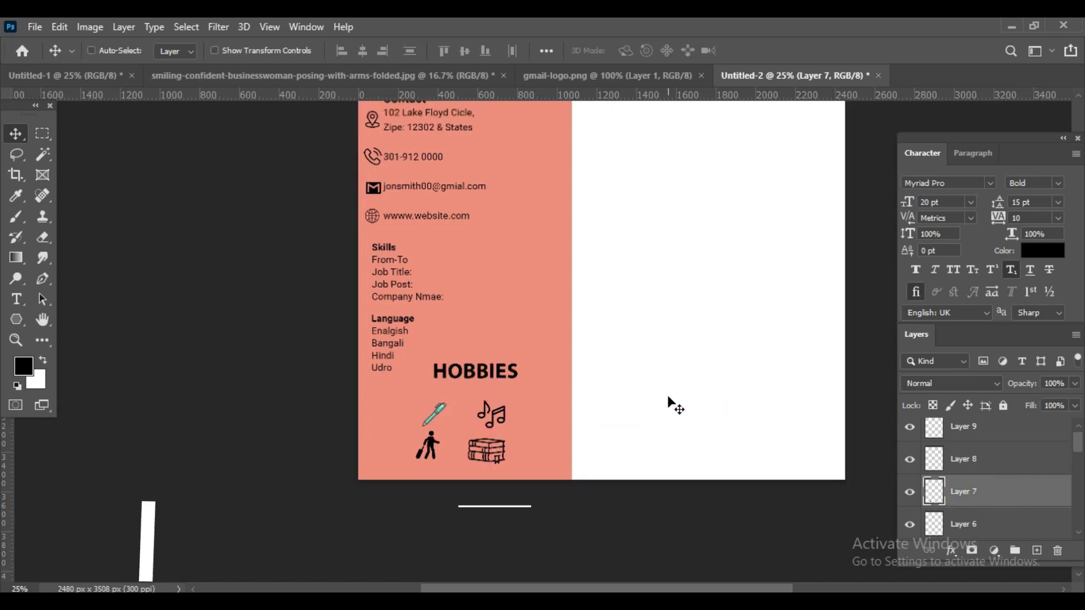
Scale the hexagon portrait photo (Layer 1) down to about 91%.
{"action": "key", "text": "ctrl+0"}
{"action": "scroll", "coordinate": [1009, 468], "scroll_direction": "down", "scroll_amount": 5}
{"action": "left_click", "coordinate": [1009, 470]}
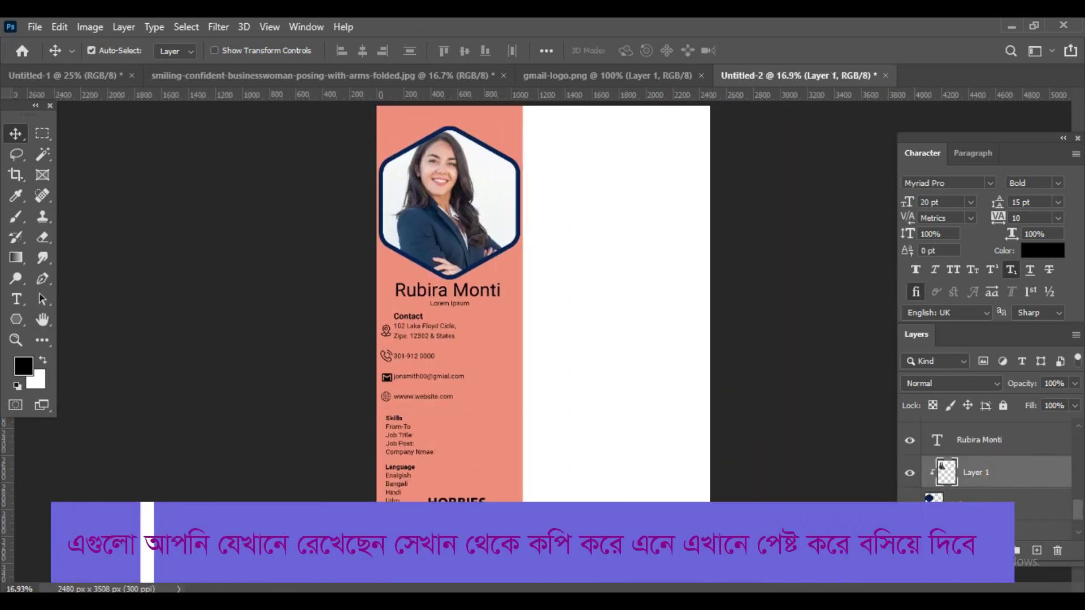
{"action": "key", "text": "ctrl+t"}
{"action": "left_click_drag", "start_coordinate": [518, 126], "coordinate": [511, 132]}
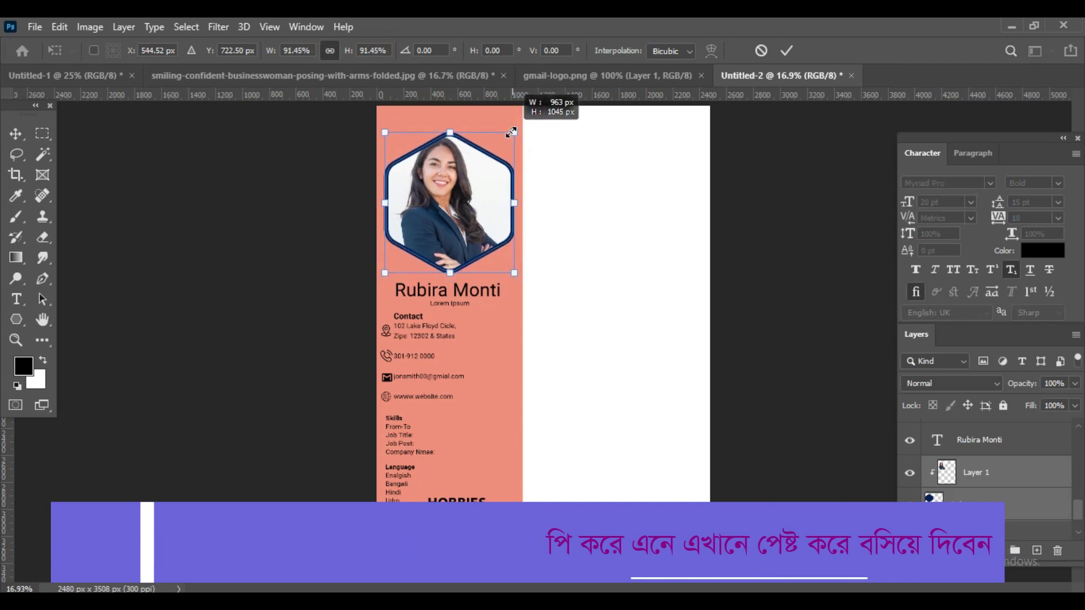
{"action": "key", "text": "Return"}
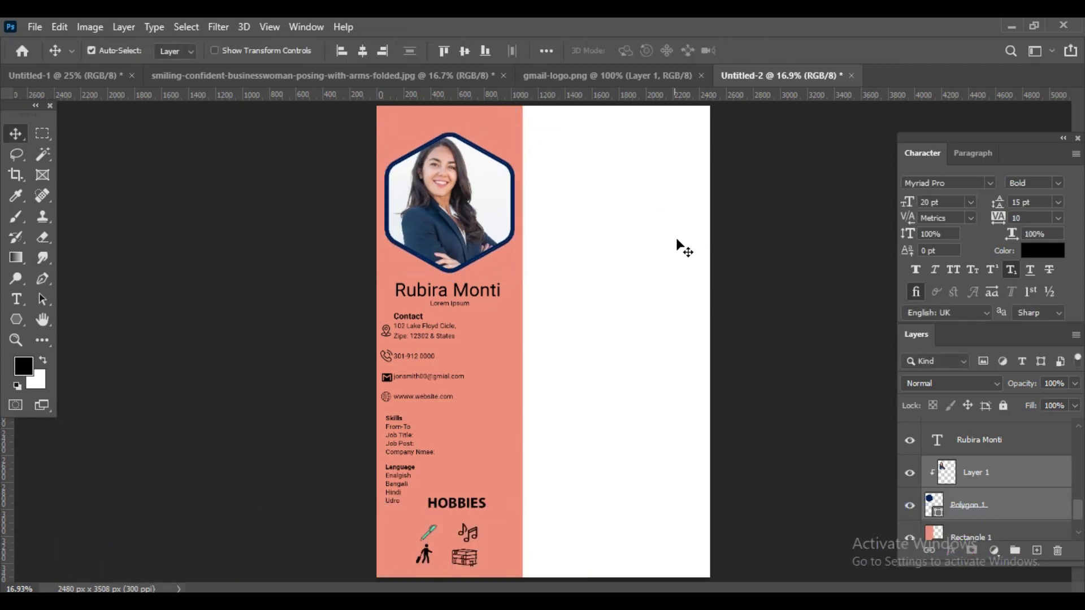
Copy the user icon to the top of the white column and shrink it to about 79%.
{"action": "key", "text": "ctrl+0"}
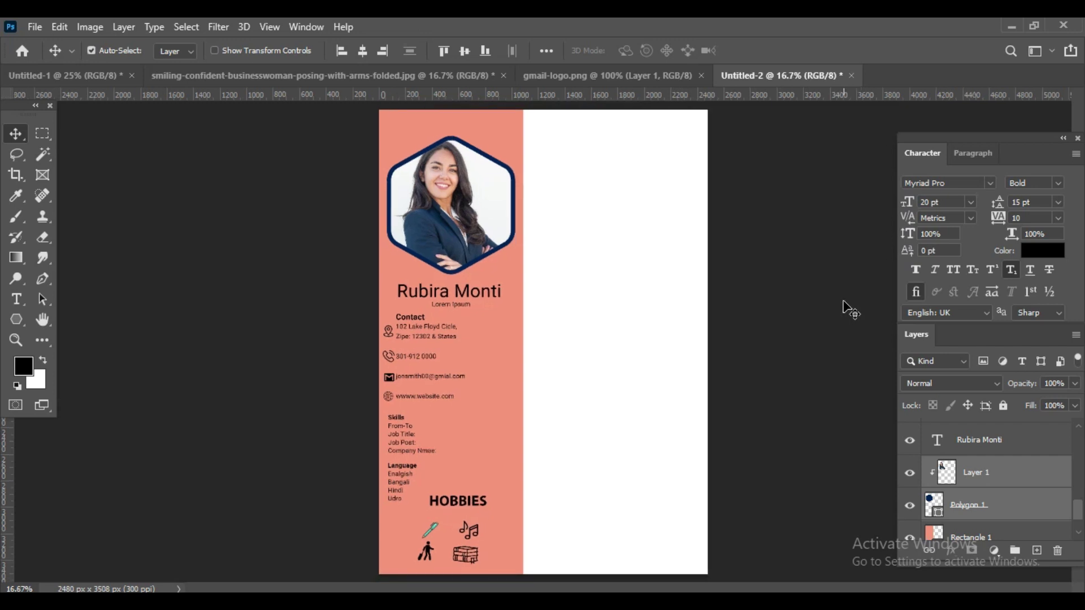
{"action": "left_click", "coordinate": [34, 75]}
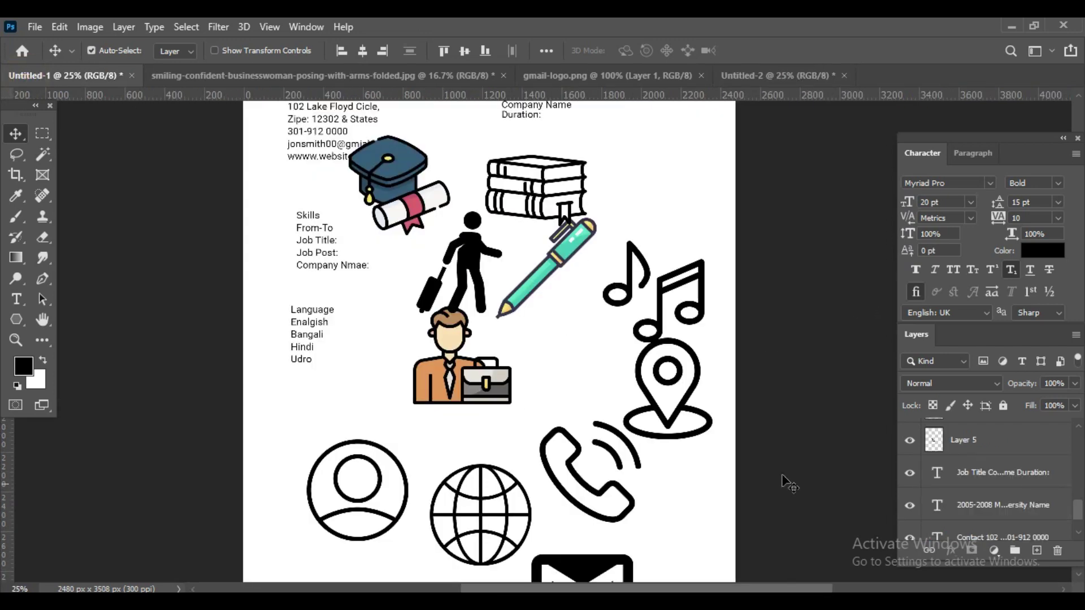
{"action": "left_click", "coordinate": [910, 521]}
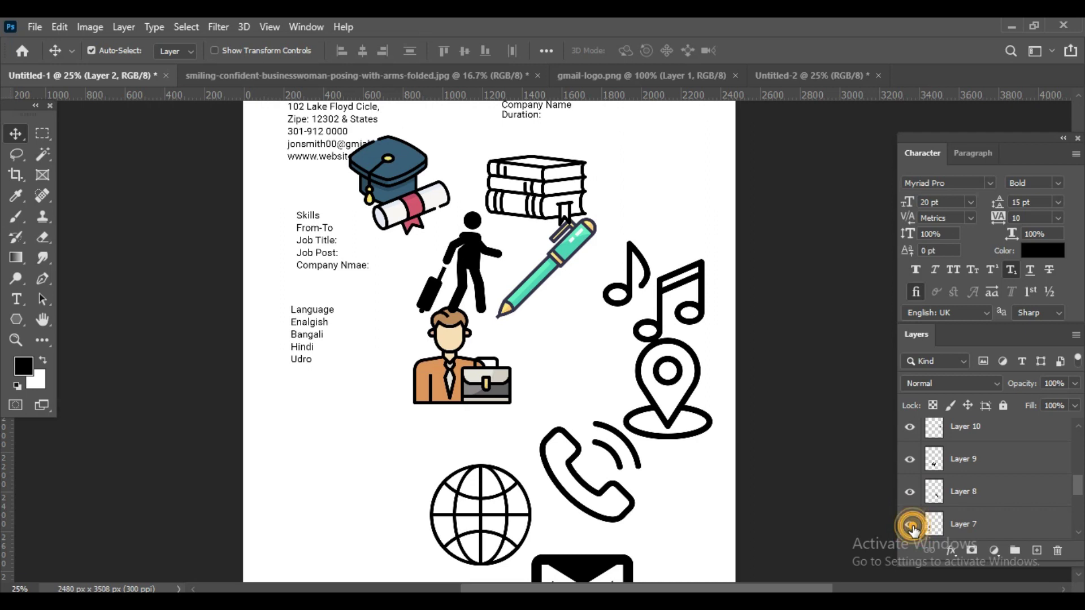
{"action": "left_click", "coordinate": [909, 521]}
{"action": "key", "text": "ctrl+minus"}
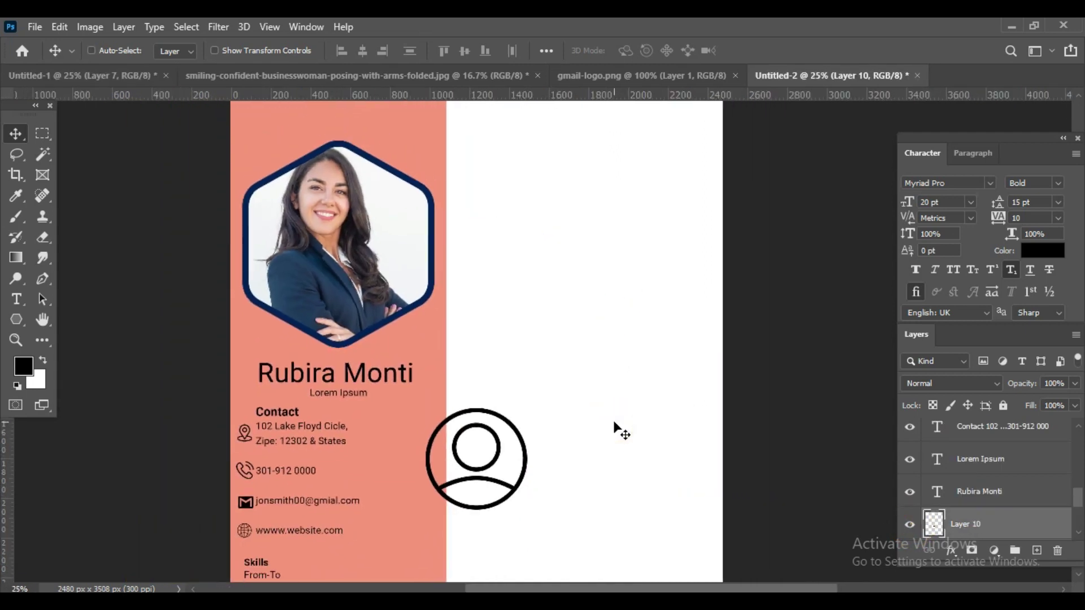
{"action": "key", "text": "ctrl+minus"}
{"action": "key", "text": "ctrl+t"}
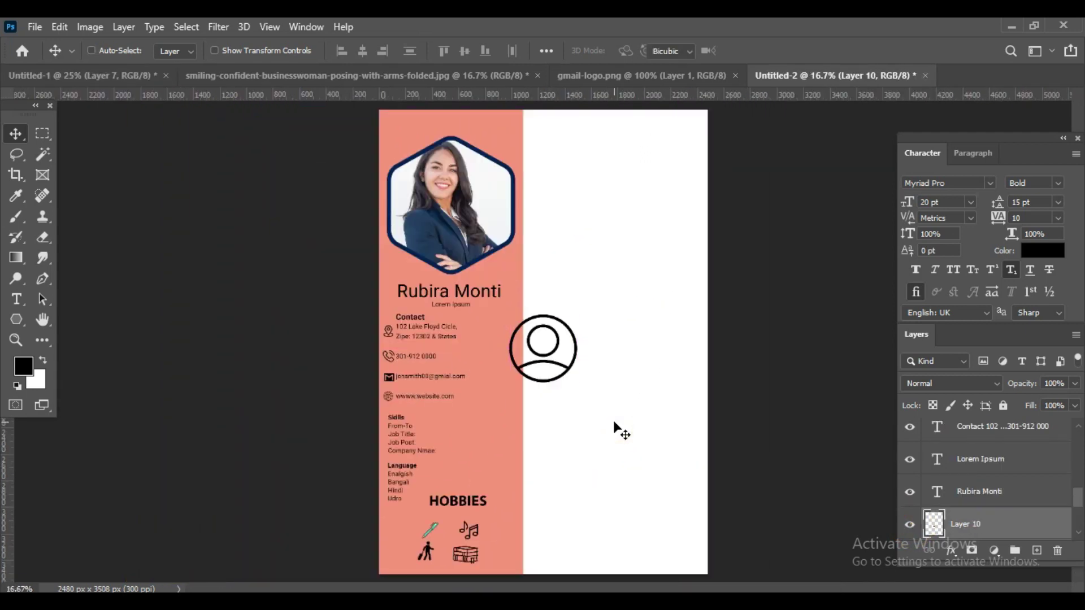
{"action": "mouse_move", "coordinate": [582, 321]}
{"action": "left_mouse_down"}
{"action": "mouse_move", "coordinate": [556, 331]}
{"action": "mouse_move", "coordinate": [555, 152]}
{"action": "left_mouse_up"}
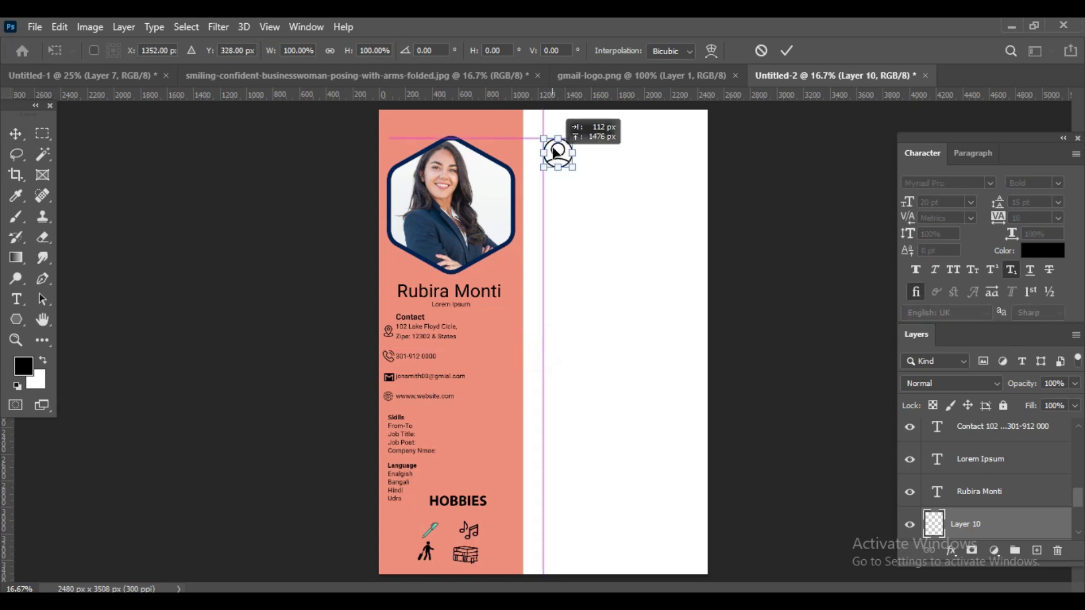
{"action": "key", "text": "ctrl+plus"}
{"action": "scroll", "coordinate": [559, 308], "scroll_direction": "up", "scroll_amount": 2}
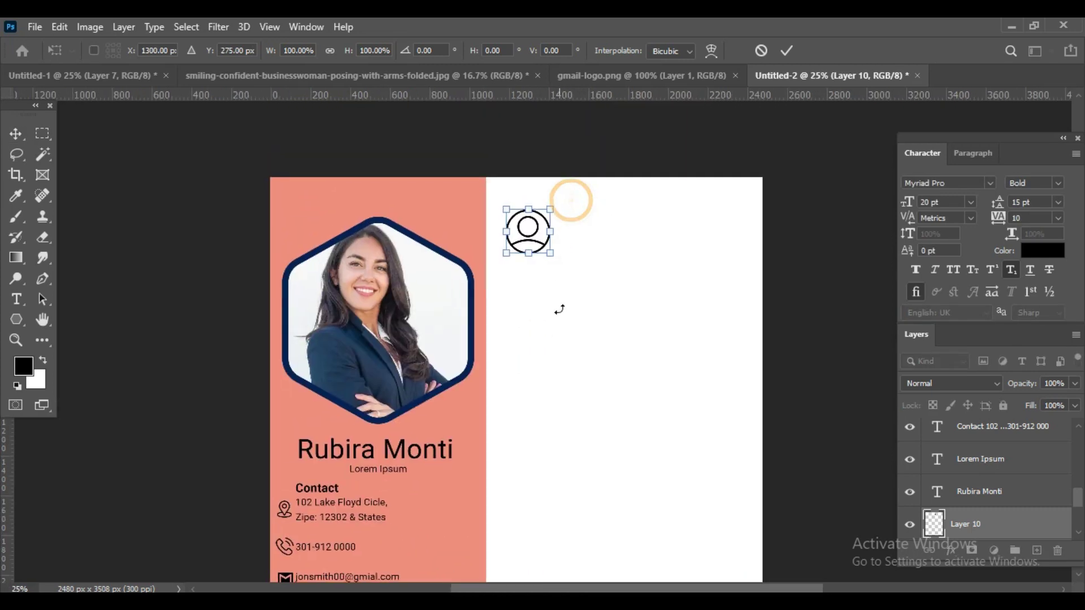
{"action": "left_click_drag", "start_coordinate": [552, 209], "coordinate": [546, 216]}
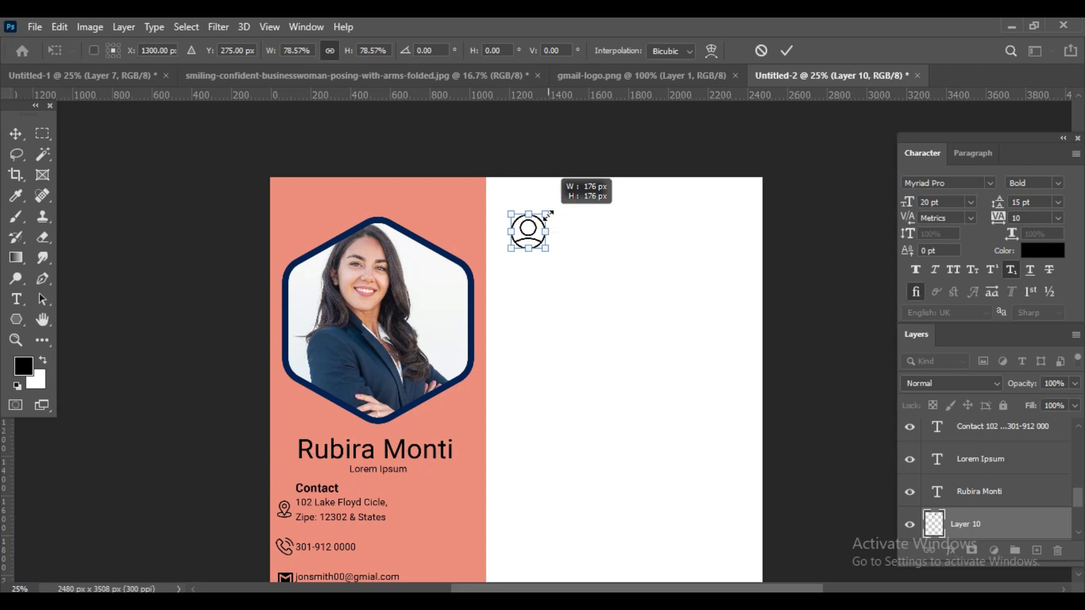
{"action": "key", "text": "Return"}
Type the ABOUT ME heading in the white column.
{"action": "left_click", "coordinate": [15, 299]}
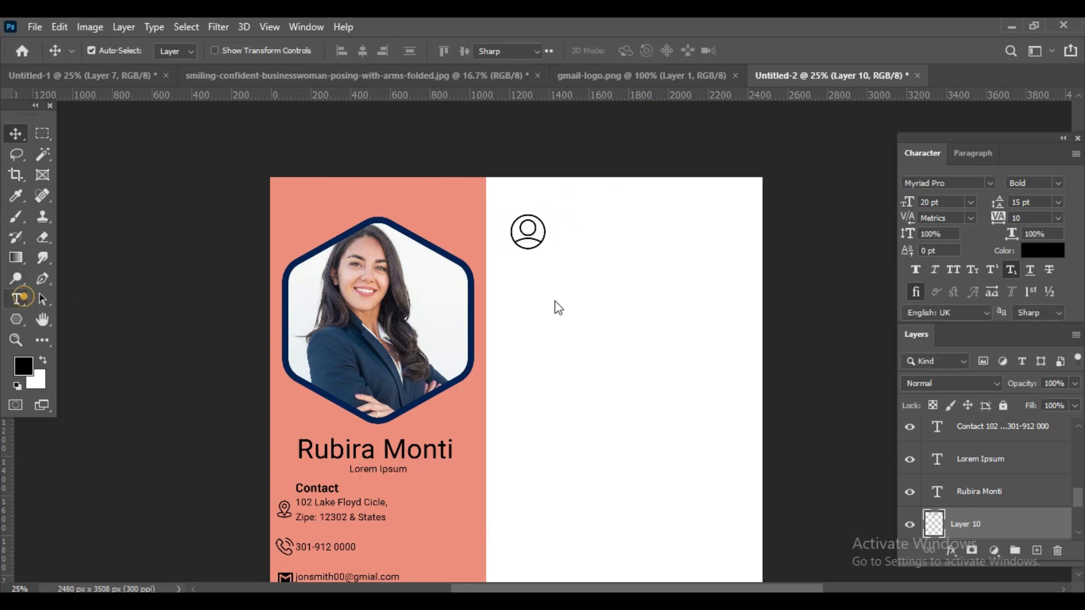
{"action": "left_click", "coordinate": [591, 296]}
{"action": "type", "text": "S"}
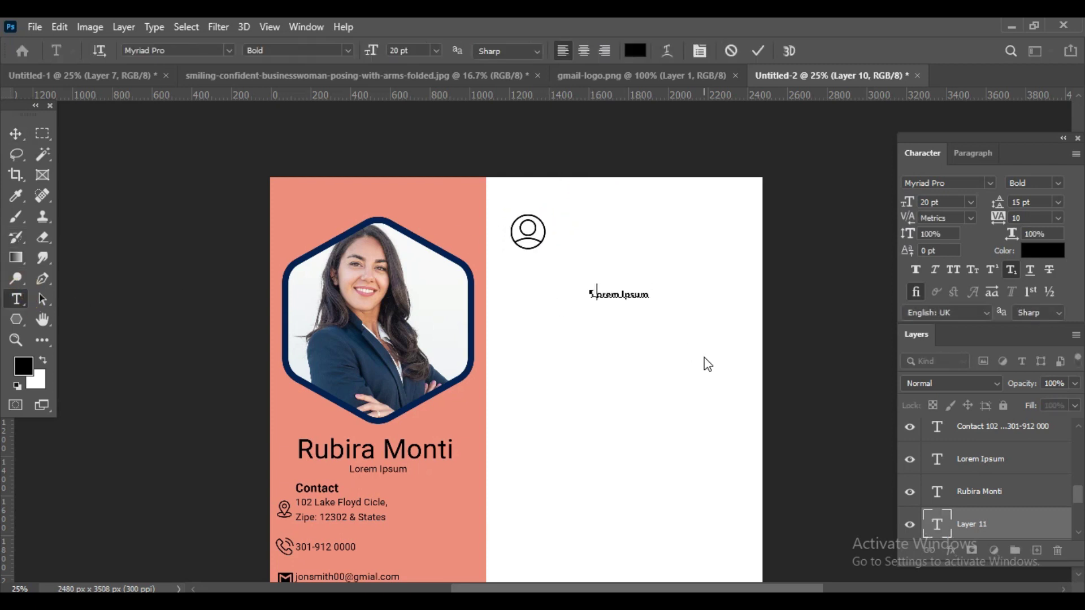
{"action": "key", "text": "BackSpace"}
{"action": "key", "text": "BackSpace"}
{"action": "type", "text": "ME"}
{"action": "left_click", "coordinate": [17, 135]}
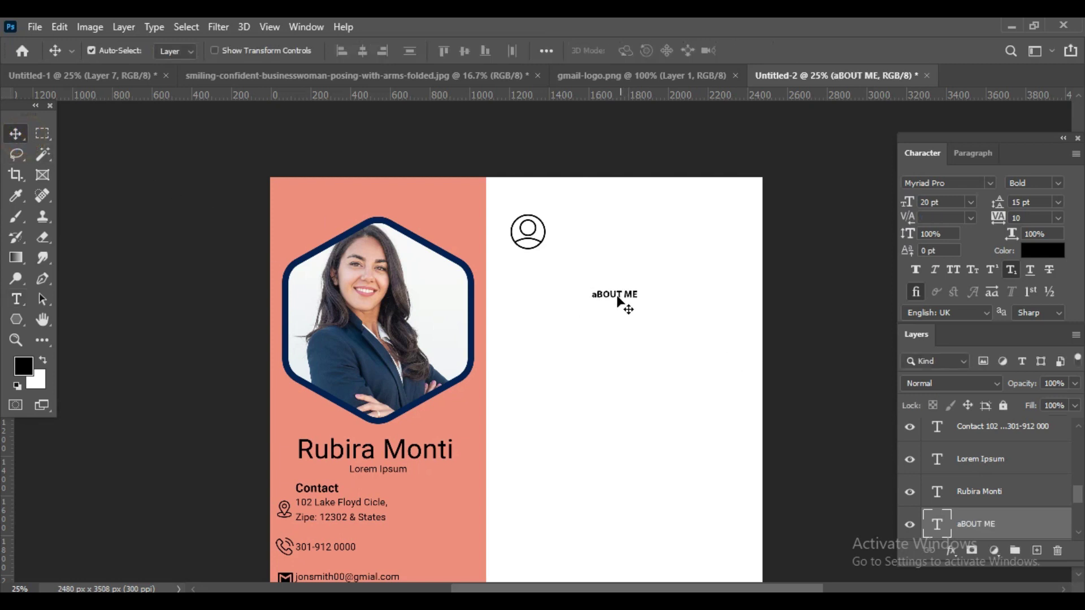
Place ABOUT ME beside the person icon, enlarged to about 31.82 pt.
{"action": "mouse_move", "coordinate": [614, 293]}
{"action": "left_mouse_down"}
{"action": "mouse_move", "coordinate": [582, 237]}
{"action": "mouse_move", "coordinate": [618, 244]}
{"action": "left_mouse_up"}
{"action": "key", "text": "ctrl+t"}
{"action": "key", "text": "Return"}
{"action": "key", "text": "Right"}
{"action": "key", "text": "Right"}
{"action": "key", "text": "Right"}
{"action": "key", "text": "Up"}
{"action": "key", "text": "Up"}
{"action": "key", "text": "Up"}
{"action": "key", "text": "Right"}
{"action": "key", "text": "Right"}
{"action": "key", "text": "Right"}
{"action": "key", "text": "Right"}
{"action": "key", "text": "Right"}
{"action": "key", "text": "Down"}
{"action": "key", "text": "Down"}
{"action": "key", "text": "Down"}
{"action": "key", "text": "Down"}
{"action": "key", "text": "Down"}
{"action": "key", "text": "Down"}
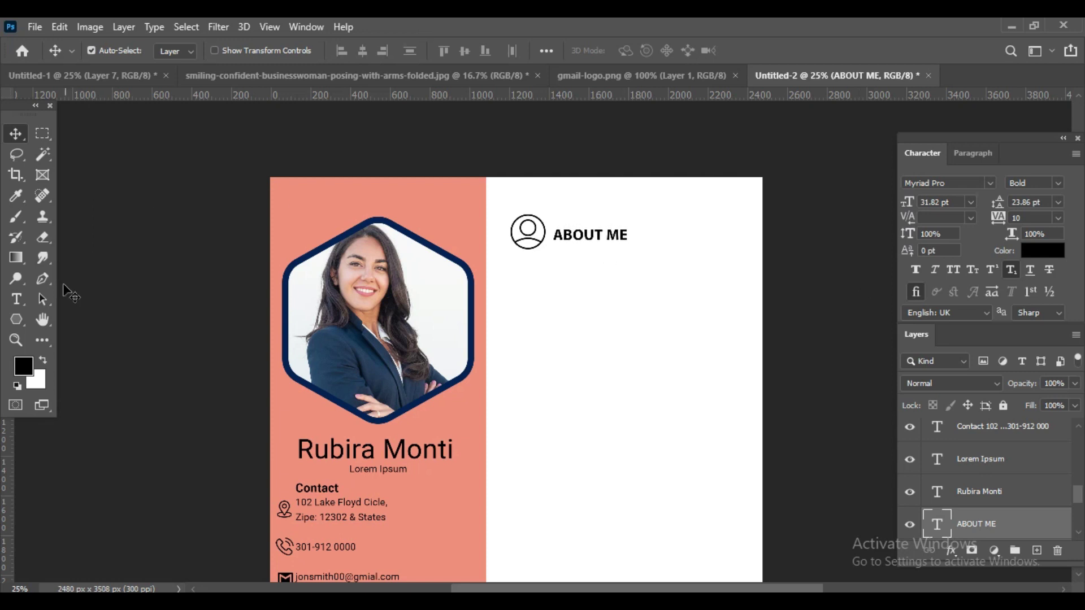
Add a Lorem Ipsum placeholder text block and move it just under ABOUT ME.
{"action": "left_click", "coordinate": [21, 304]}
{"action": "left_click", "coordinate": [517, 290]}
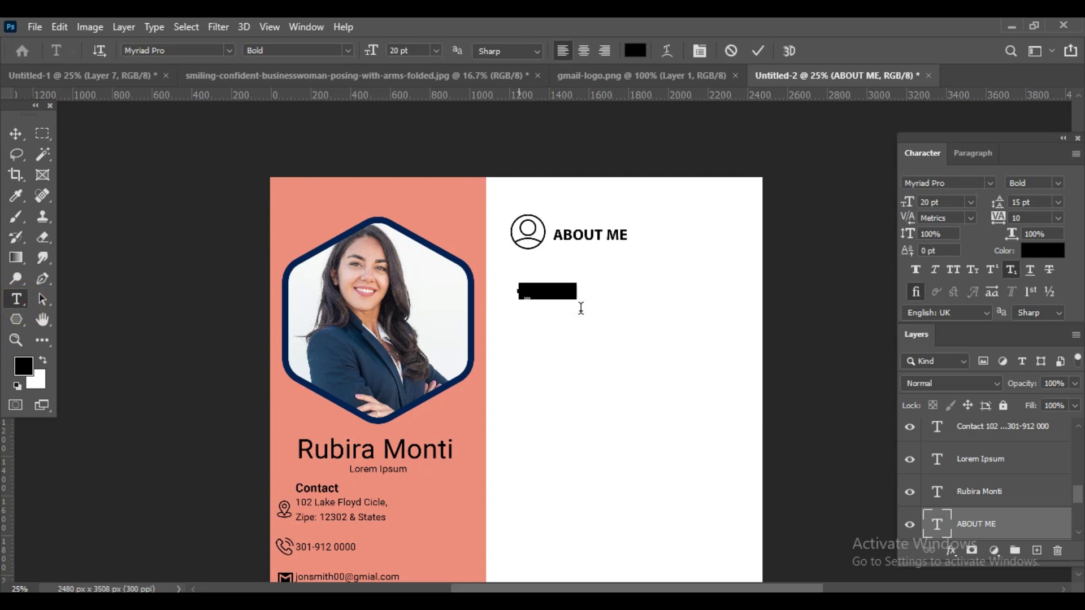
{"action": "left_click", "coordinate": [22, 134]}
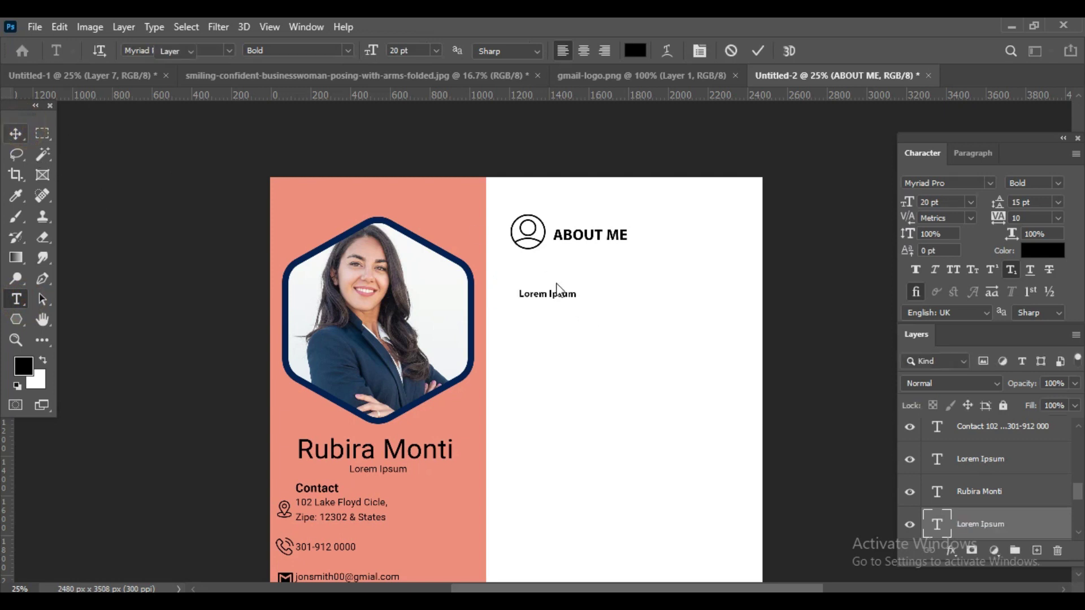
{"action": "left_click_drag", "start_coordinate": [562, 297], "coordinate": [559, 273]}
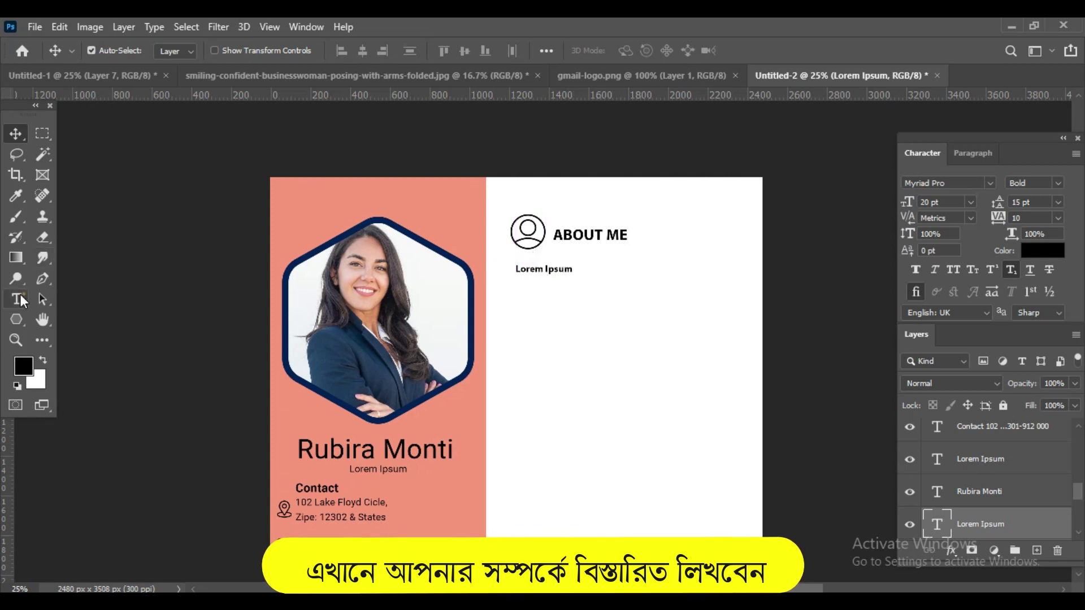
Repeat the Lorem Ipsum phrase to fill out the first line of the paragraph.
{"action": "left_click", "coordinate": [16, 299]}
{"action": "left_click_drag", "start_coordinate": [518, 270], "coordinate": [579, 270]}
{"action": "key", "text": "ctrl+c"}
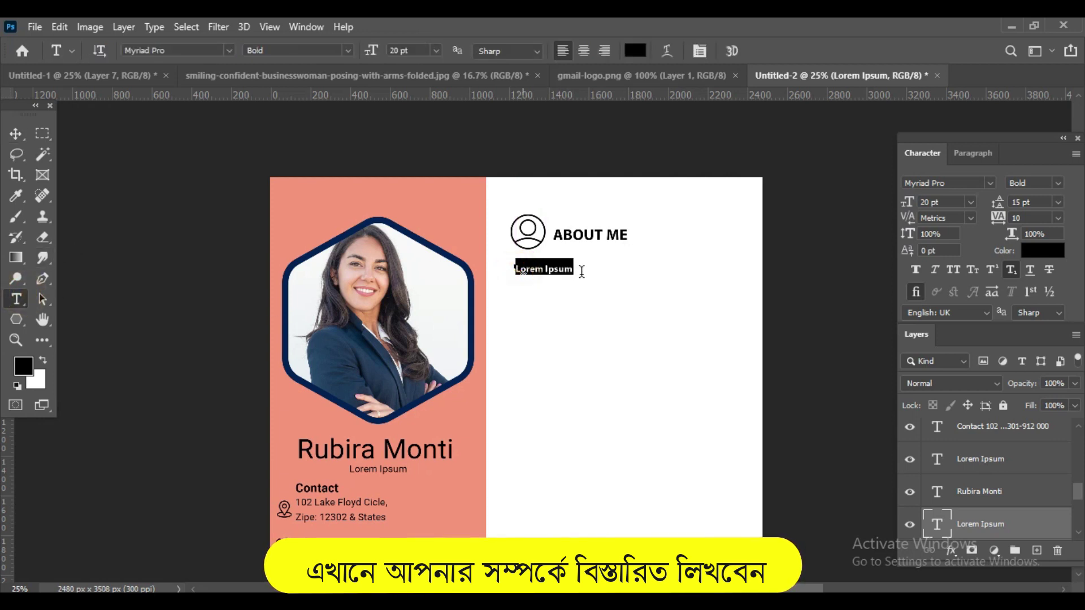
{"action": "left_click", "coordinate": [573, 268]}
{"action": "key", "text": "ctrl"}
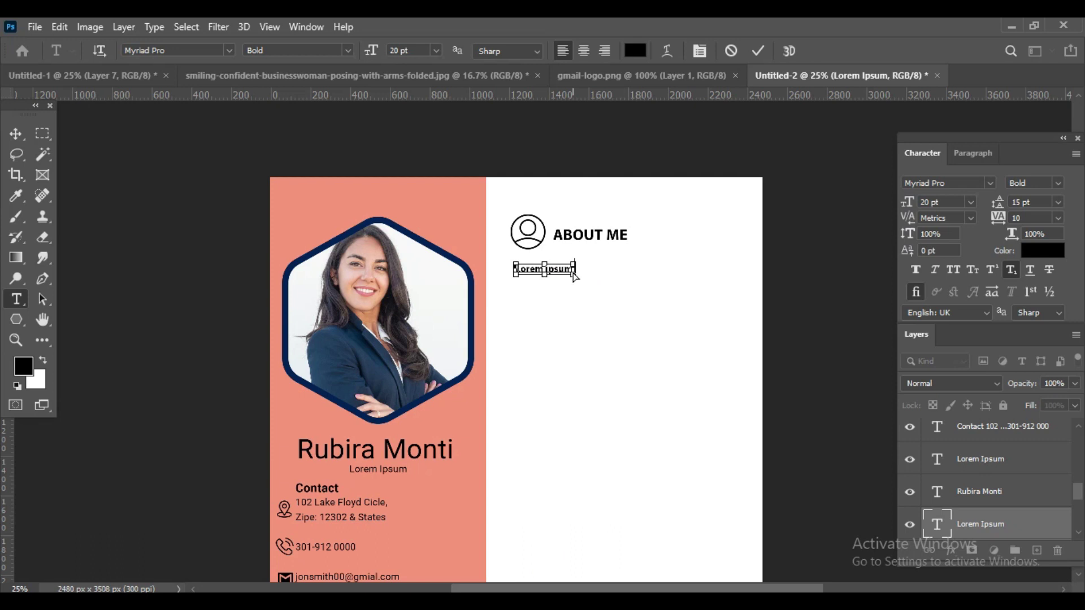
{"action": "key", "text": "ctrl+v"}
{"action": "key", "text": "ctrl+v"}
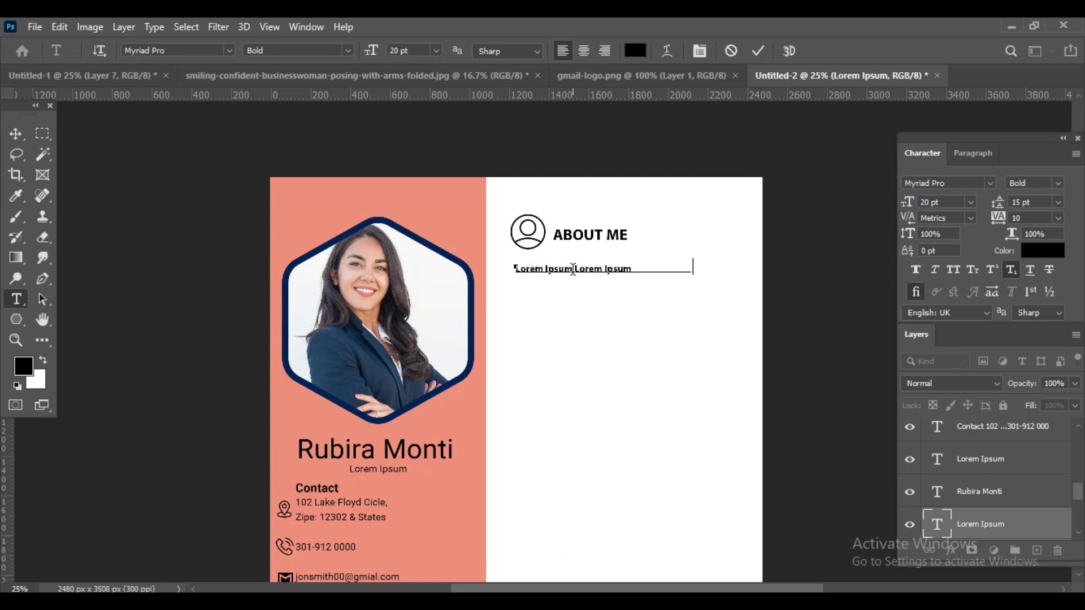
Copy the full Lorem Ipsum line into second, third and fourth lines.
{"action": "key", "text": "ctrl+v"}
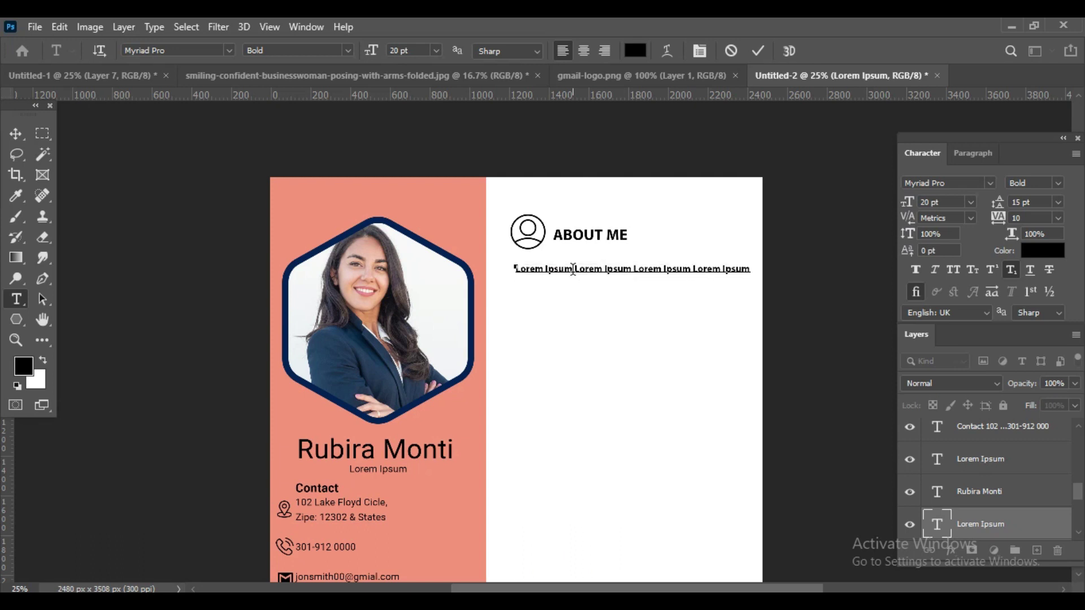
{"action": "key", "text": "ctrl+a"}
{"action": "key", "text": "ctrl+c"}
{"action": "key", "text": "Right"}
{"action": "key", "text": "Return"}
{"action": "key", "text": "ctrl+v"}
{"action": "key", "text": "Return"}
{"action": "key", "text": "ctrl+v"}
{"action": "key", "text": "Return"}
{"action": "key", "text": "ctrl+v"}
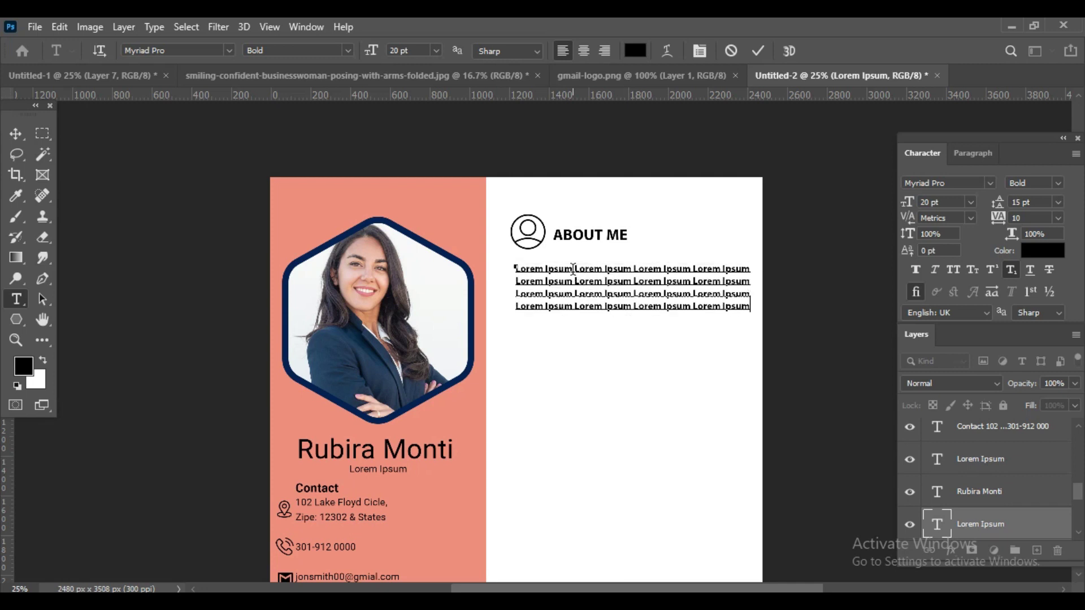
Delete the extra words on the last line and commit the four-line paragraph.
{"action": "left_click", "coordinate": [634, 307], "text": "shift"}
{"action": "key", "text": "BackSpace"}
{"action": "key", "text": "Escape"}
{"action": "key", "text": "v"}
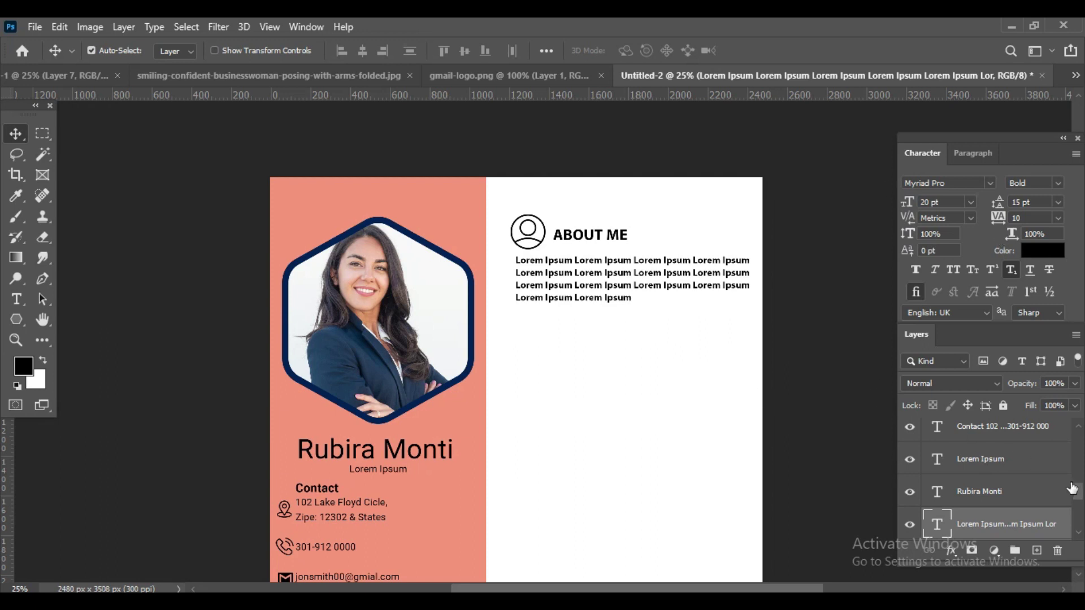
{"action": "left_click_drag", "start_coordinate": [1078, 496], "coordinate": [1066, 522]}
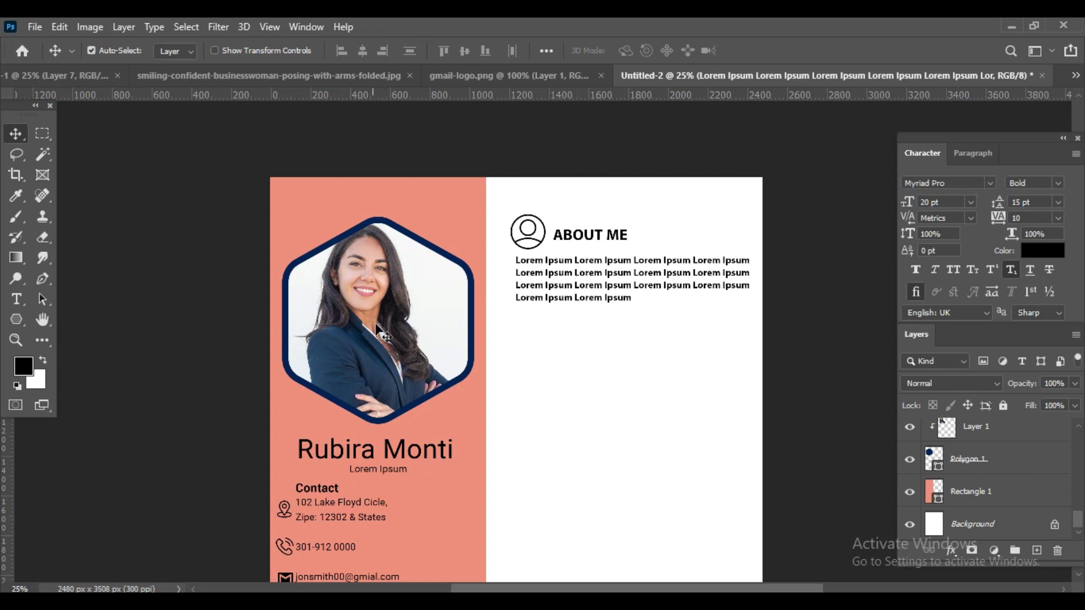
Type a FORMAL EDUCATION heading below the paragraph and nudge it into an indented position.
{"action": "left_click", "coordinate": [16, 299]}
{"action": "left_click", "coordinate": [520, 323]}
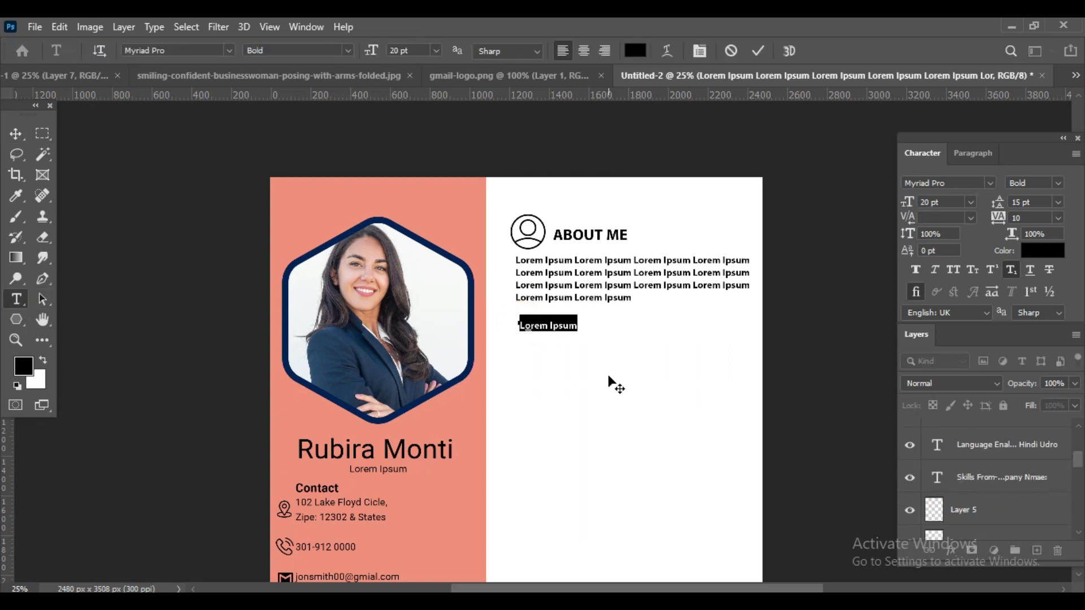
{"action": "key", "text": "Left"}
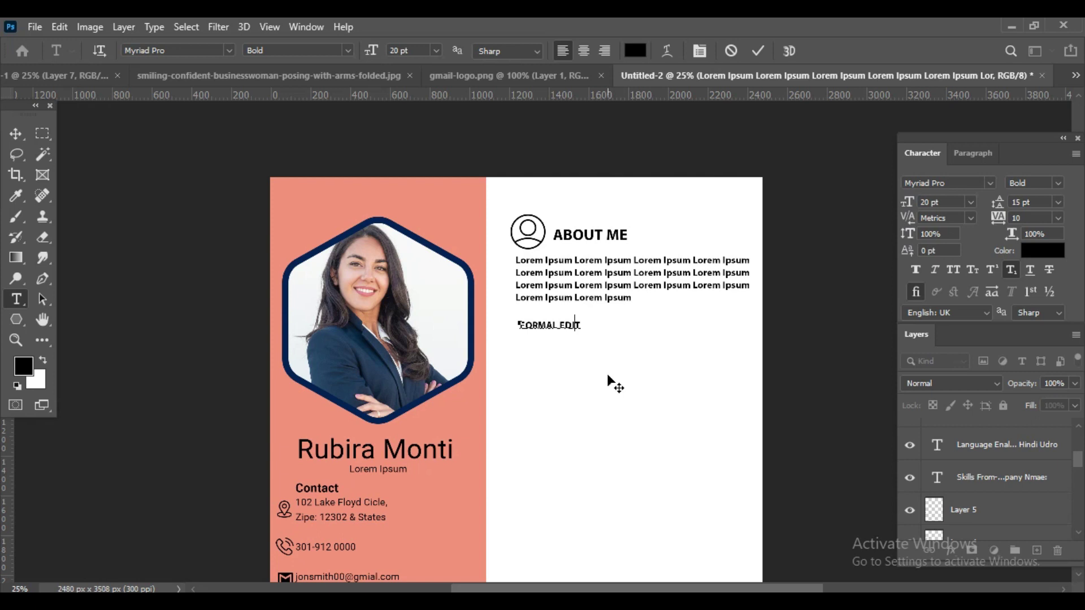
{"action": "type", "text": "UCATIO"}
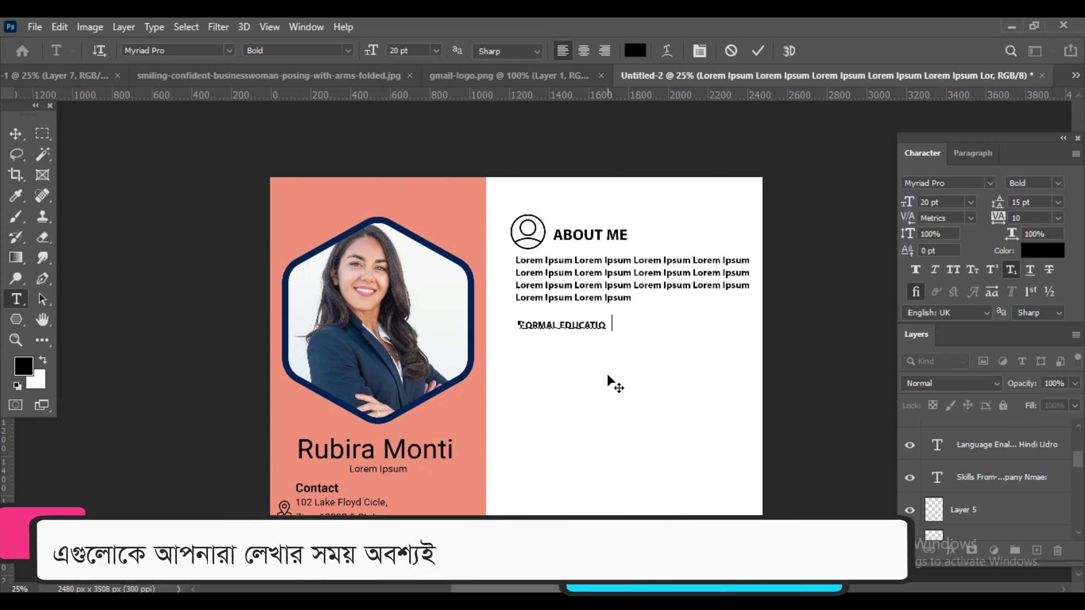
{"action": "type", "text": "N"}
{"action": "left_click", "coordinate": [16, 134]}
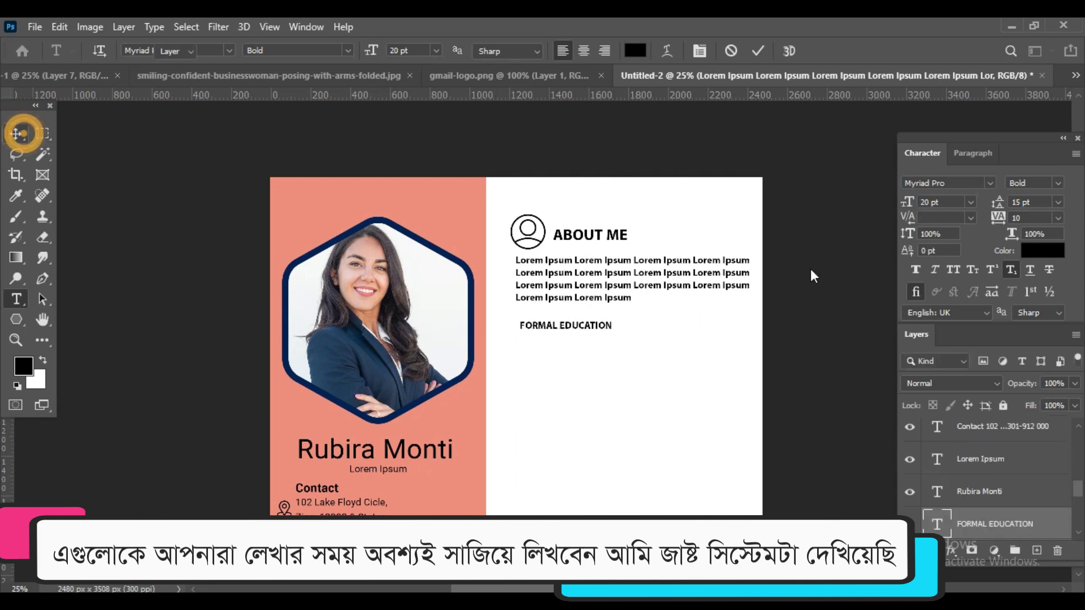
{"action": "key", "text": "shift+Left"}
{"action": "key", "text": "shift+Left"}
{"action": "key", "text": "shift+Left"}
{"action": "key", "text": "shift+Left"}
{"action": "key", "text": "shift+Left"}
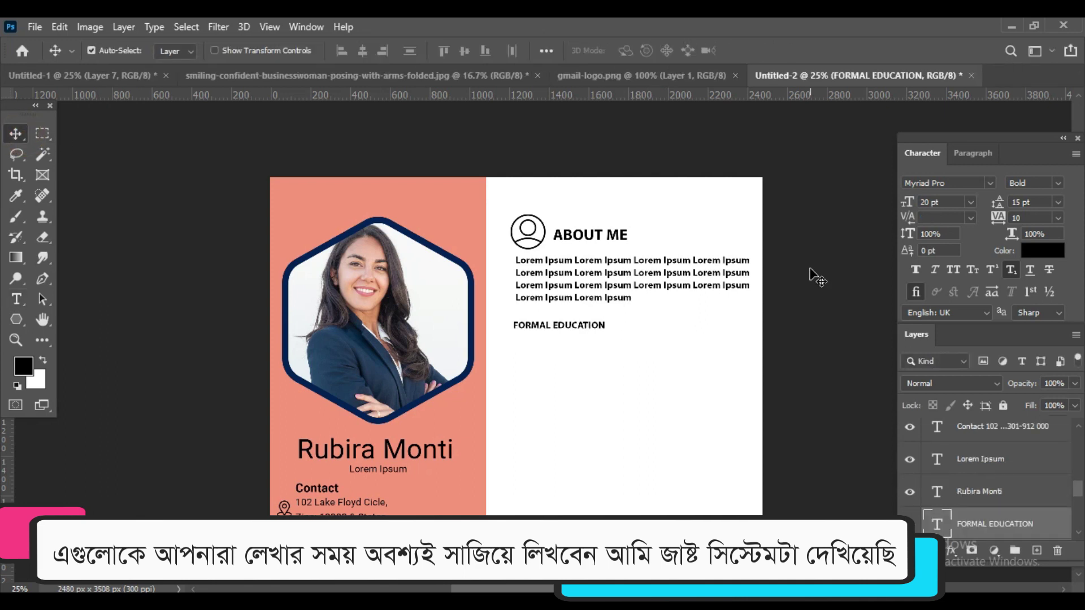
{"action": "key", "text": "shift+Right"}
{"action": "key", "text": "shift+Right"}
{"action": "key", "text": "shift+Right"}
{"action": "key", "text": "shift+Right"}
{"action": "key", "text": "shift+Right"}
{"action": "key", "text": "shift+Right"}
{"action": "key", "text": "shift+Right"}
{"action": "key", "text": "shift+Right"}
{"action": "key", "text": "shift+Right"}
{"action": "key", "text": "shift+Right"}
{"action": "key", "text": "shift+Right"}
Paste the graduation-cap image and scale it down to icon size.
{"action": "scroll", "coordinate": [520, 390], "scroll_direction": "down", "scroll_amount": 3}
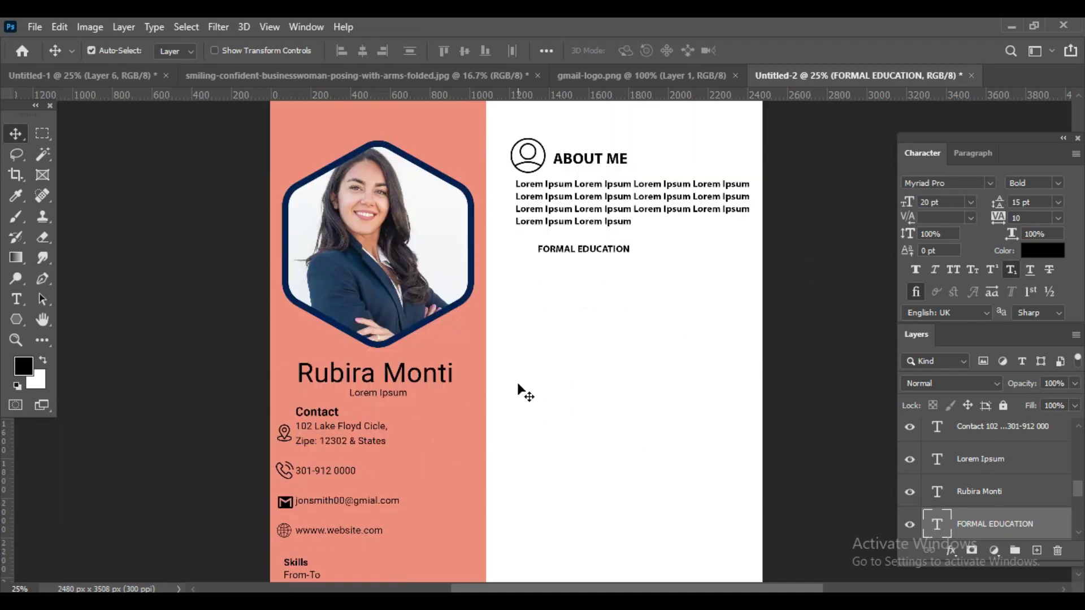
{"action": "key", "text": "ctrl+v"}
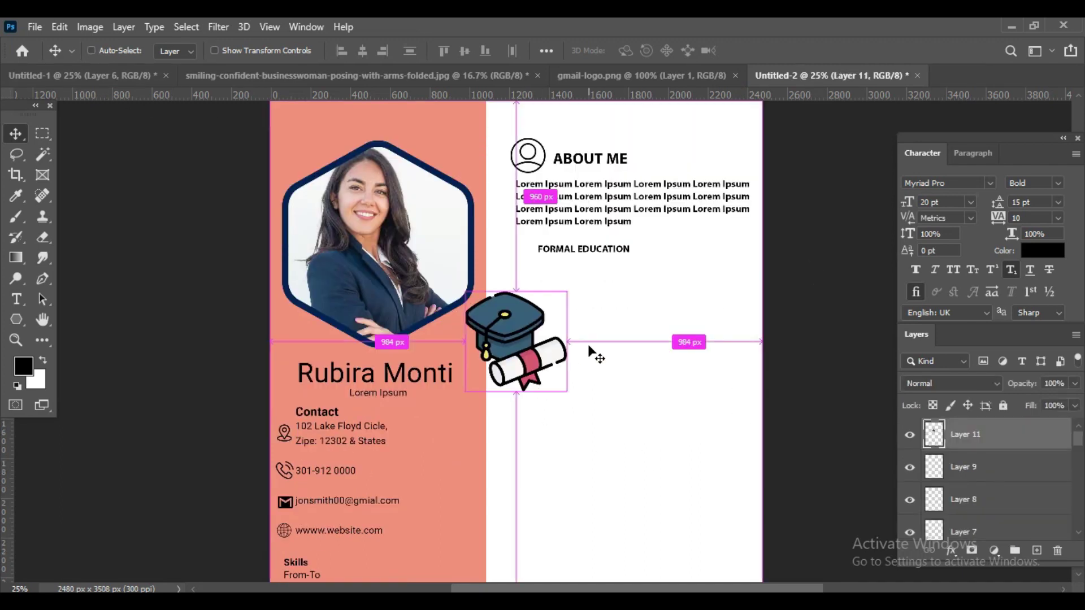
{"action": "key", "text": "ctrl+t"}
{"action": "mouse_move", "coordinate": [565, 291]}
{"action": "left_mouse_down"}
{"action": "mouse_move", "coordinate": [530, 321]}
{"action": "mouse_move", "coordinate": [520, 265]}
{"action": "left_mouse_up"}
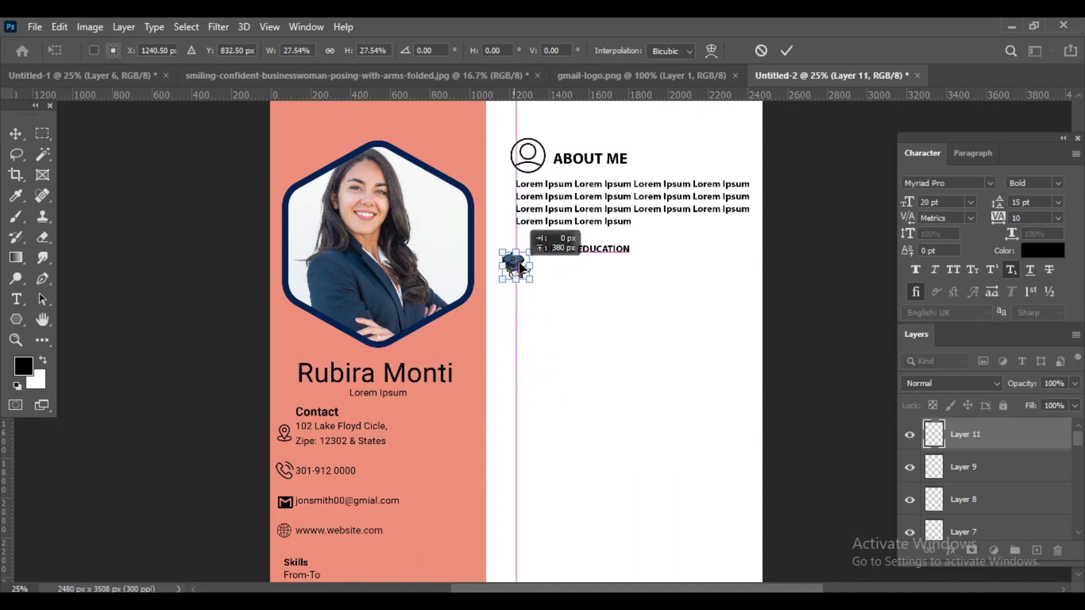
{"action": "scroll", "coordinate": [553, 300], "scroll_direction": "up", "scroll_amount": 2, "text": "alt"}
{"action": "mouse_move", "coordinate": [536, 201]}
{"action": "left_mouse_down"}
{"action": "mouse_move", "coordinate": [540, 219]}
{"action": "mouse_move", "coordinate": [513, 199]}
{"action": "left_mouse_up"}
{"action": "key", "text": "ctrl+z"}
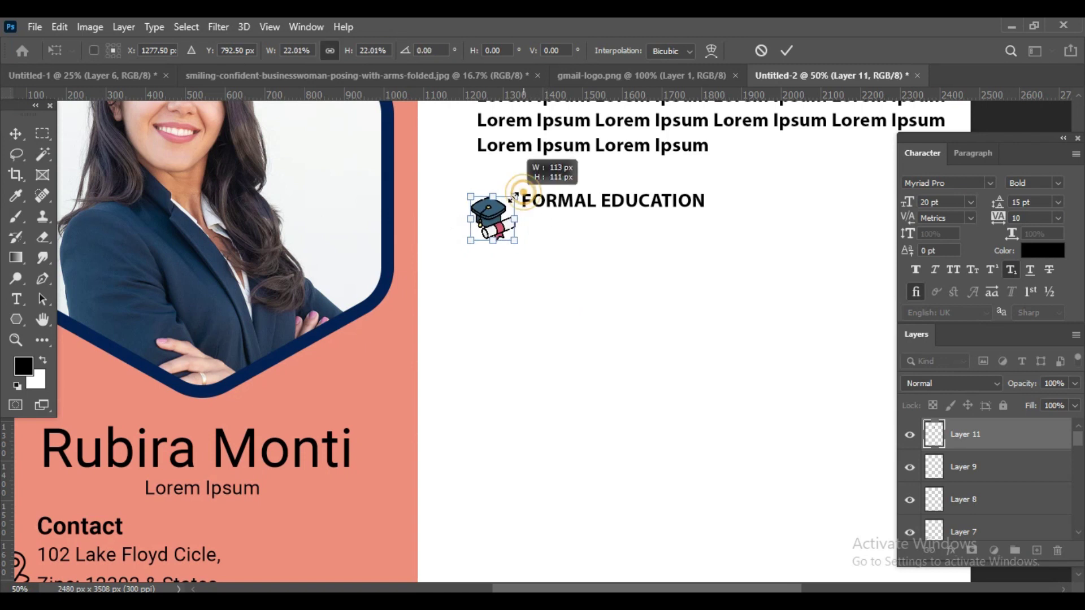
{"action": "key", "text": "Return"}
Nudge the cap beside FORMAL EDUCATION and bring in the 2005-2008 Masters Name entry from Untitled-1.
{"action": "key", "text": "shift+Up"}
{"action": "key", "text": "shift+Up"}
{"action": "key", "text": "shift+Up"}
{"action": "key", "text": "shift+Up"}
{"action": "key", "text": "shift+Up"}
{"action": "key", "text": "shift+Right"}
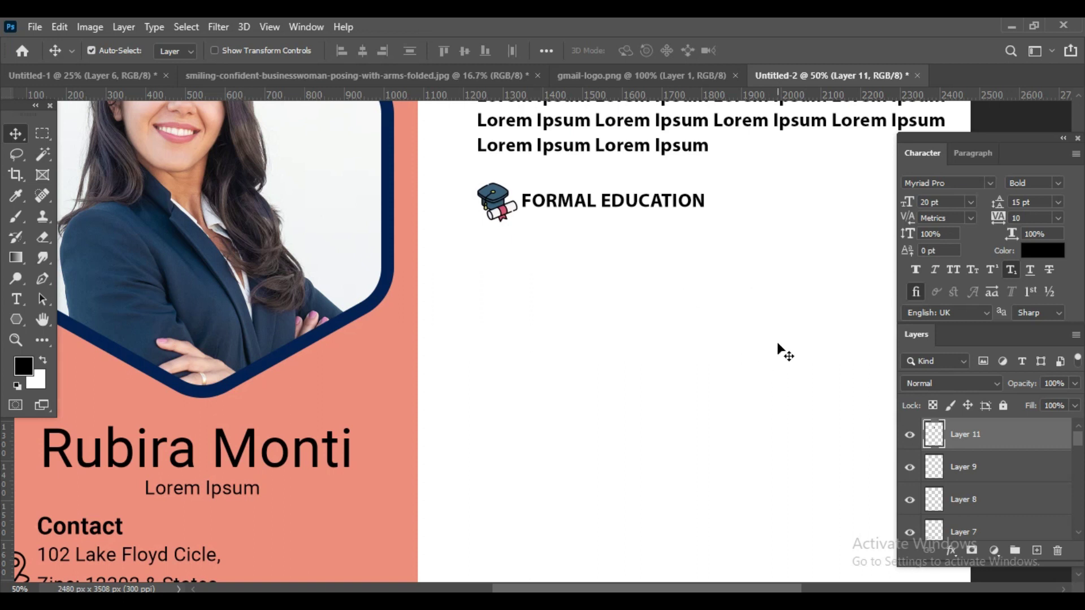
{"action": "mouse_move", "coordinate": [777, 348]}
{"action": "left_mouse_down"}
{"action": "mouse_move", "coordinate": [642, 373]}
{"action": "mouse_move", "coordinate": [581, 315]}
{"action": "mouse_move", "coordinate": [610, 265]}
{"action": "left_mouse_up"}
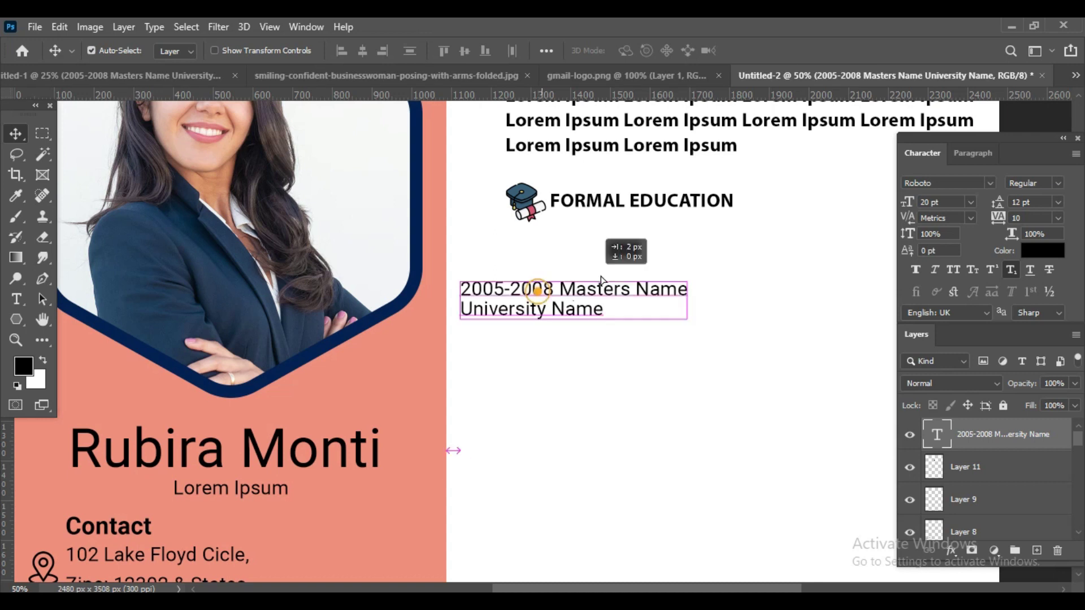
Indent the Masters Name and University Name lines and move the entry up under the heading.
{"action": "left_click", "coordinate": [16, 298]}
{"action": "left_click", "coordinate": [612, 254]}
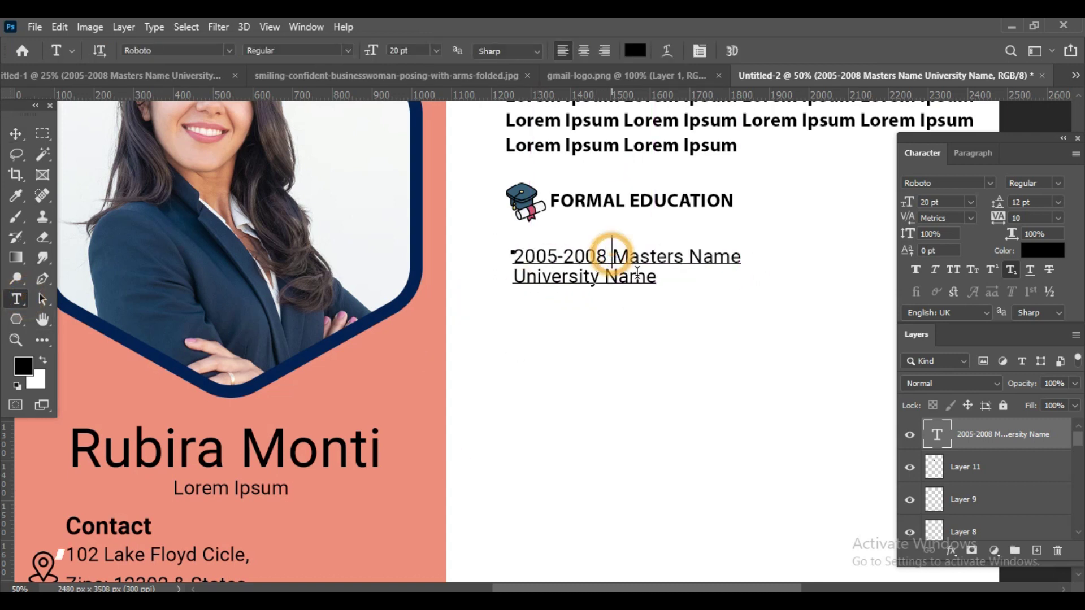
{"action": "left_click", "coordinate": [512, 278]}
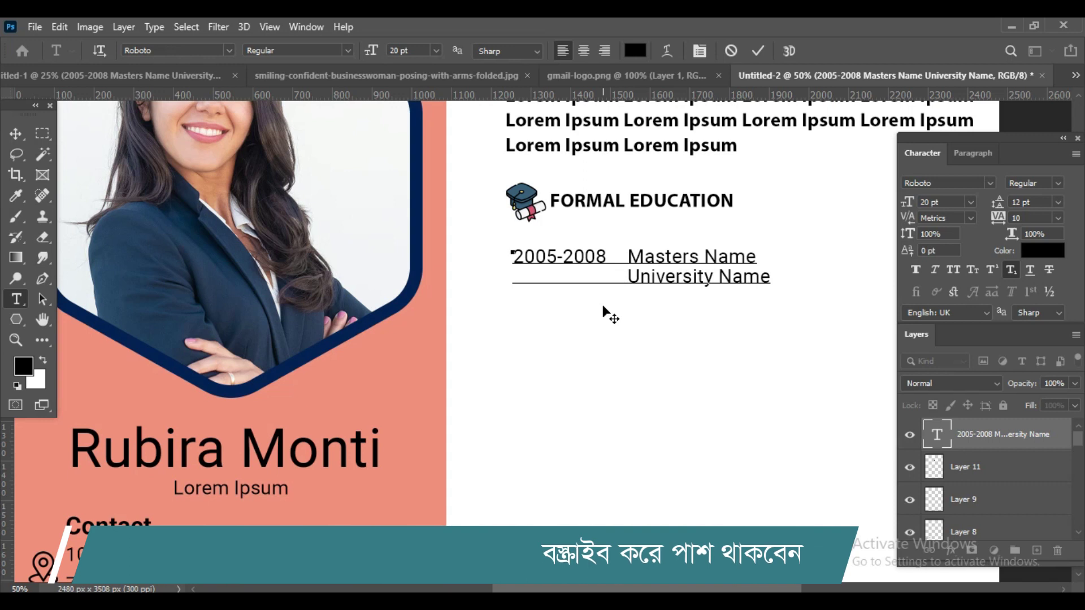
{"action": "left_click", "coordinate": [16, 134]}
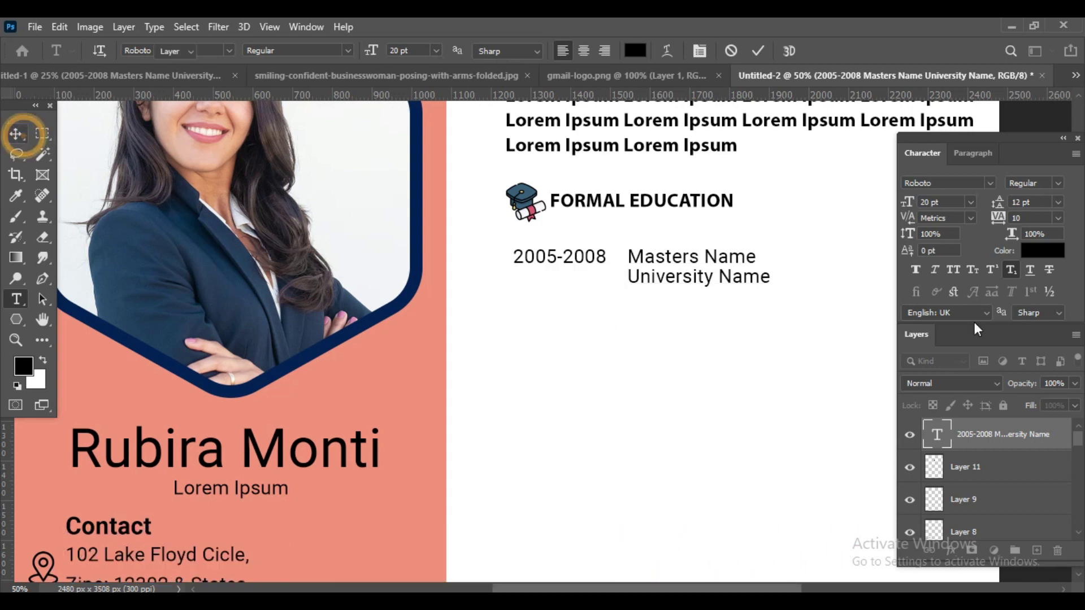
{"action": "left_click_drag", "start_coordinate": [685, 263], "coordinate": [680, 415]}
Change the second education entry to 2001-2003 HONOURS NAME.
{"action": "key", "text": "t"}
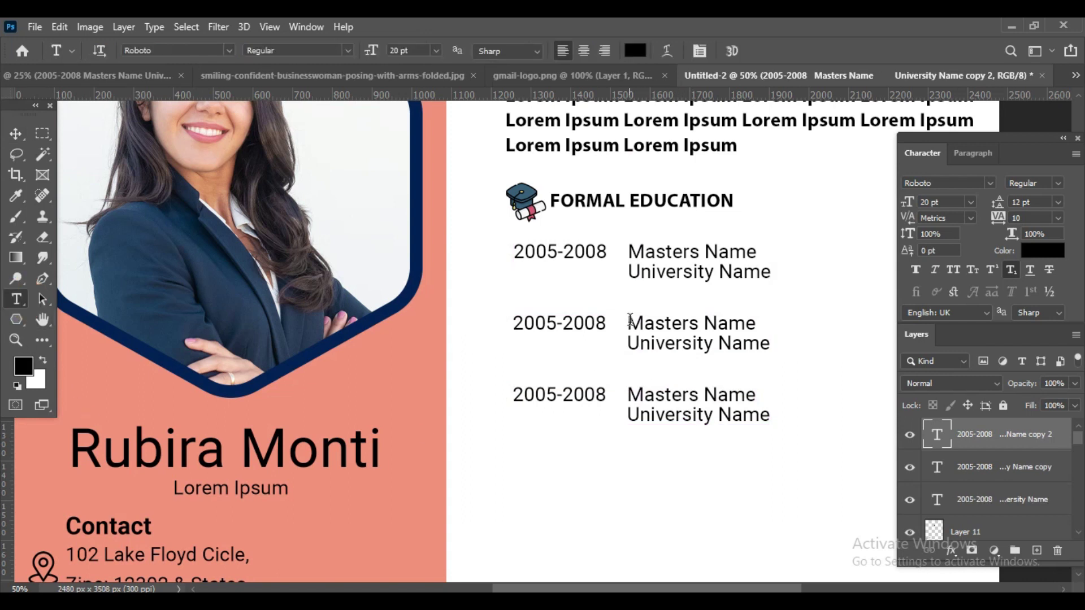
{"action": "left_click", "coordinate": [631, 321]}
{"action": "left_click_drag", "start_coordinate": [632, 320], "coordinate": [699, 321]}
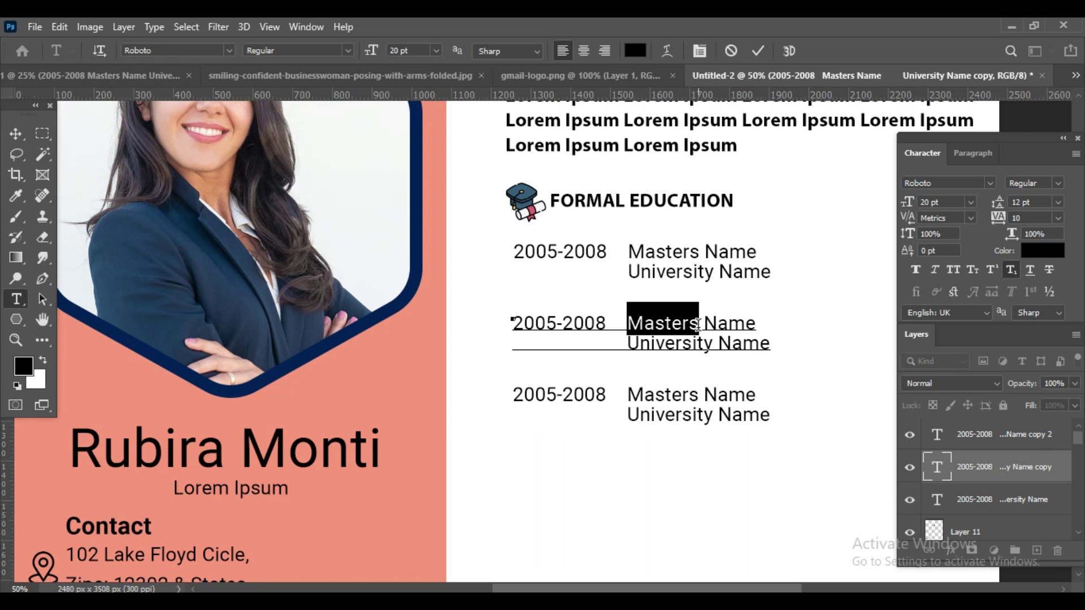
{"action": "key", "text": "Delete"}
{"action": "key", "text": "Delete"}
{"action": "key", "text": "Delete"}
{"action": "key", "text": "Delete"}
{"action": "type", "text": "HONOURS n"}
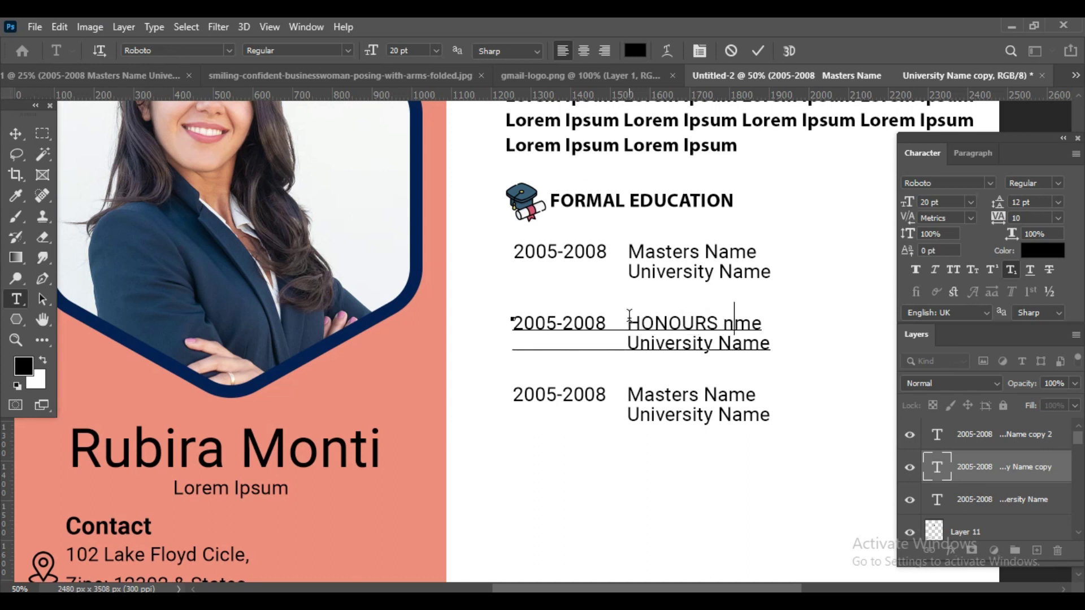
{"action": "key", "text": "BackSpace"}
{"action": "type", "text": "NAME"}
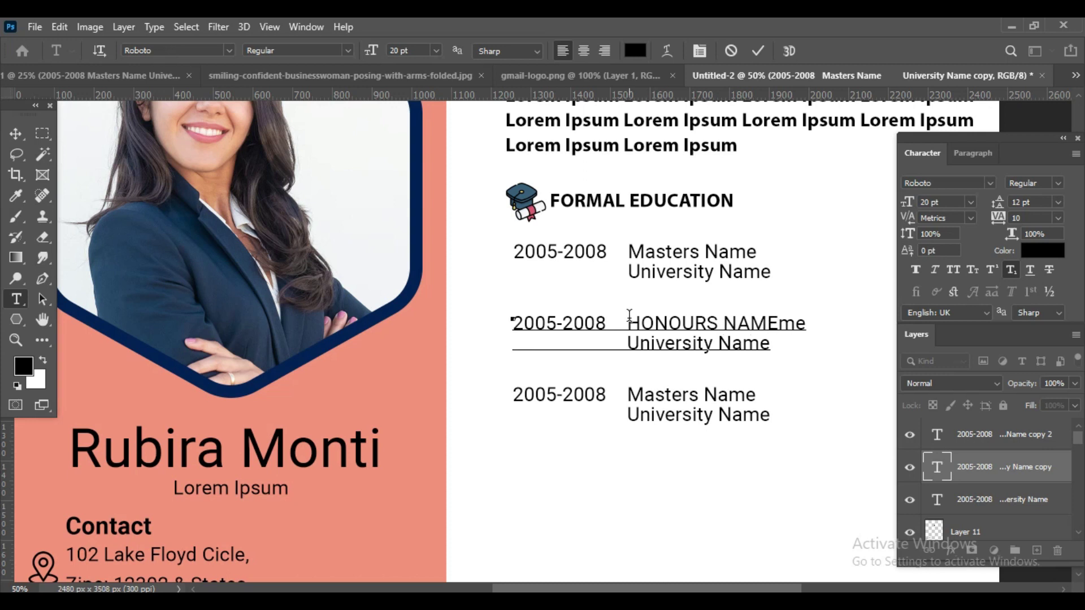
{"action": "key", "text": "shift+End"}
{"action": "key", "text": "Delete"}
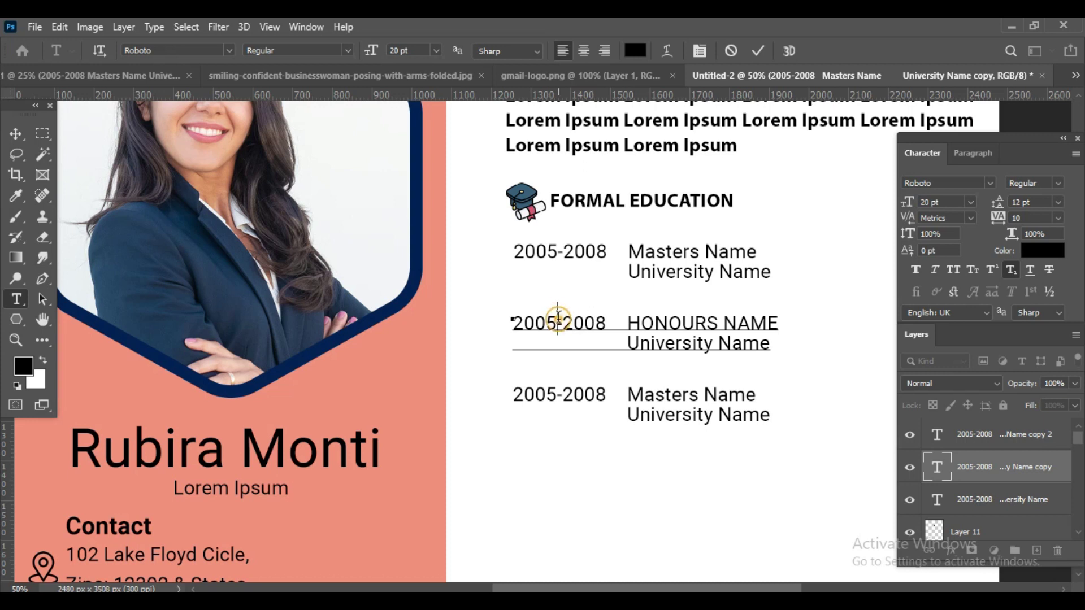
{"action": "left_click_drag", "start_coordinate": [545, 322], "coordinate": [558, 316]}
{"action": "left_click", "coordinate": [559, 317]}
{"action": "key", "text": "shift+Right"}
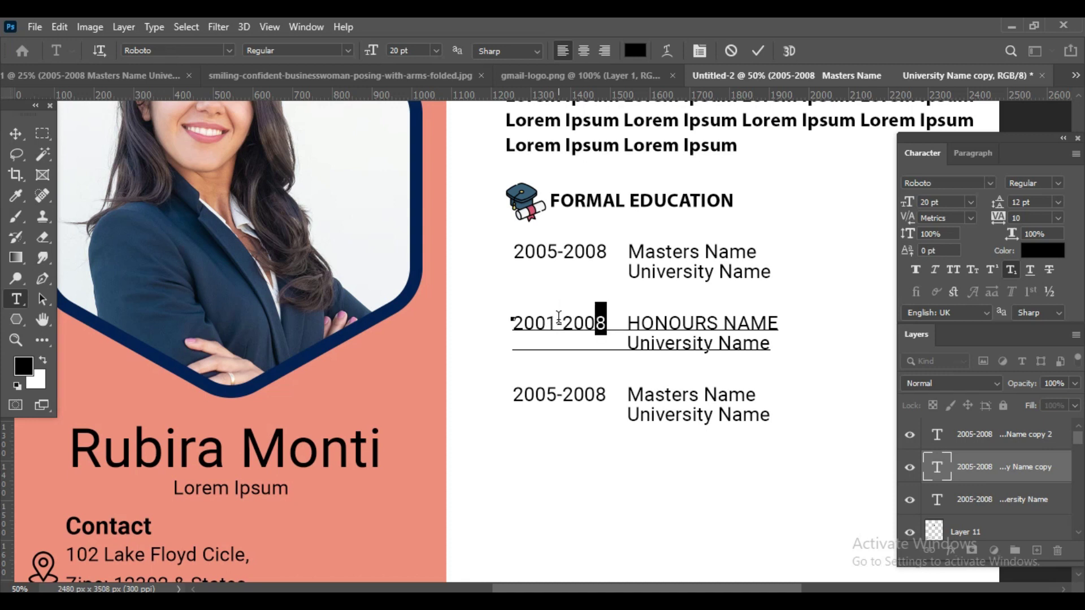
{"action": "left_click", "coordinate": [558, 317]}
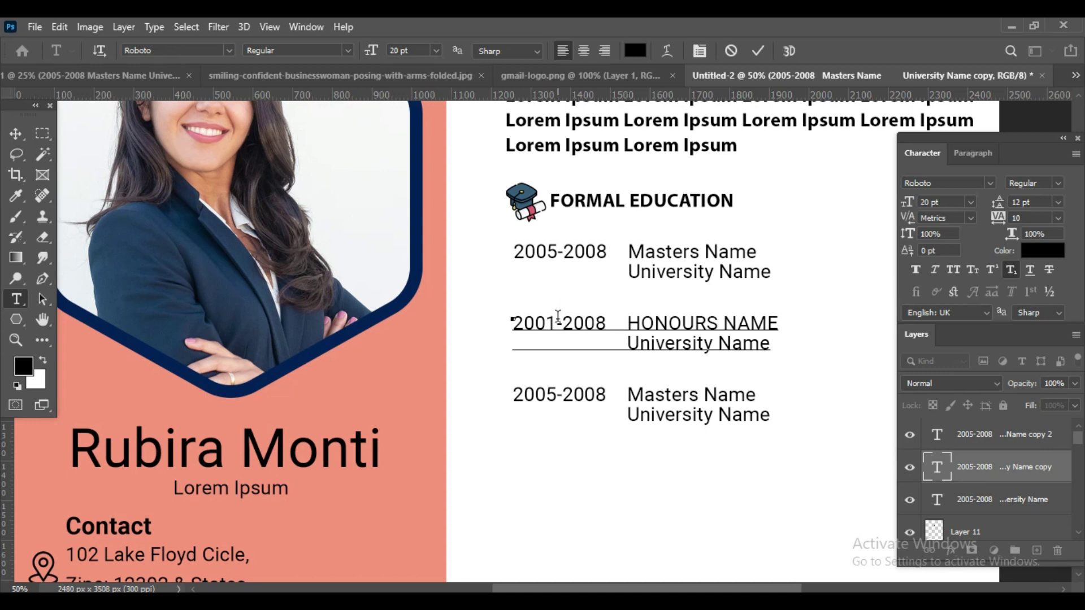
Change Masters to Degree in the third entry and commit the text.
{"action": "left_click", "coordinate": [632, 395]}
{"action": "key", "text": "shift+Right"}
{"action": "key", "text": "shift+Right"}
{"action": "key", "text": "shift+Right"}
{"action": "key", "text": "shift+Right"}
{"action": "key", "text": "shift+Right"}
{"action": "key", "text": "shift+Right"}
{"action": "type", "text": "Degree"}
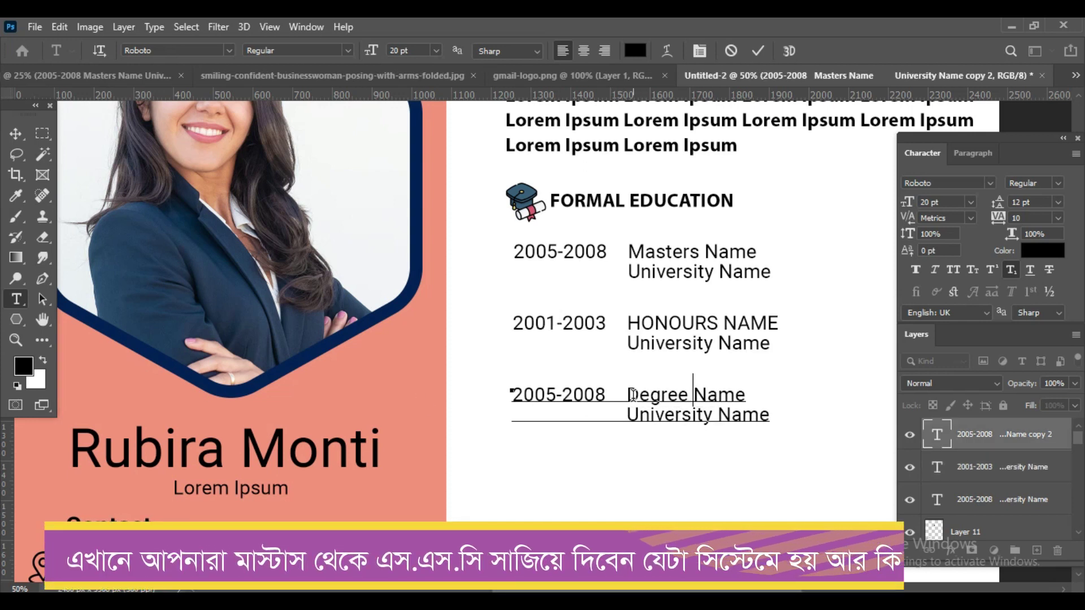
{"action": "key", "text": "ctrl+Return"}
{"action": "key", "text": "ctrl+Return"}
{"action": "key", "text": "v"}
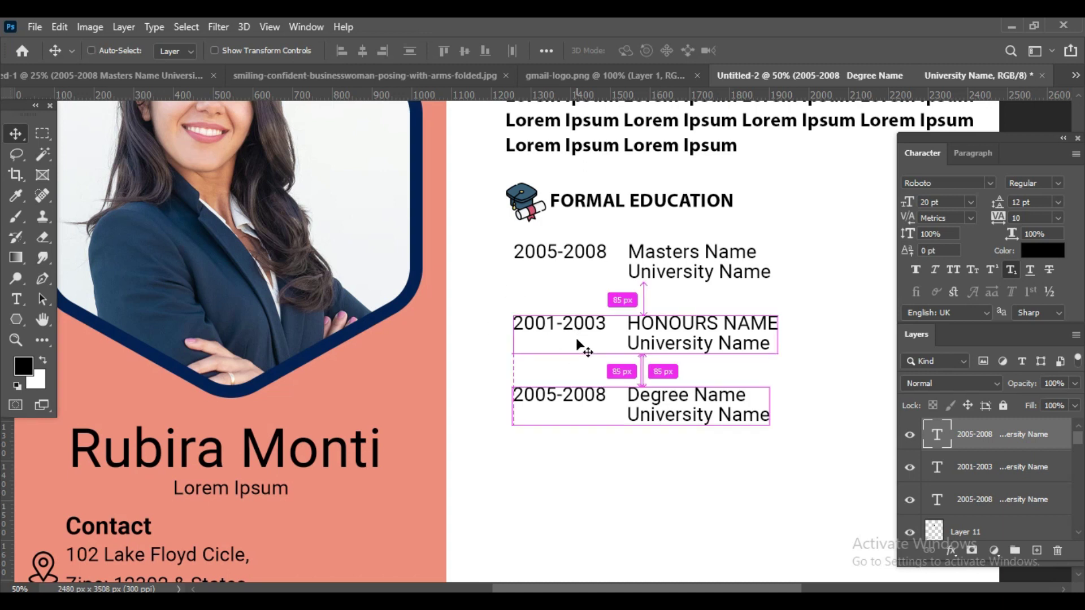
{"action": "key", "text": "ctrl+minus"}
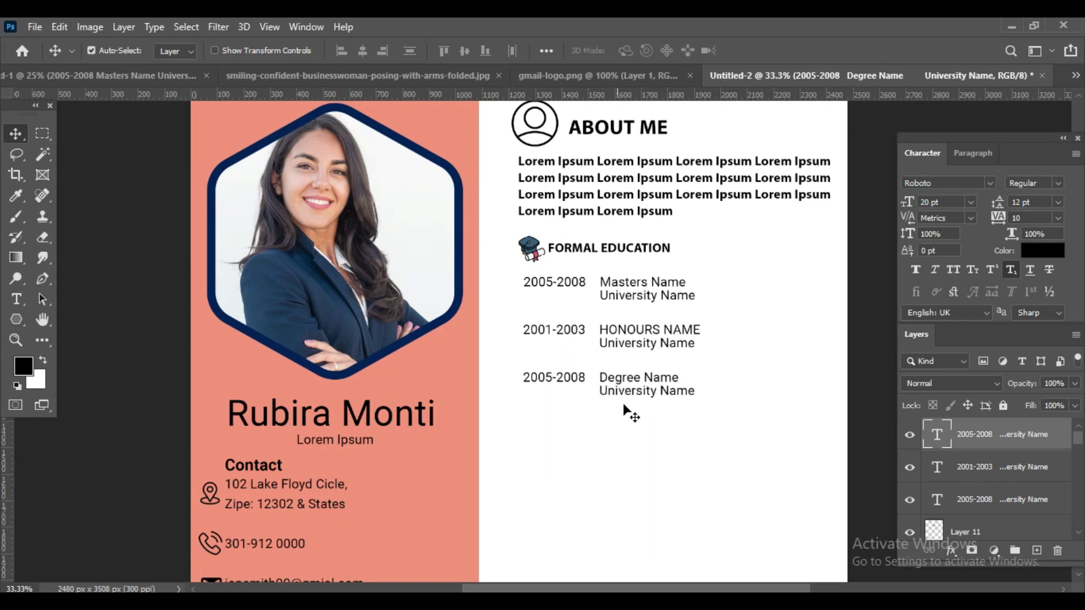
Place the businessman-with-briefcase icon, scaled down, just below the Degree Name entry.
{"action": "left_click_drag", "start_coordinate": [623, 451], "coordinate": [576, 370]}
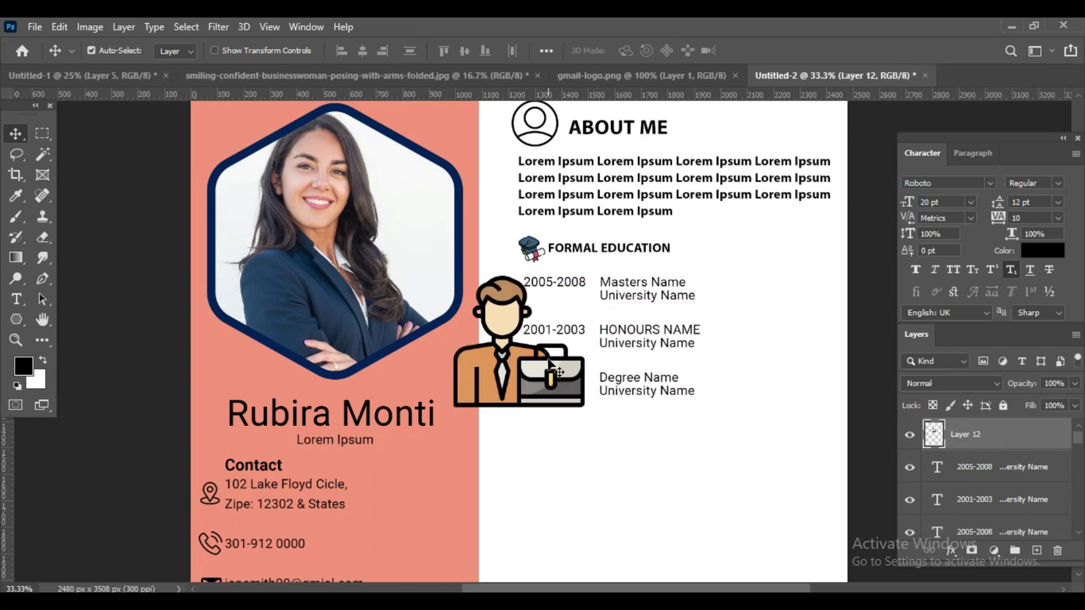
{"action": "key", "text": "ctrl+t"}
{"action": "mouse_move", "coordinate": [585, 276]}
{"action": "left_mouse_down"}
{"action": "mouse_move", "coordinate": [530, 320]}
{"action": "mouse_move", "coordinate": [511, 374]}
{"action": "left_mouse_up"}
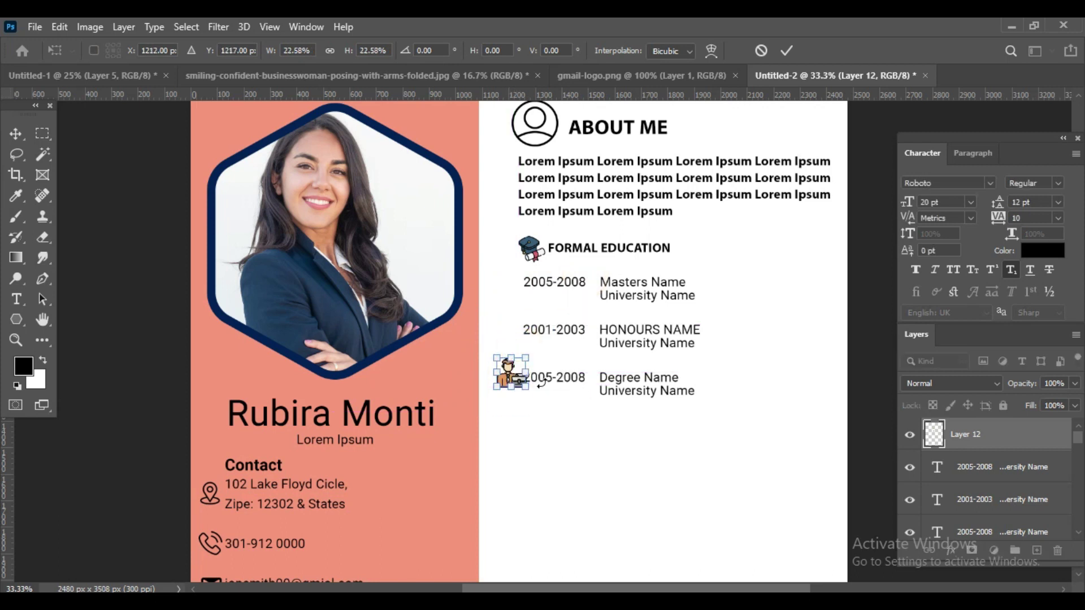
{"action": "left_click_drag", "start_coordinate": [516, 382], "coordinate": [531, 422]}
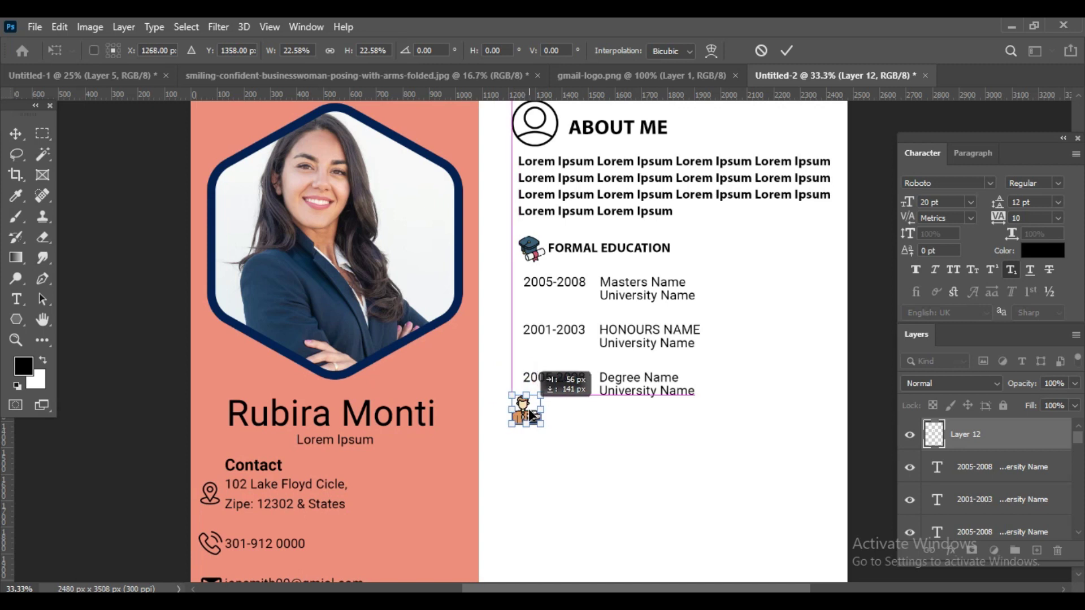
{"action": "key", "text": "Return"}
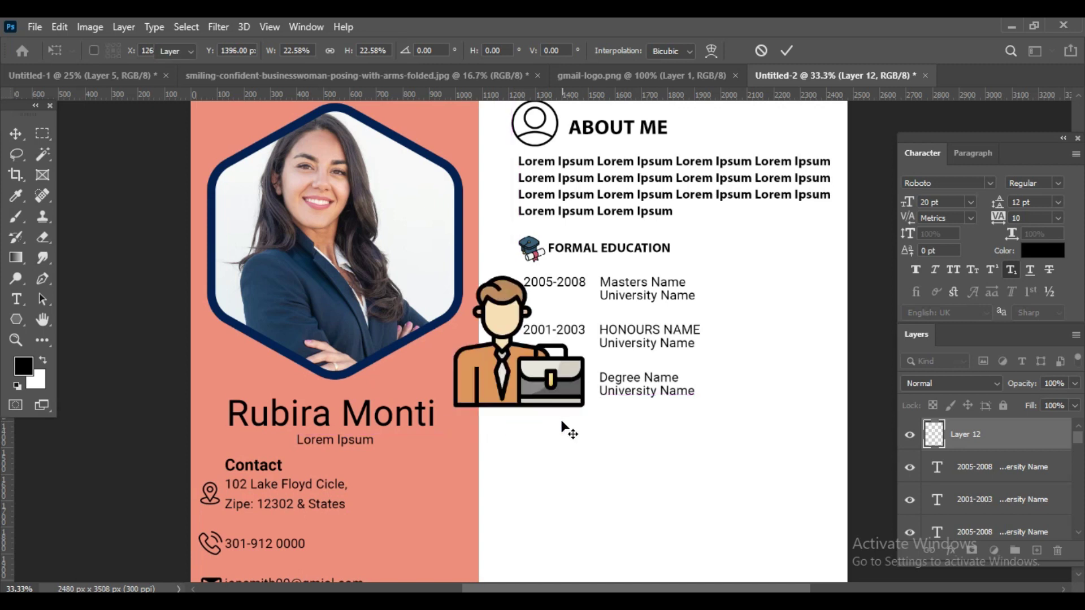
{"action": "left_click", "coordinate": [561, 423]}
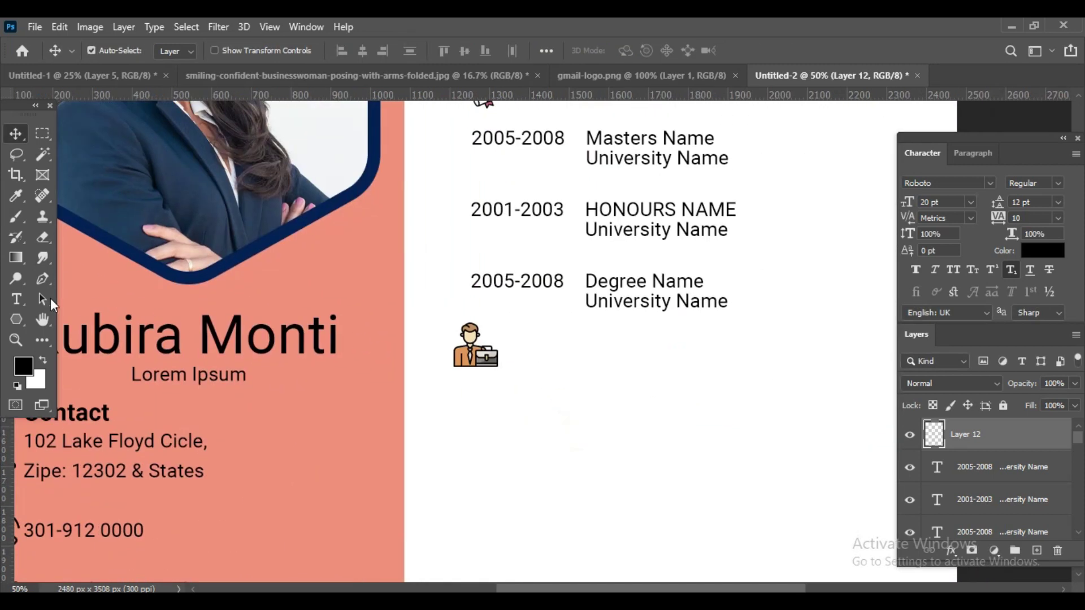
{"action": "key", "text": "ctrl+Tab"}
{"action": "left_click", "coordinate": [842, 74]}
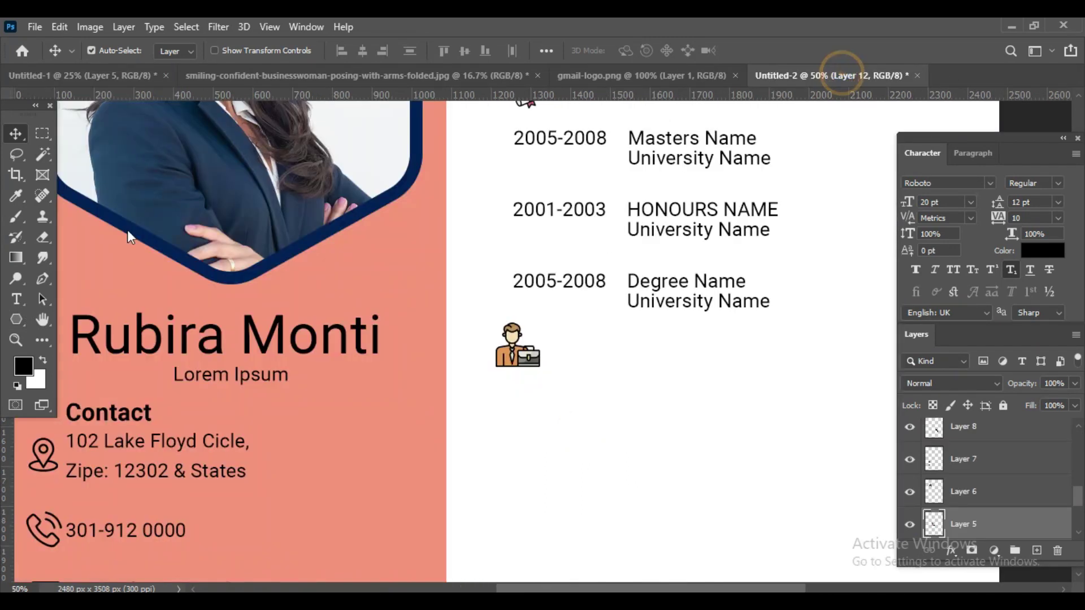
Add a bold 'Professional Experence' heading beside the businessman icon.
{"action": "left_click", "coordinate": [17, 298]}
{"action": "left_click", "coordinate": [528, 421]}
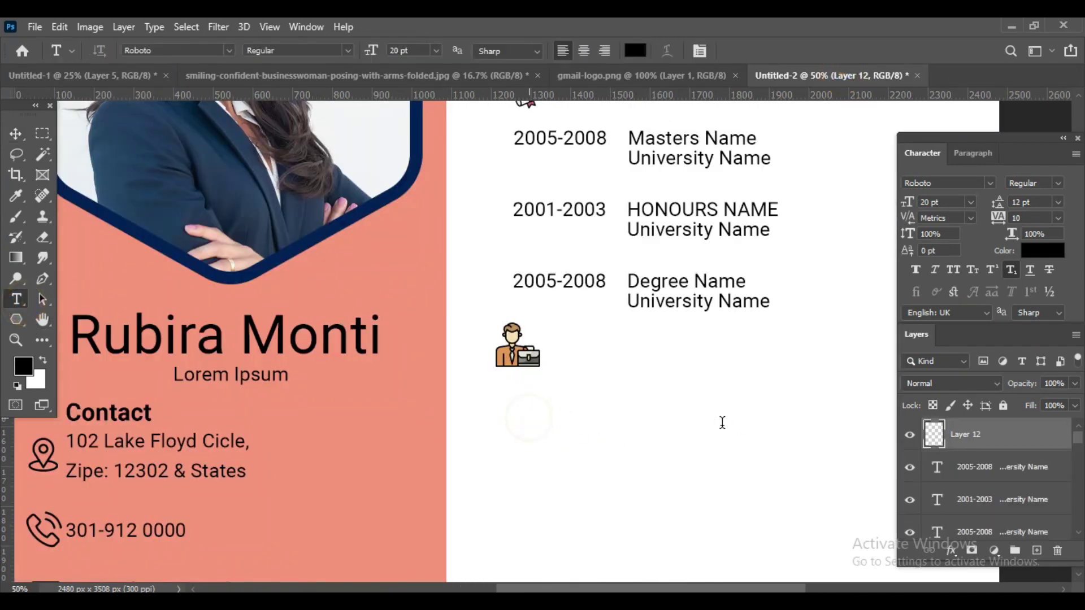
{"action": "type", "text": "Profes"}
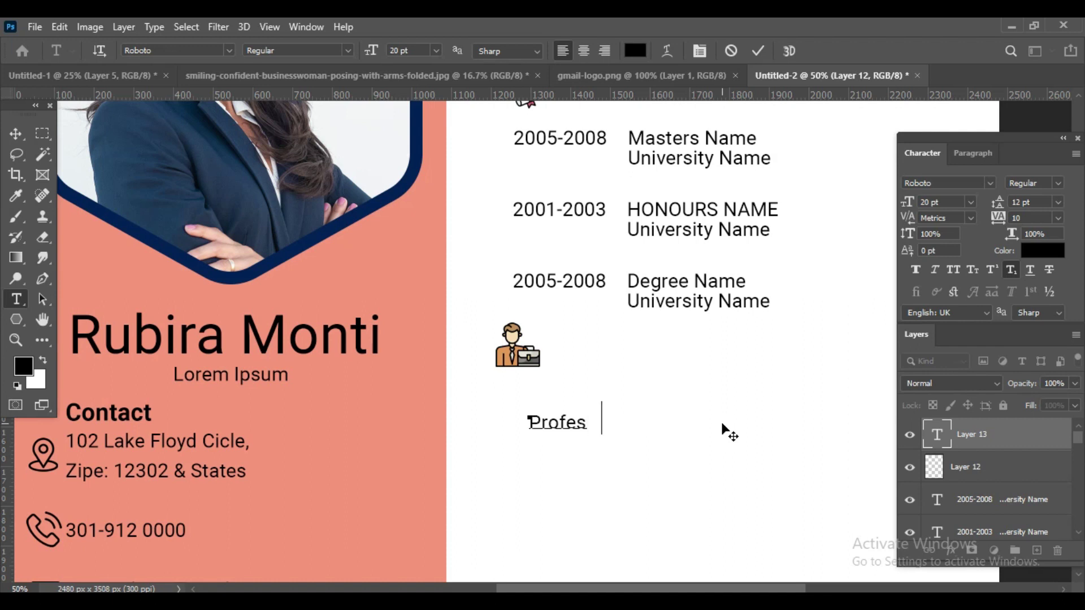
{"action": "type", "text": "sion al"}
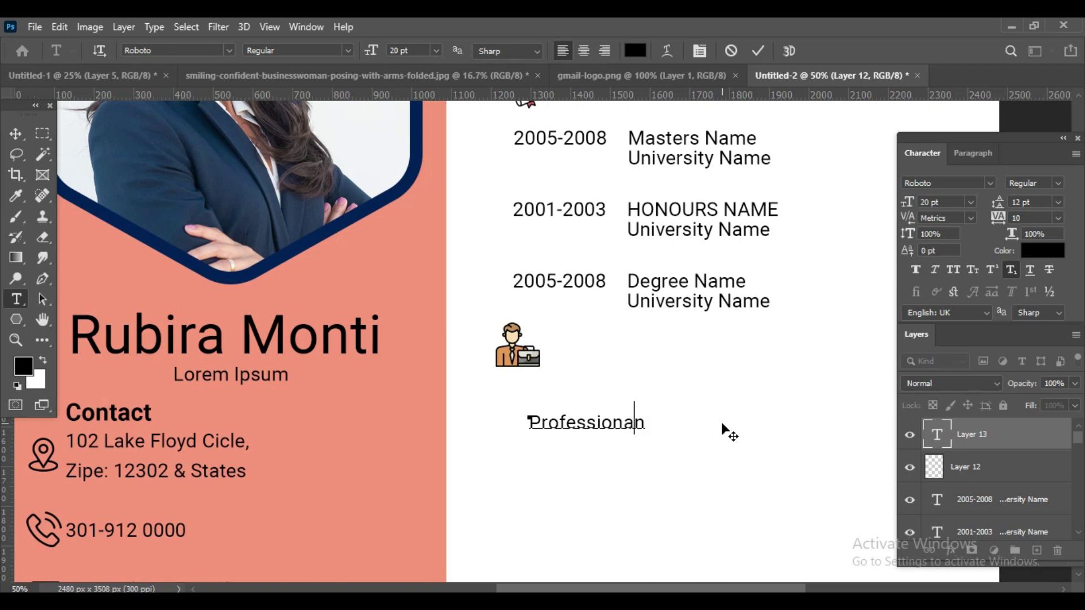
{"action": "type", "text": "Exp"}
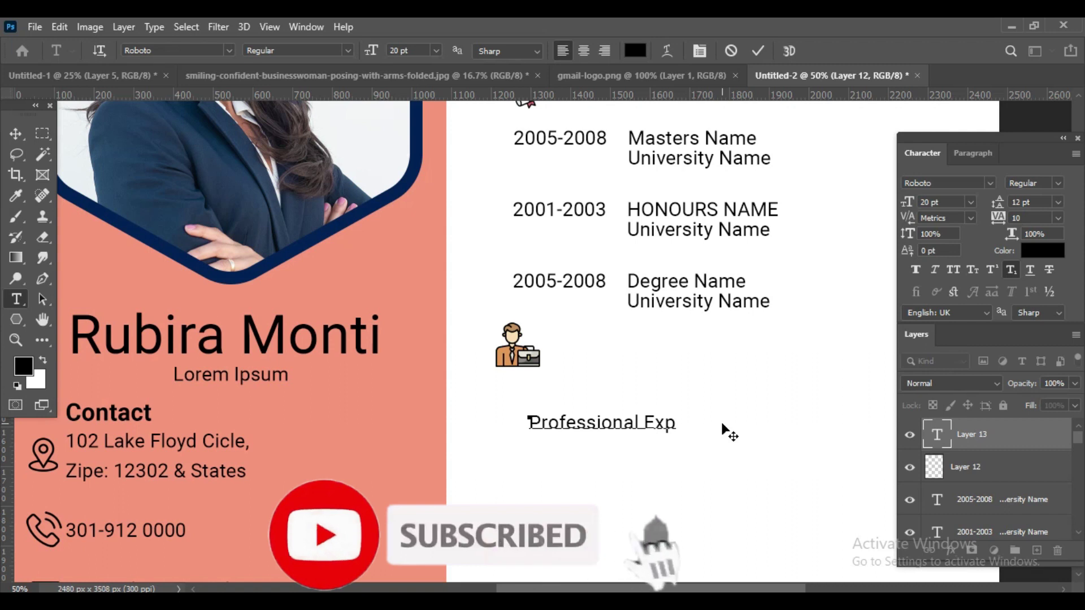
{"action": "type", "text": "e"}
{"action": "type", "text": "rence"}
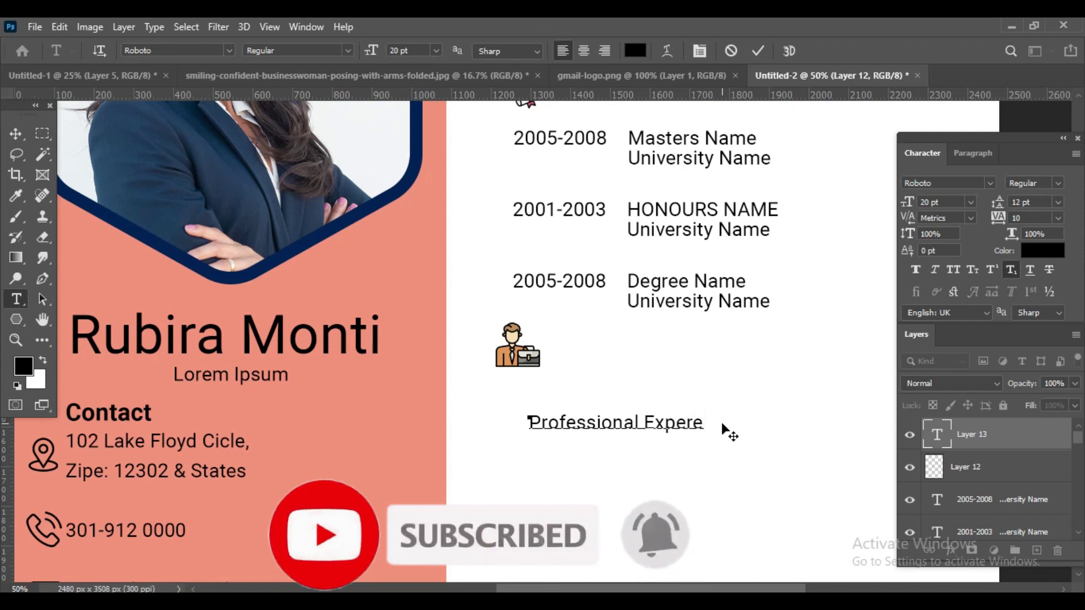
{"action": "left_click", "coordinate": [20, 134]}
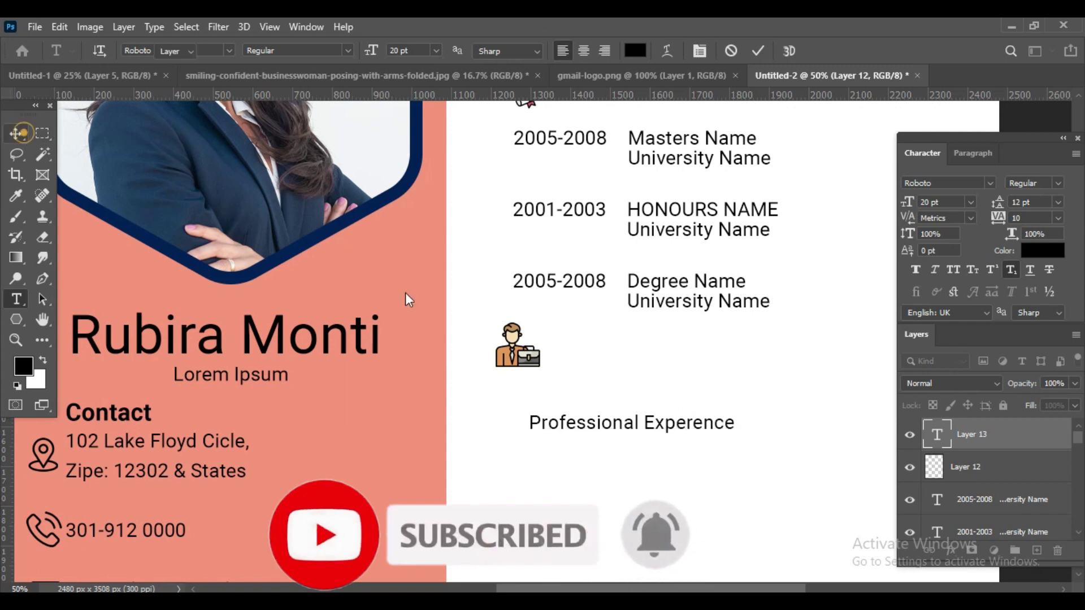
{"action": "left_click_drag", "start_coordinate": [630, 427], "coordinate": [646, 361]}
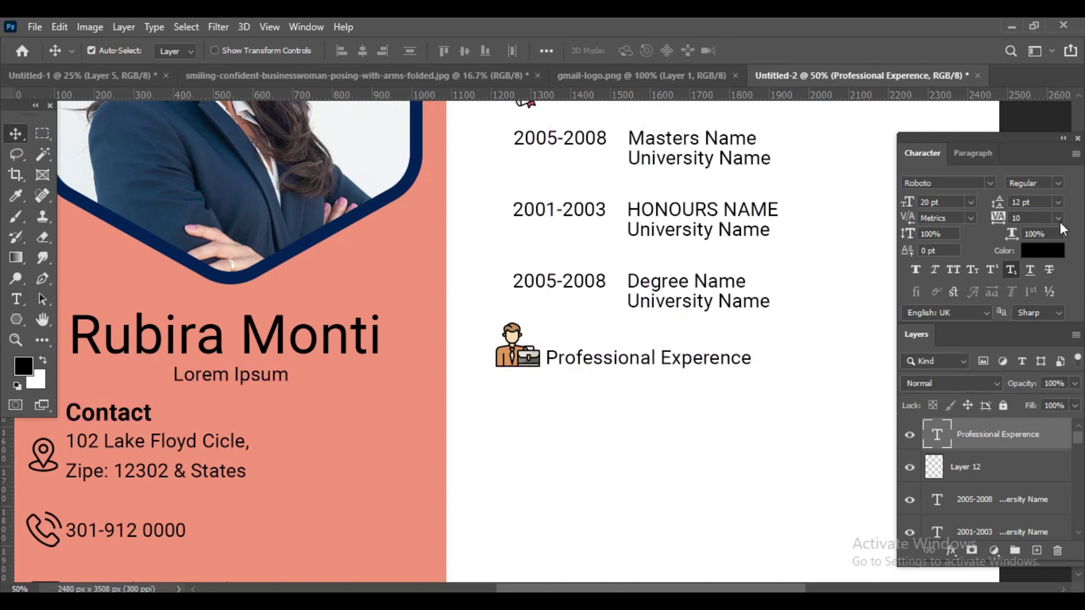
{"action": "left_click", "coordinate": [1057, 183]}
{"action": "left_click", "coordinate": [996, 299]}
{"action": "key", "text": "ctrl+Tab"}
Bring in the Job Title block, prefix it with 2011-2014, and place it under Professional Experence.
{"action": "scroll", "coordinate": [1021, 501], "scroll_direction": "down", "scroll_amount": 3}
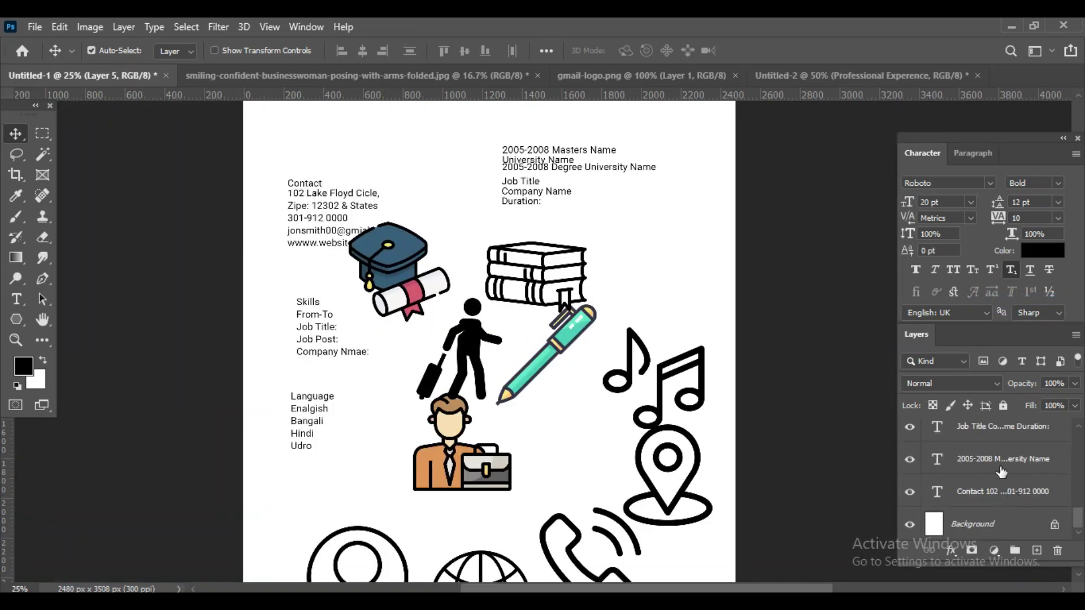
{"action": "mouse_move", "coordinate": [520, 200]}
{"action": "left_mouse_down"}
{"action": "mouse_move", "coordinate": [844, 82]}
{"action": "mouse_move", "coordinate": [626, 463]}
{"action": "left_mouse_up"}
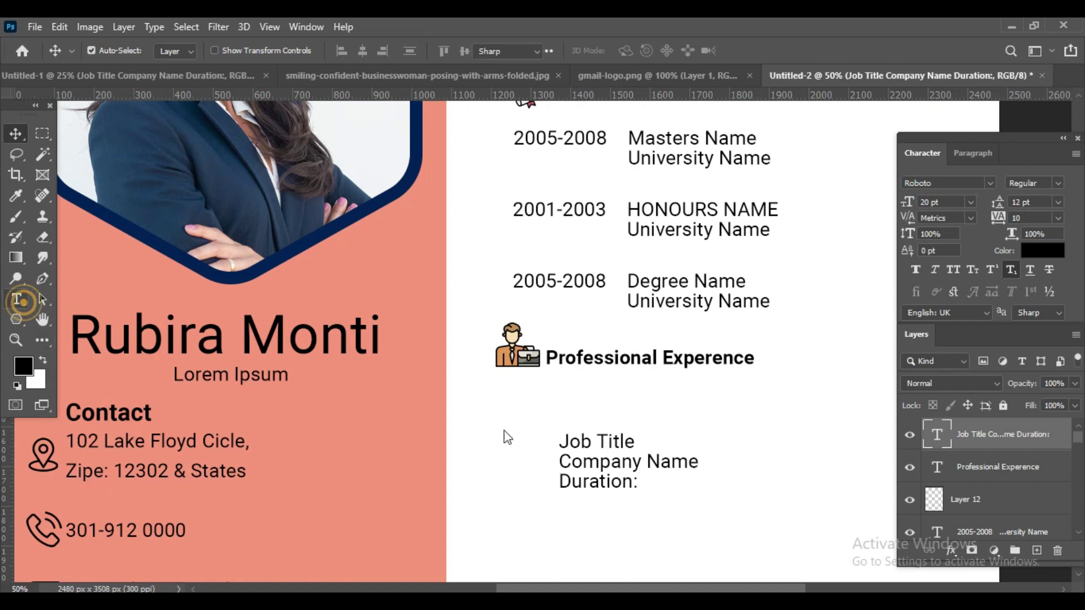
{"action": "left_click", "coordinate": [16, 298]}
{"action": "left_click", "coordinate": [561, 442]}
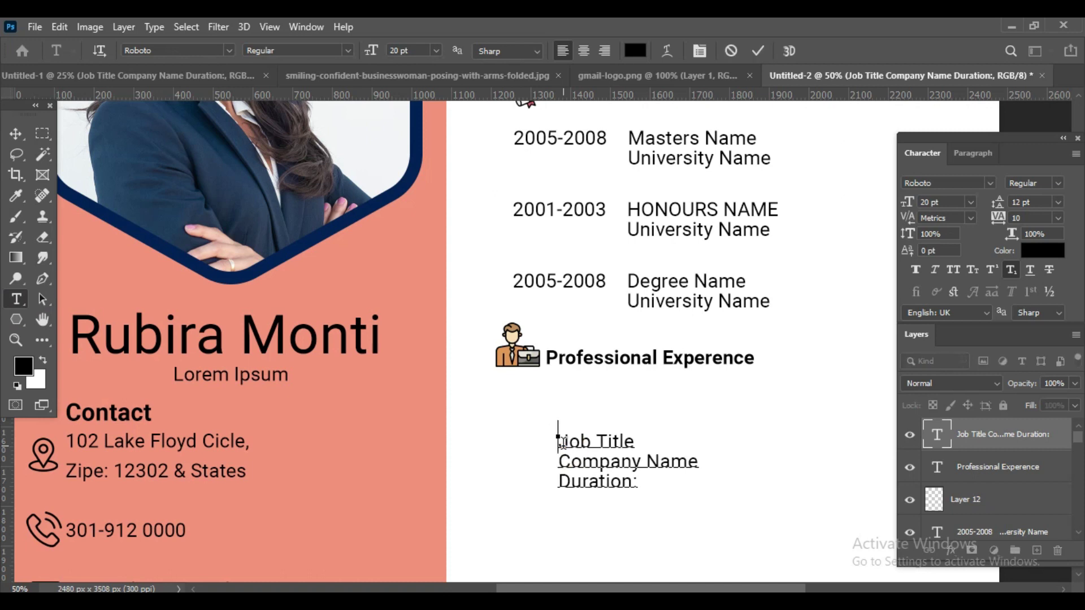
{"action": "type", "text": "2011-20"}
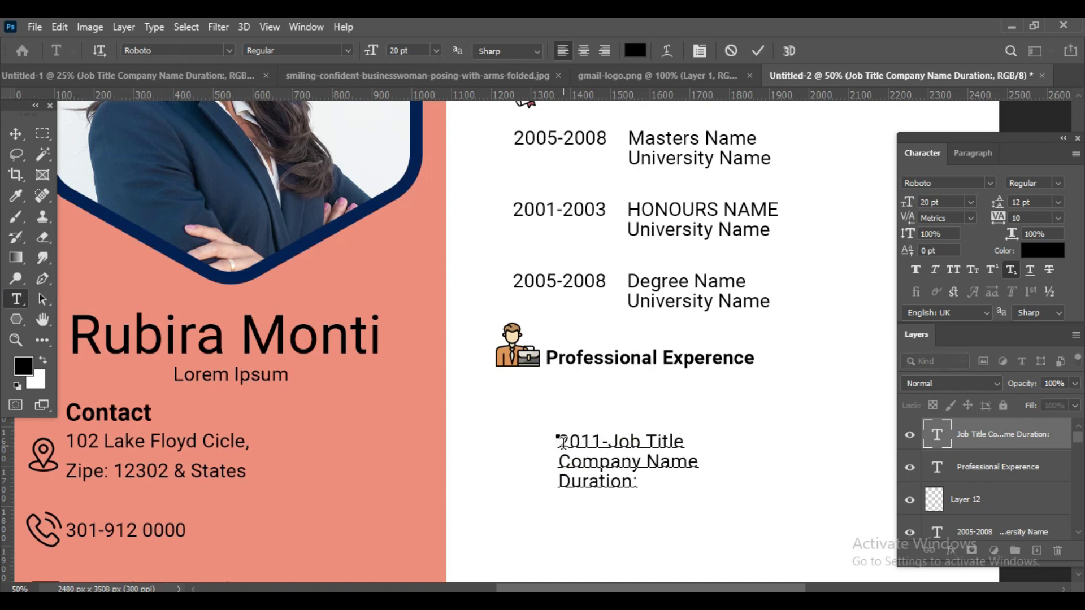
{"action": "type", "text": "14"}
{"action": "key", "text": "Left"}
{"action": "key", "text": "Left"}
{"action": "type", "text": "20"}
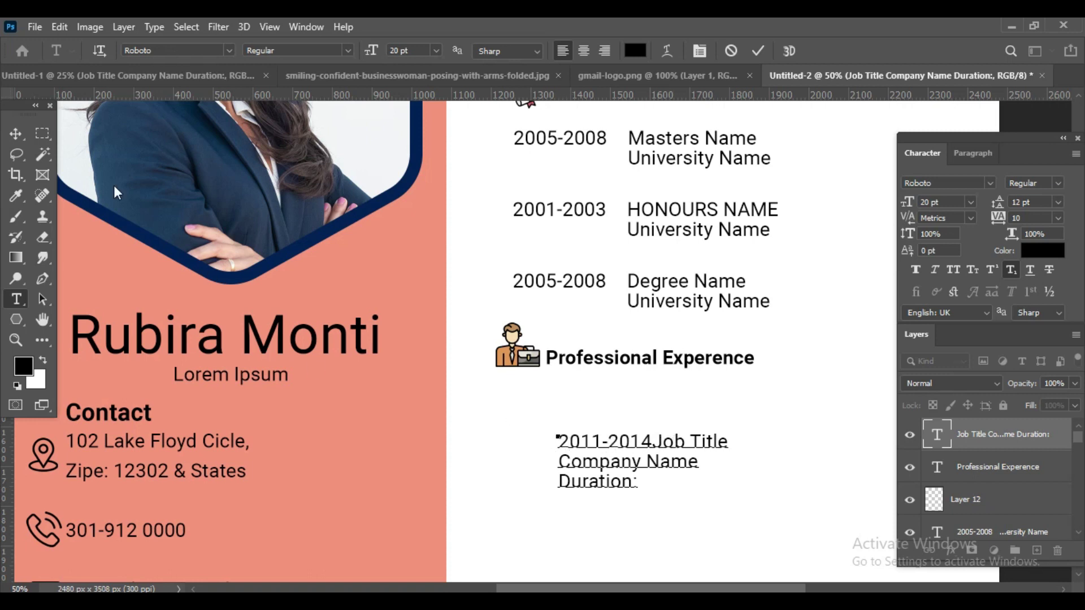
{"action": "left_click", "coordinate": [16, 133]}
{"action": "mouse_move", "coordinate": [615, 464]}
{"action": "left_mouse_down"}
{"action": "mouse_move", "coordinate": [603, 412]}
{"action": "mouse_move", "coordinate": [556, 414]}
{"action": "left_mouse_up"}
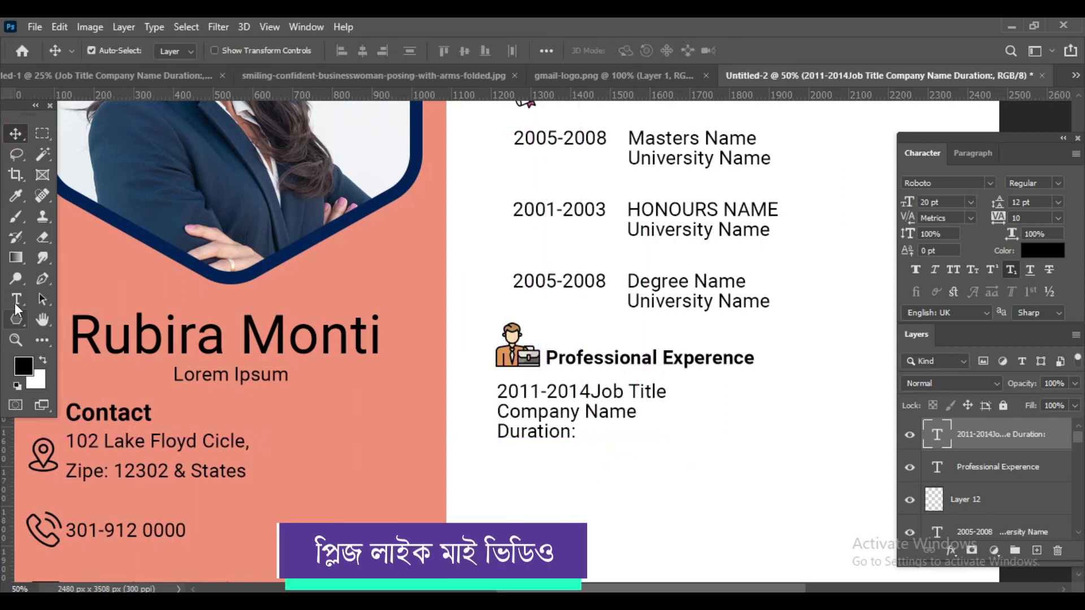
Insert spaces before Job Title and Duration so the job block's lines align.
{"action": "left_click", "coordinate": [16, 300]}
{"action": "left_click", "coordinate": [585, 400]}
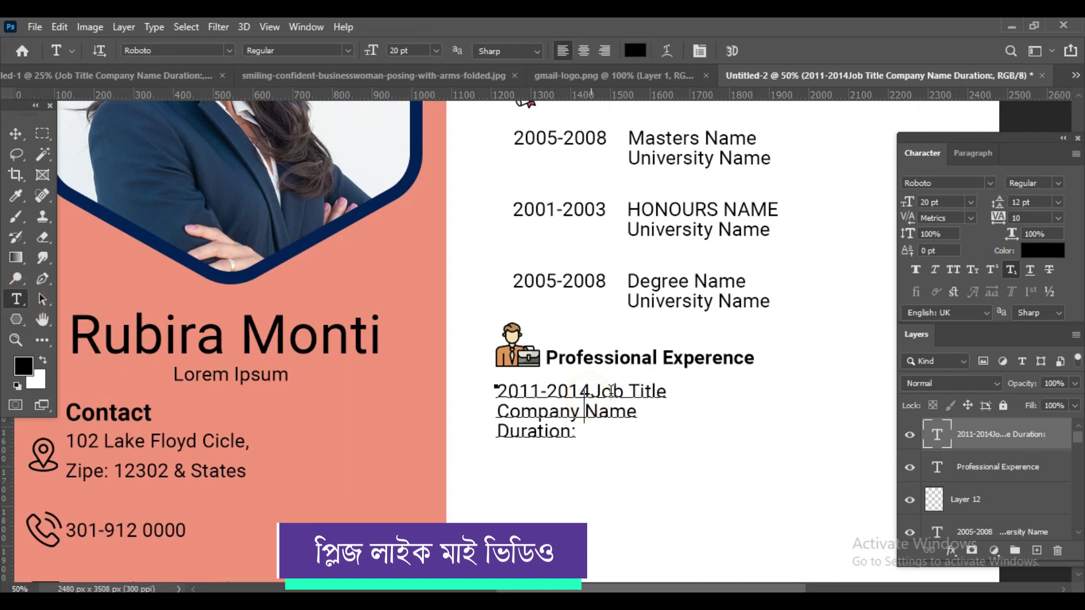
{"action": "left_click", "coordinate": [590, 391]}
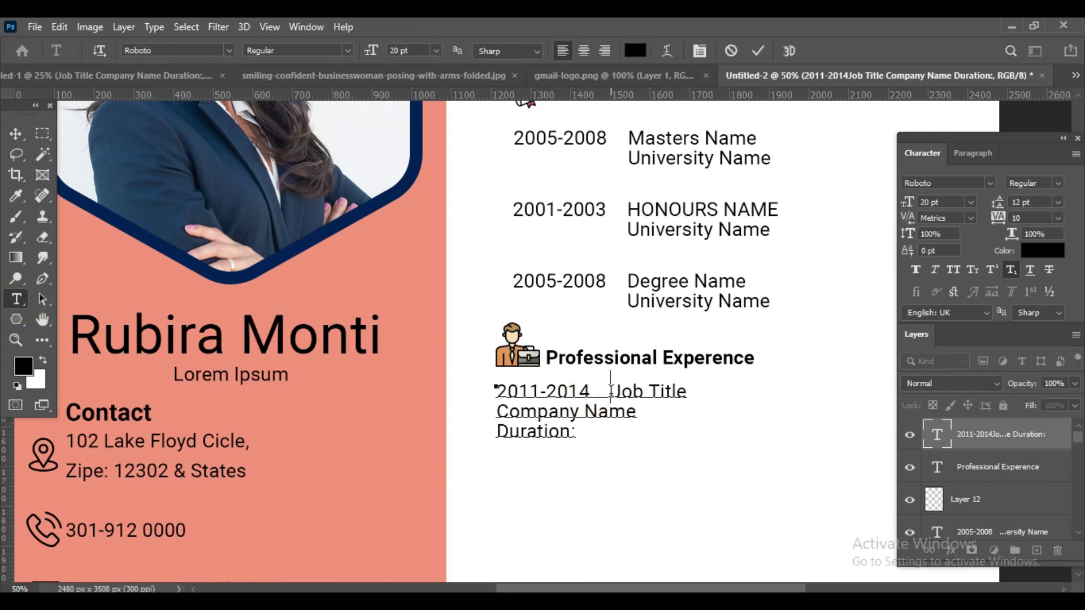
{"action": "left_click", "coordinate": [496, 430]}
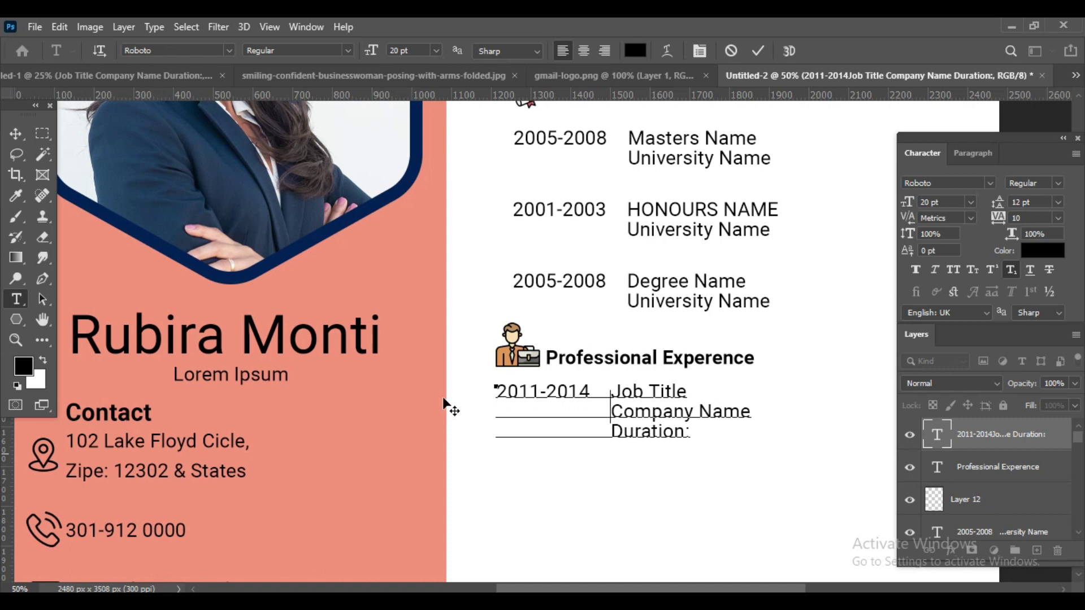
Duplicate the 2011-2014 job entry twice and stack the copies below the original.
{"action": "left_click", "coordinate": [17, 134]}
{"action": "key", "text": "ctrl+minus"}
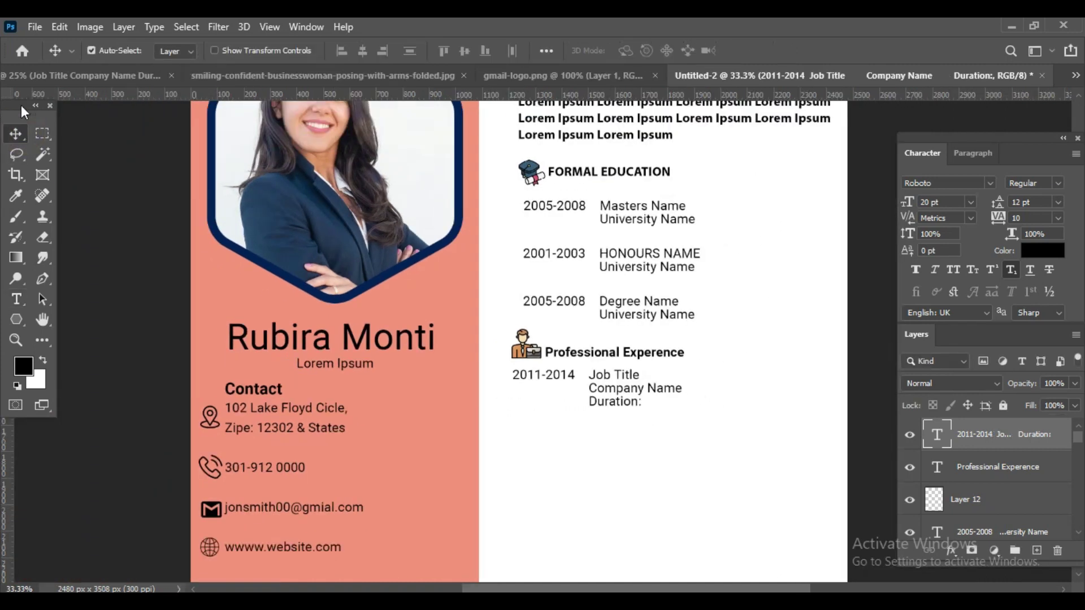
{"action": "left_click_drag", "start_coordinate": [633, 402], "coordinate": [621, 453]}
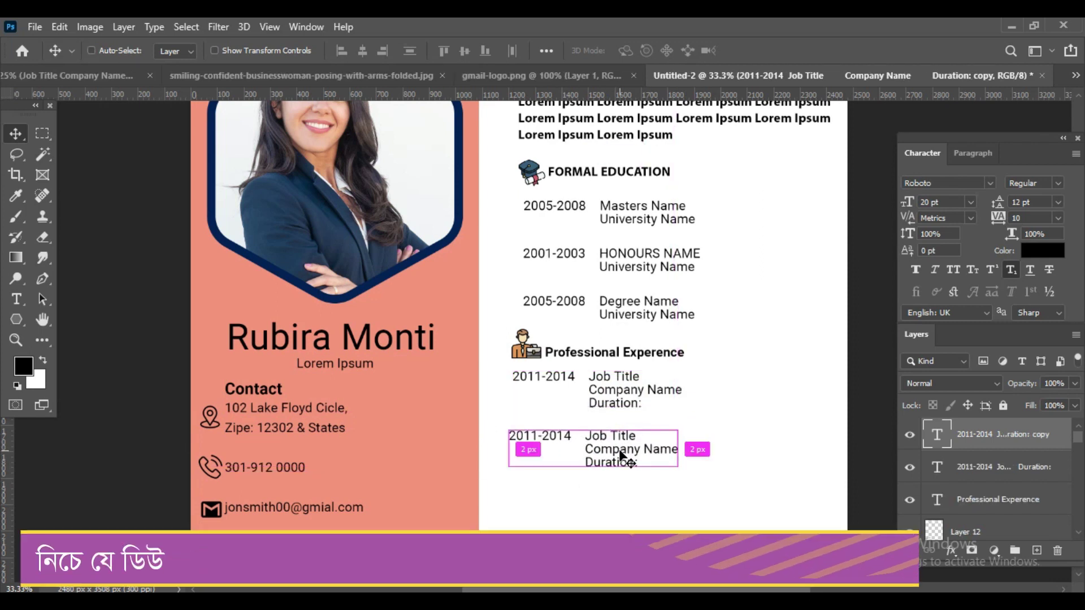
{"action": "key", "text": "ctrl+0"}
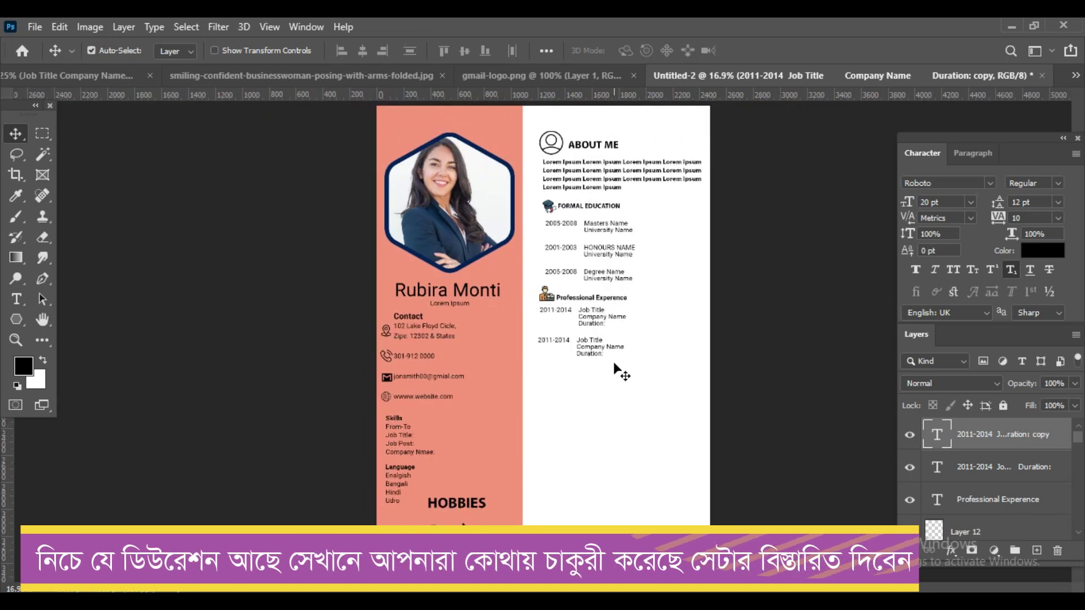
{"action": "left_click_drag", "start_coordinate": [590, 343], "coordinate": [600, 389]}
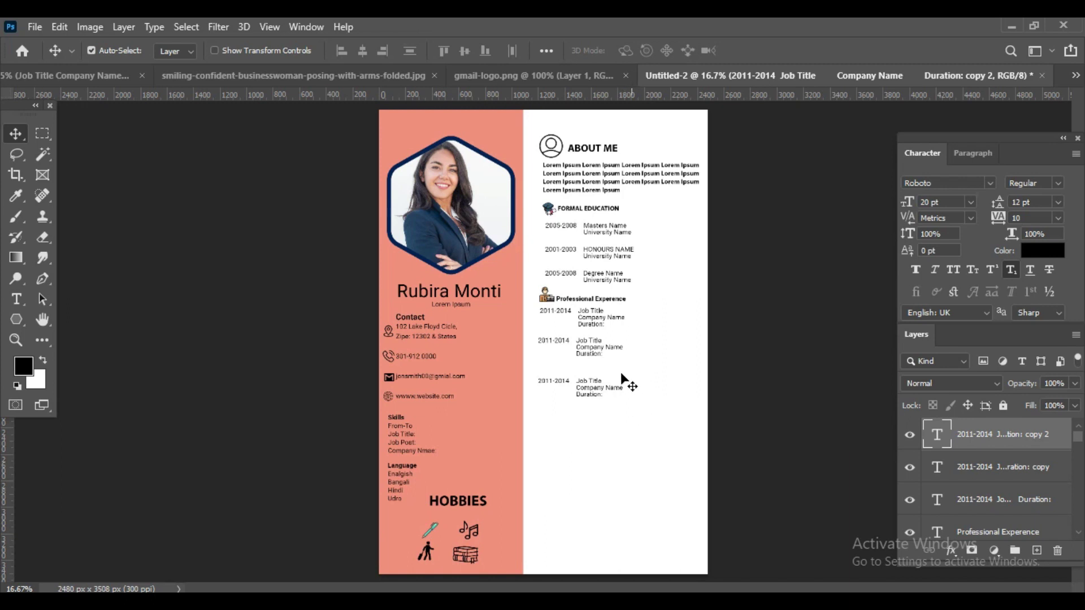
{"action": "scroll", "coordinate": [588, 292], "scroll_direction": "up", "scroll_amount": 2}
{"action": "left_click_drag", "start_coordinate": [578, 154], "coordinate": [615, 261]}
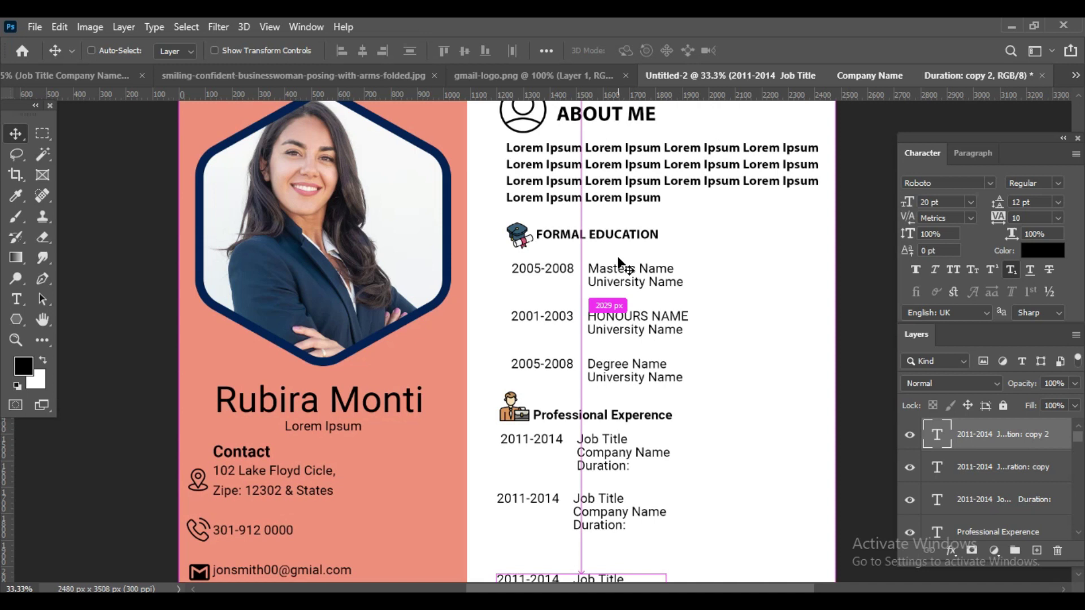
{"action": "scroll", "coordinate": [618, 261], "scroll_direction": "down", "scroll_amount": 2}
{"action": "key", "text": "ctrl"}
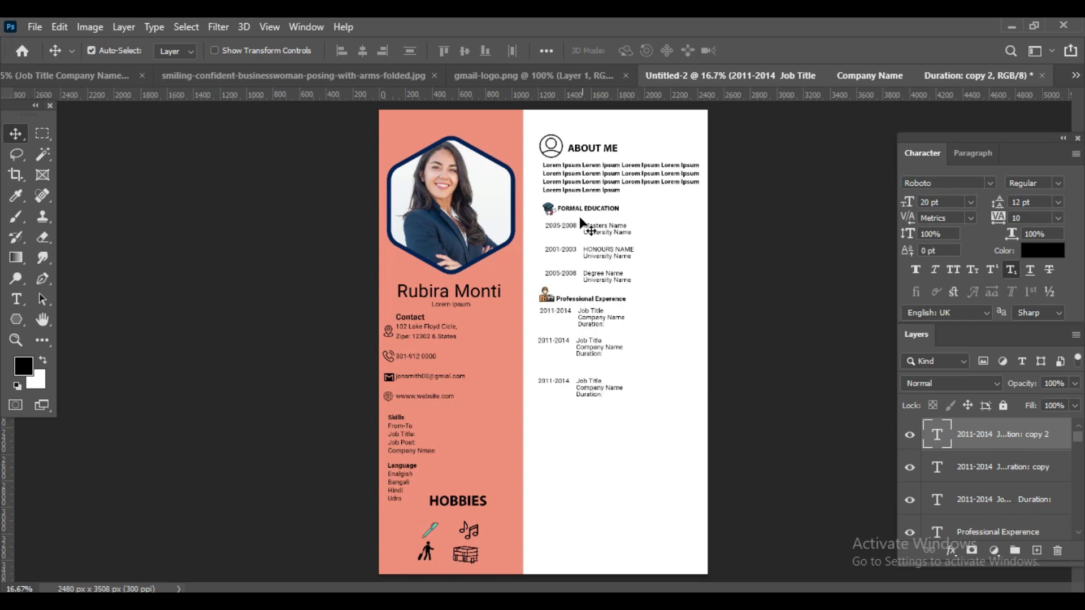
Select the three education entry layers and nudge them down.
{"action": "scroll", "coordinate": [1034, 481], "scroll_direction": "down", "scroll_amount": 10}
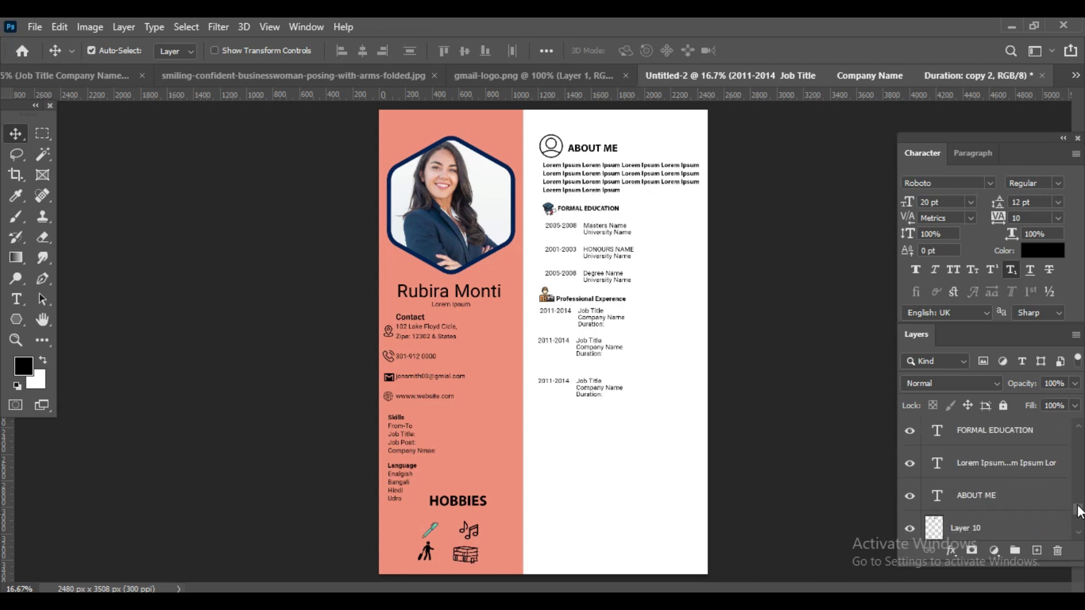
{"action": "left_click", "coordinate": [1017, 467]}
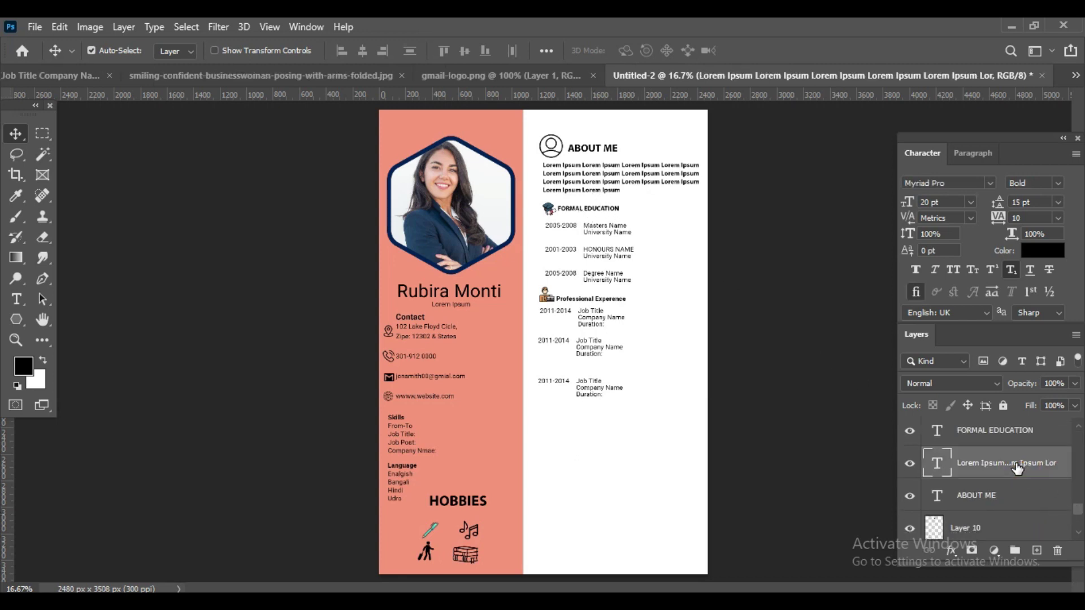
{"action": "scroll", "coordinate": [1026, 471], "scroll_direction": "up", "scroll_amount": 2}
{"action": "left_click", "coordinate": [1026, 471]}
{"action": "scroll", "coordinate": [1026, 471], "scroll_direction": "up", "scroll_amount": 2}
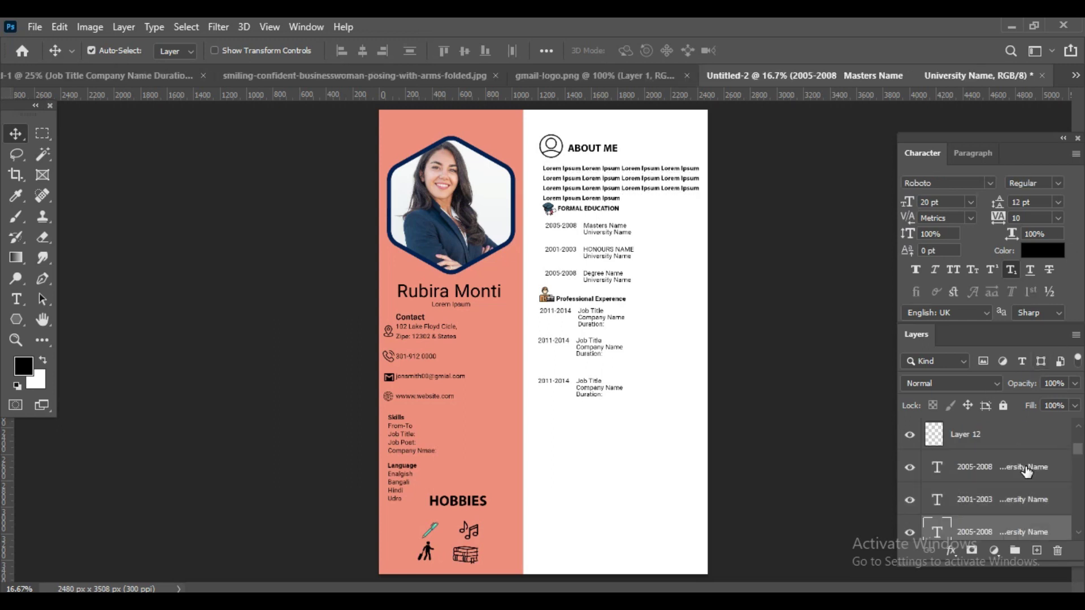
{"action": "left_click", "coordinate": [1018, 472], "text": "shift"}
{"action": "key", "text": "shift+Down"}
{"action": "key", "text": "shift+Down"}
{"action": "key", "text": "shift+Down"}
{"action": "key", "text": "shift+Down"}
{"action": "key", "text": "shift+Down"}
{"action": "key", "text": "shift+Down"}
{"action": "key", "text": "shift+Down"}
{"action": "key", "text": "shift+Down"}
{"action": "key", "text": "shift+Down"}
{"action": "key", "text": "shift+Down"}
{"action": "key", "text": "shift+Down"}
{"action": "key", "text": "shift+Down"}
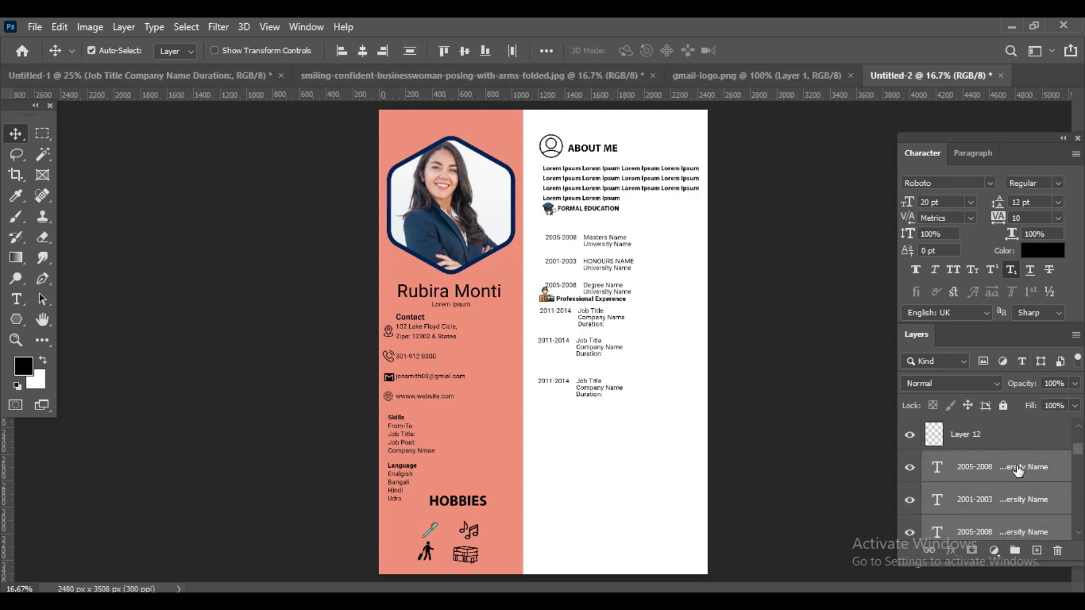
Nudge the FORMAL EDUCATION heading down to match the entries.
{"action": "scroll", "coordinate": [1017, 470], "scroll_direction": "down", "scroll_amount": 2}
{"action": "scroll", "coordinate": [1008, 501], "scroll_direction": "down", "scroll_amount": 1}
{"action": "scroll", "coordinate": [1004, 507], "scroll_direction": "down", "scroll_amount": 2}
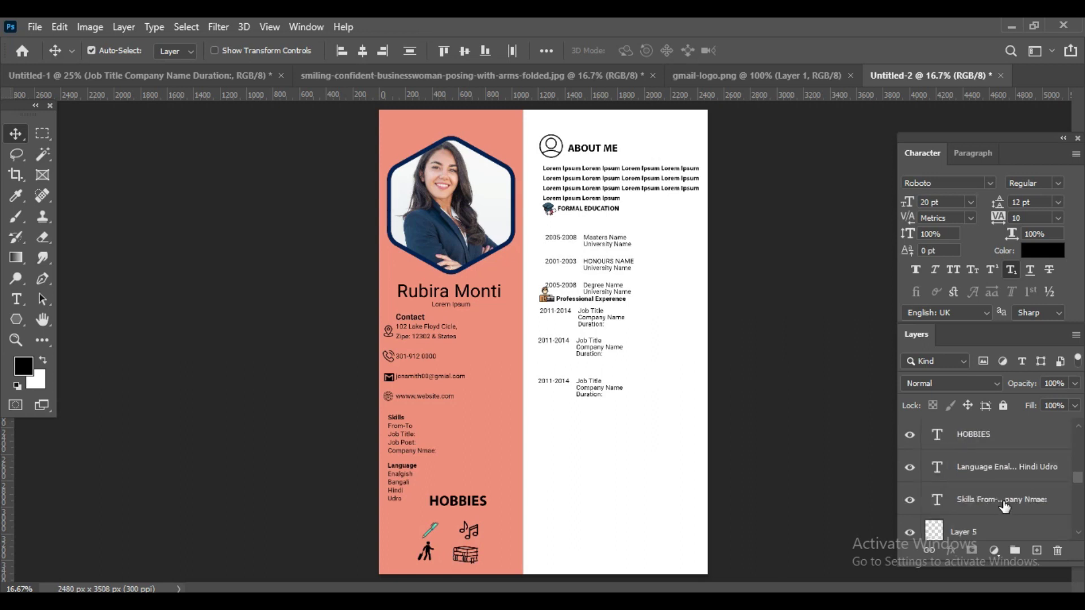
{"action": "scroll", "coordinate": [1007, 495], "scroll_direction": "down", "scroll_amount": 3}
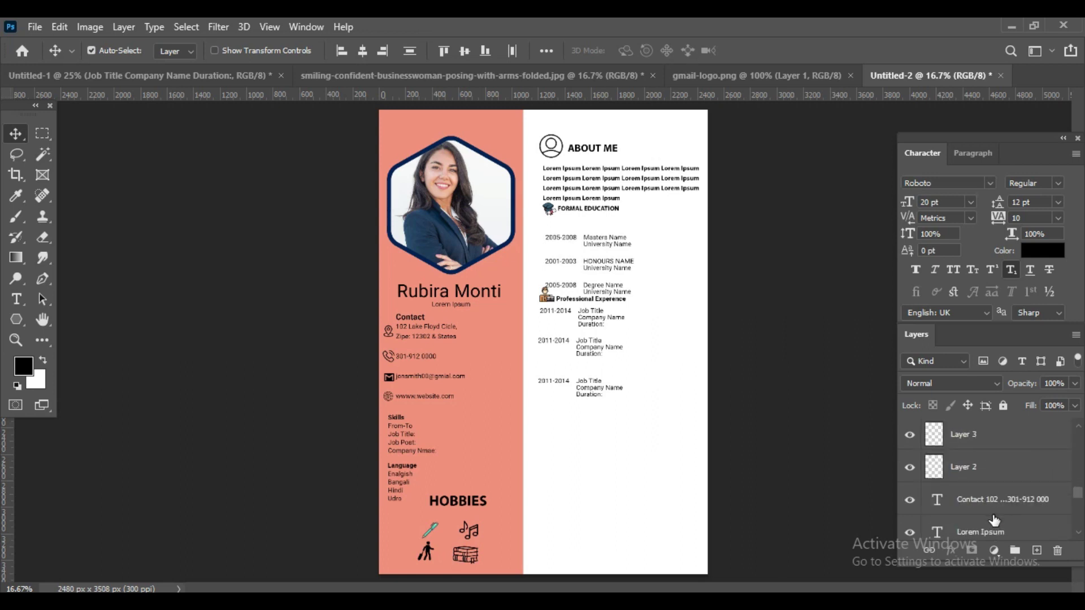
{"action": "scroll", "coordinate": [990, 528], "scroll_direction": "down", "scroll_amount": 3}
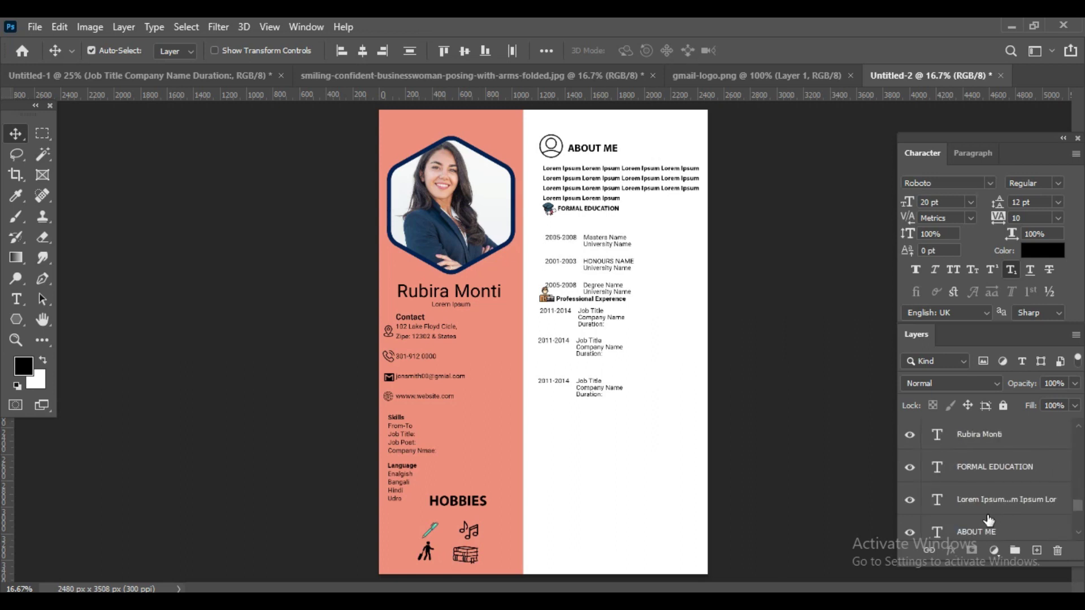
{"action": "scroll", "coordinate": [993, 497], "scroll_direction": "down", "scroll_amount": 1}
{"action": "scroll", "coordinate": [983, 477], "scroll_direction": "up", "scroll_amount": 1}
{"action": "left_click", "coordinate": [994, 474]}
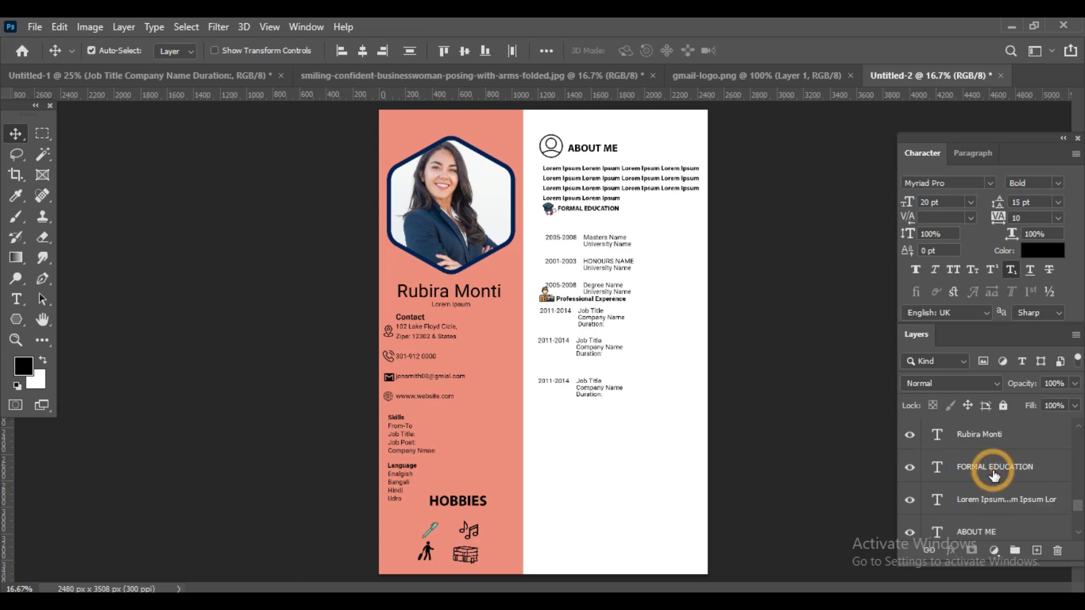
{"action": "key", "text": "shift+Down"}
{"action": "key", "text": "shift+Down"}
{"action": "key", "text": "shift+Down"}
{"action": "key", "text": "shift+Down"}
{"action": "key", "text": "shift+Down"}
{"action": "key", "text": "shift+Down"}
{"action": "key", "text": "shift+Down"}
Move the graduation-cap icon down beside FORMAL EDUCATION and zoom out to the whole page.
{"action": "scroll", "coordinate": [994, 474], "scroll_direction": "up", "scroll_amount": 2}
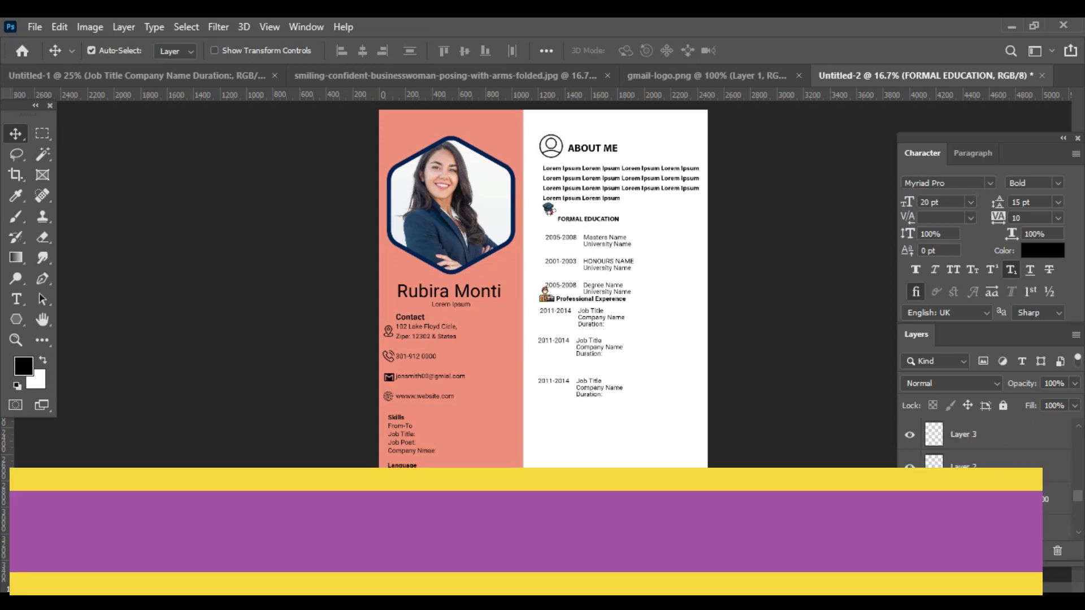
{"action": "left_click_drag", "start_coordinate": [548, 209], "coordinate": [548, 219]}
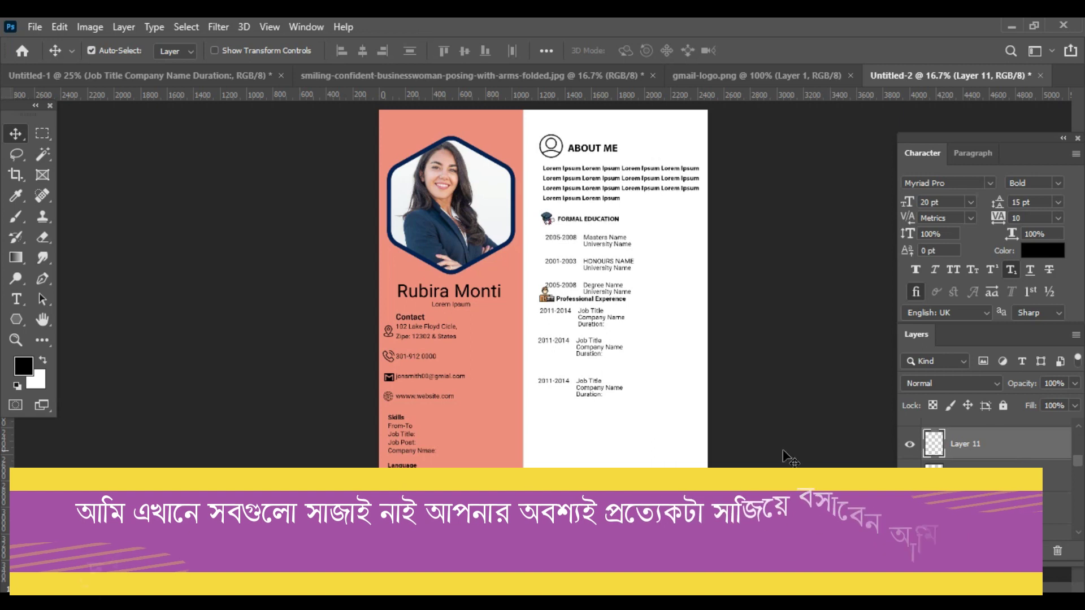
{"action": "scroll", "coordinate": [610, 358], "scroll_direction": "up", "scroll_amount": 1}
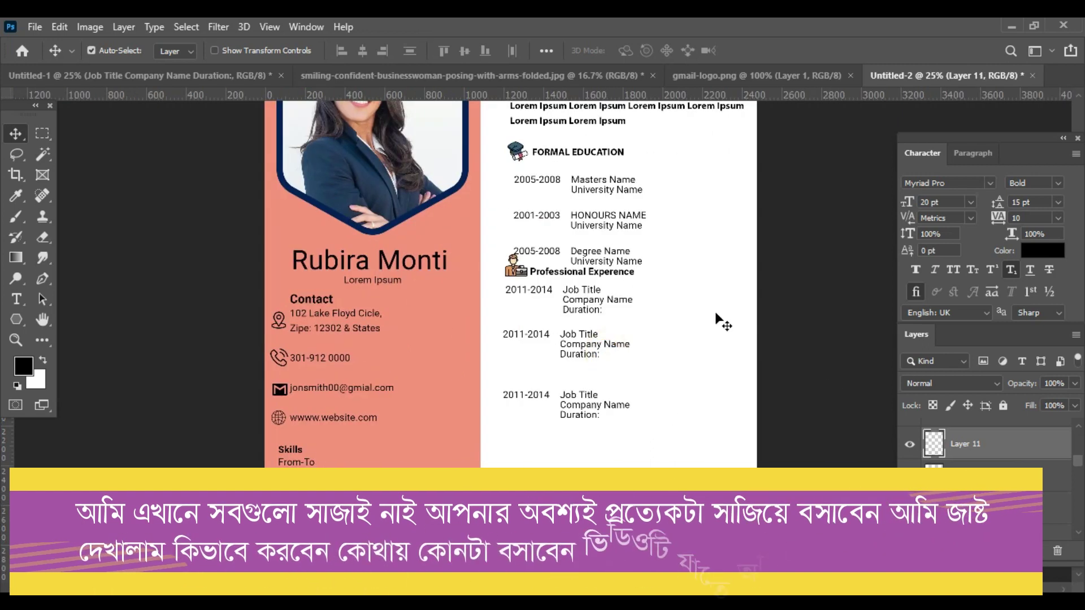
{"action": "scroll", "coordinate": [999, 460], "scroll_direction": "down", "scroll_amount": 2}
{"action": "key", "text": "ctrl+minus"}
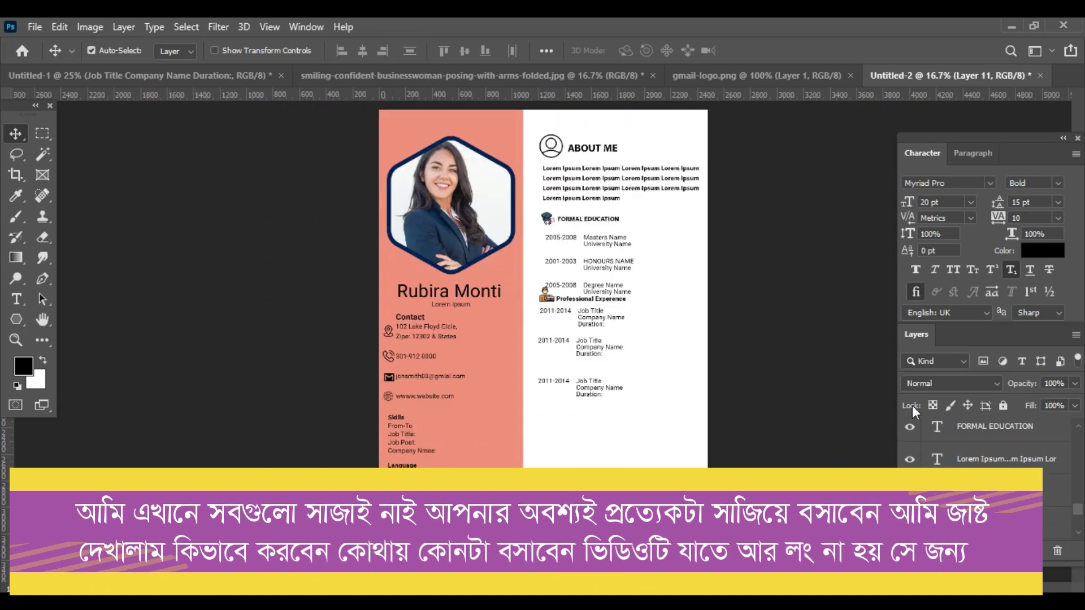
{"action": "scroll", "coordinate": [994, 443], "scroll_direction": "up", "scroll_amount": 1}
{"action": "scroll", "coordinate": [994, 443], "scroll_direction": "down", "scroll_amount": 1}
{"action": "scroll", "coordinate": [1078, 503], "scroll_direction": "up", "scroll_amount": 1}
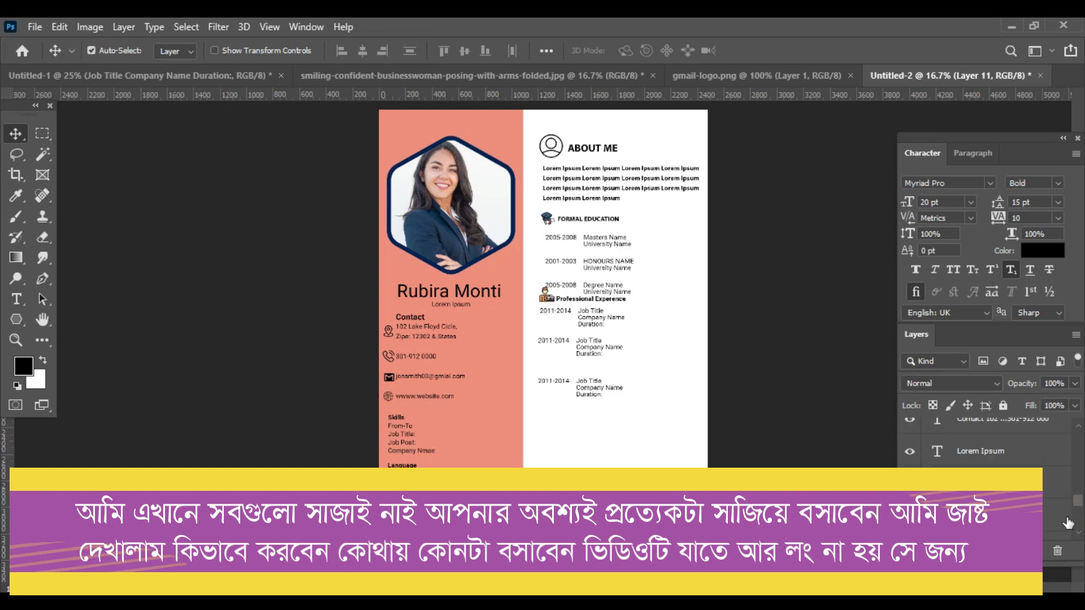
{"action": "scroll", "coordinate": [1078, 509], "scroll_direction": "down", "scroll_amount": 3}
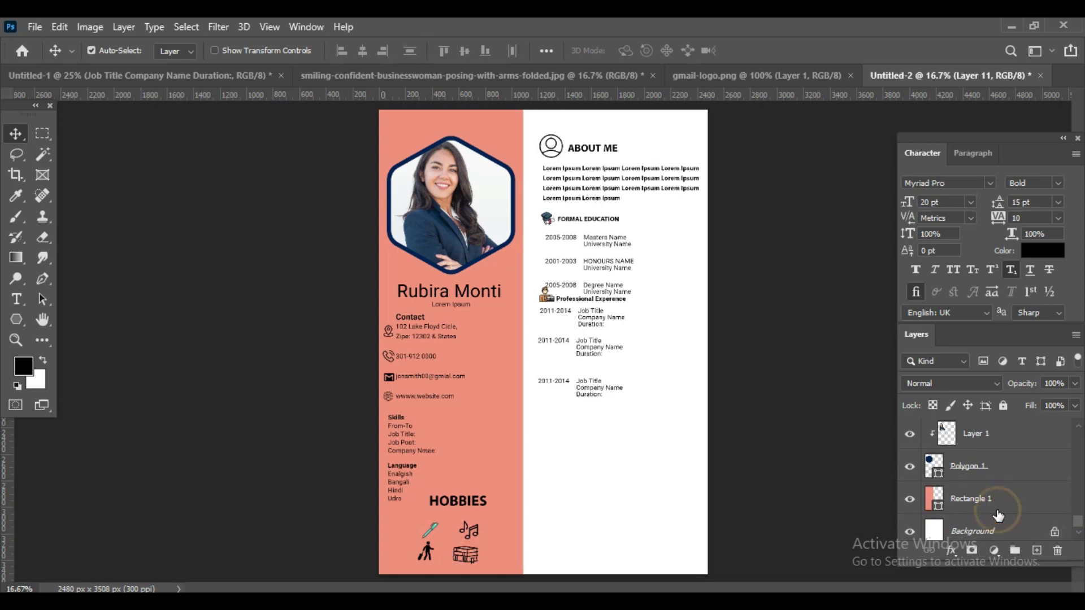
{"action": "key", "text": "ctrl+t"}
Shorten the salmon sidebar rectangle to about 3049 px so its top starts mid-photo.
{"action": "left_click", "coordinate": [451, 113]}
{"action": "mouse_move", "coordinate": [451, 110]}
{"action": "left_mouse_down"}
{"action": "mouse_move", "coordinate": [468, 251]}
{"action": "mouse_move", "coordinate": [476, 220]}
{"action": "left_mouse_up"}
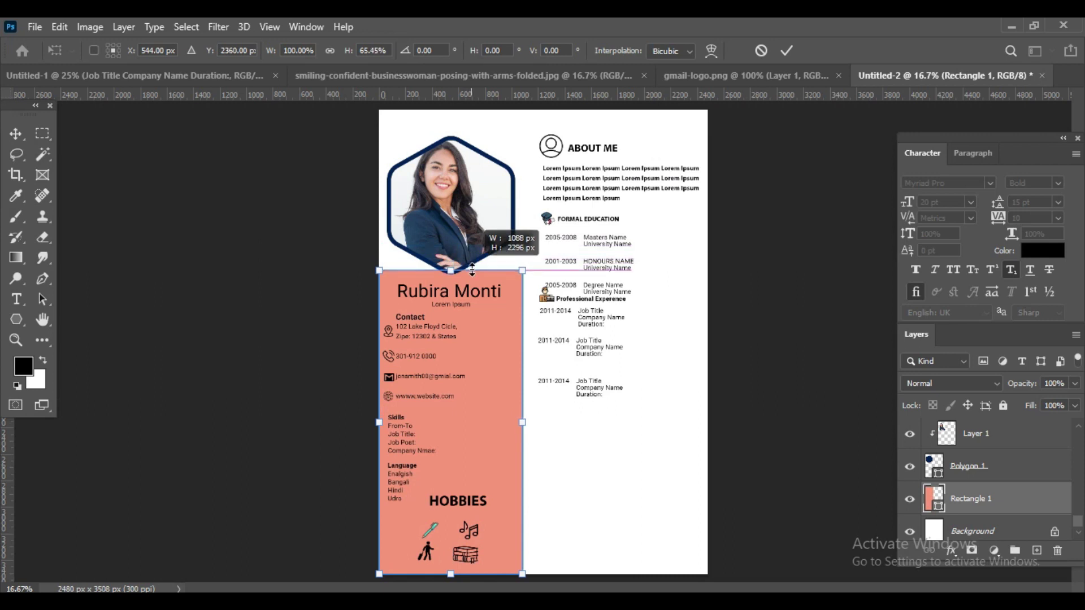
{"action": "left_click_drag", "start_coordinate": [476, 221], "coordinate": [480, 170]}
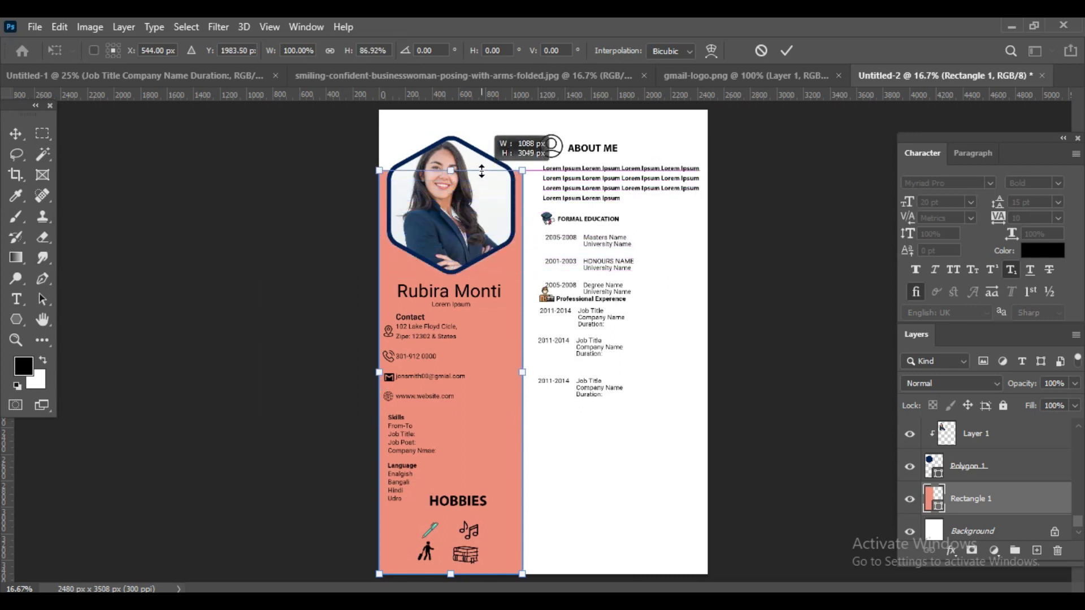
{"action": "key", "text": "Return"}
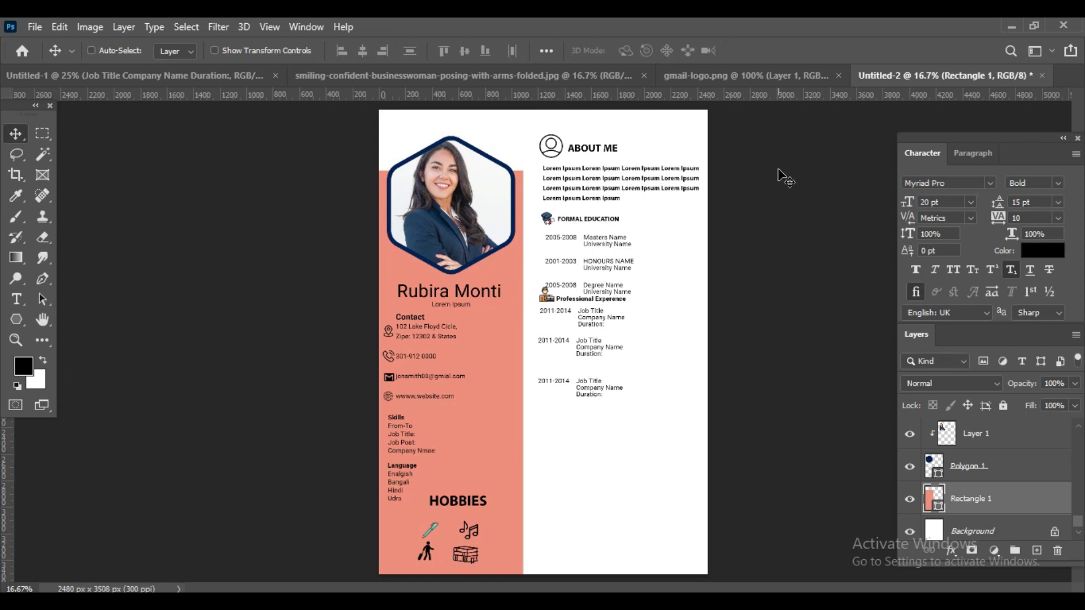
{"action": "key", "text": "ctrl+minus"}
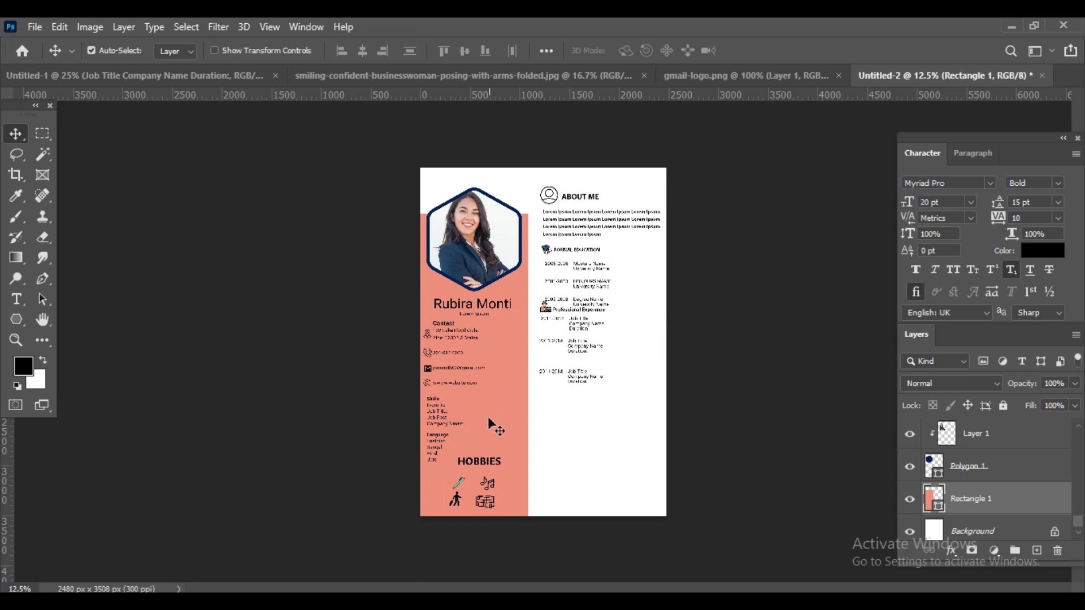
Add a dotted fill-in line after the Skills field.
{"action": "scroll", "coordinate": [488, 420], "scroll_direction": "up", "scroll_amount": 1}
{"action": "scroll", "coordinate": [488, 421], "scroll_direction": "up", "scroll_amount": 1}
{"action": "scroll", "coordinate": [430, 384], "scroll_direction": "down", "scroll_amount": 1}
{"action": "scroll", "coordinate": [420, 367], "scroll_direction": "down", "scroll_amount": 2}
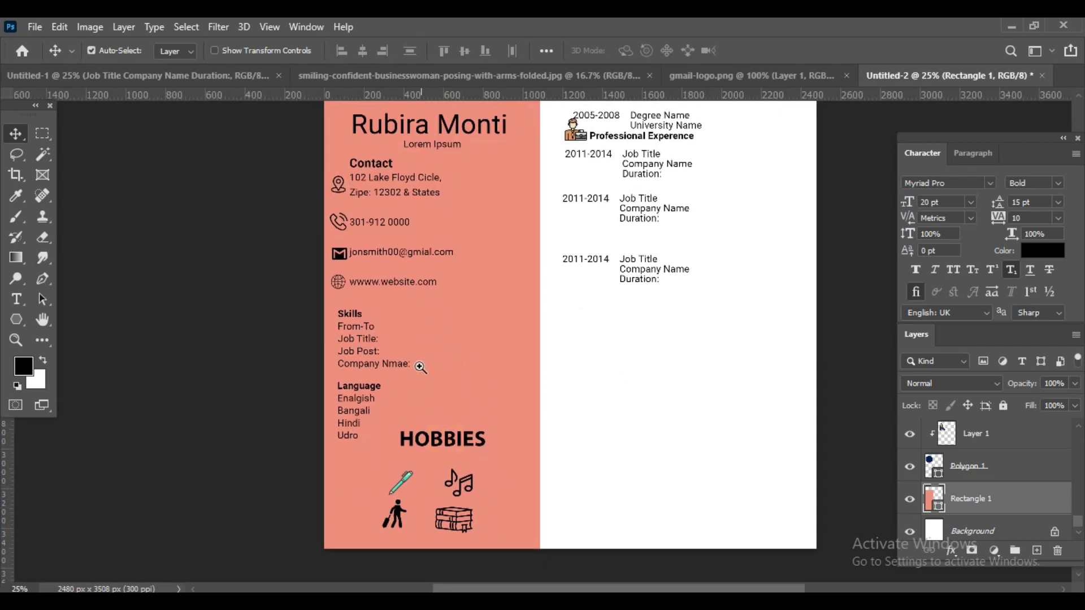
{"action": "scroll", "coordinate": [420, 367], "scroll_direction": "up", "scroll_amount": 1}
{"action": "scroll", "coordinate": [412, 345], "scroll_direction": "down", "scroll_amount": 1}
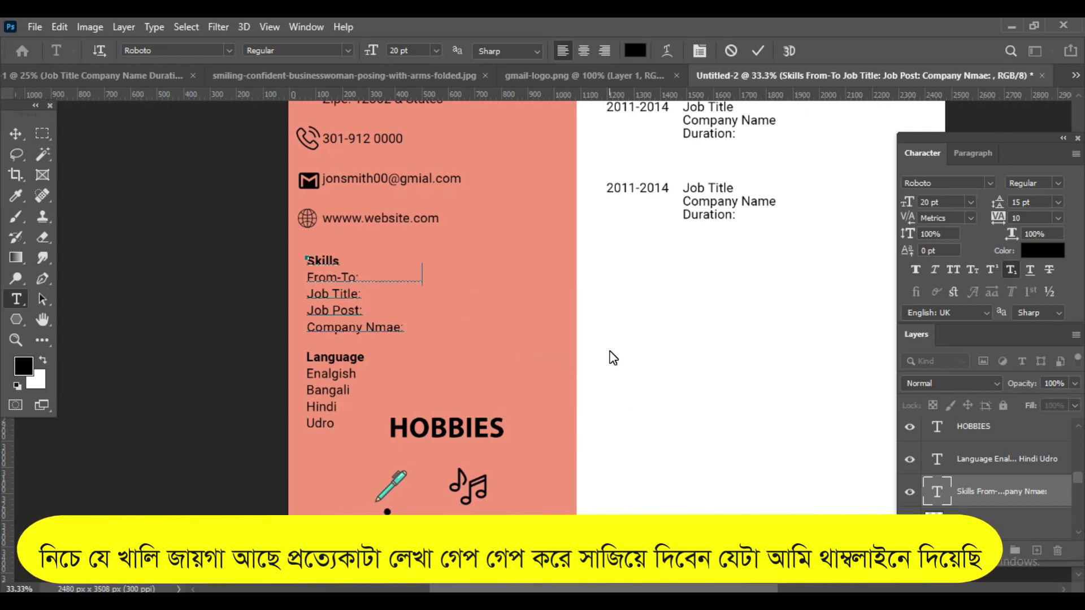
{"action": "key", "text": "Down"}
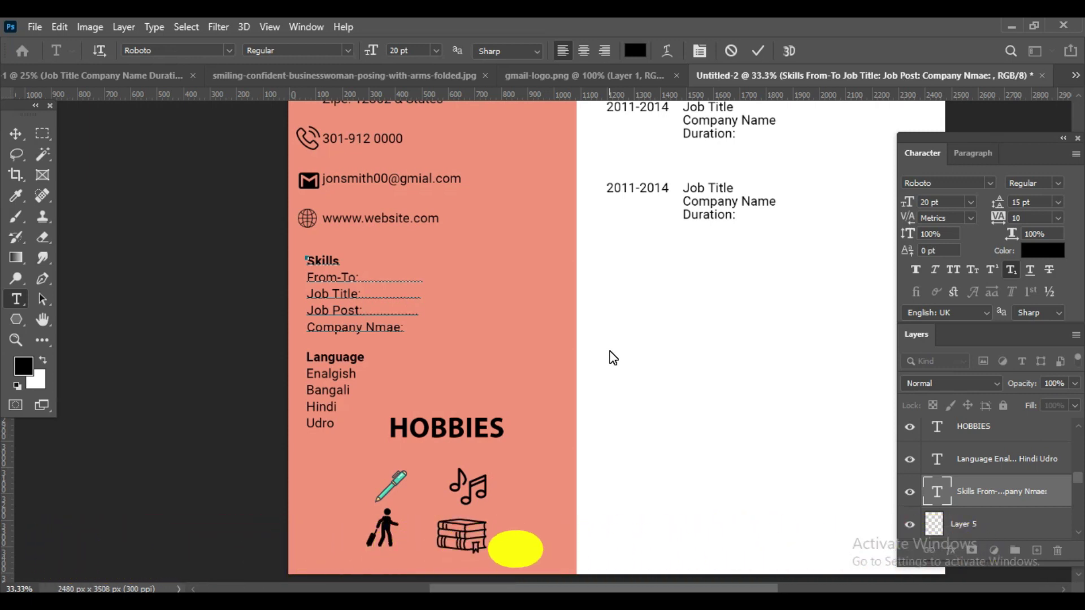
{"action": "type", "text": "..........."}
Add colon-and-dots fill-in lines after Enalgish, Bangali, Hindi and Udro in the Language list.
{"action": "left_click", "coordinate": [349, 373]}
{"action": "key", "text": "Right"}
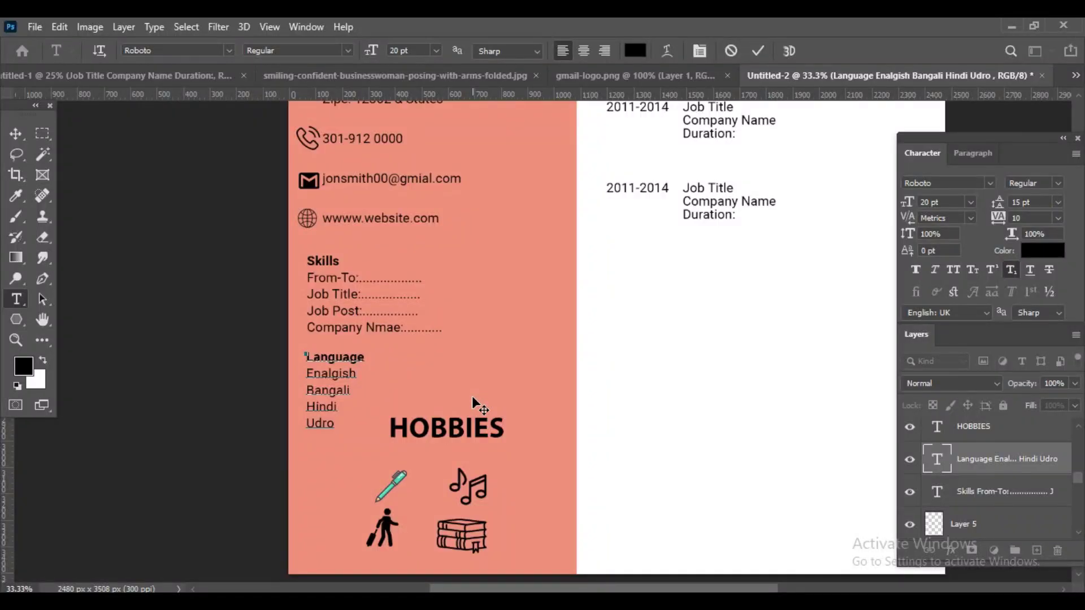
{"action": "type", "text": ":"}
{"action": "type", "text": " ............."}
{"action": "key", "text": "Down"}
{"action": "type", "text": ": ............."}
{"action": "key", "text": "Down"}
{"action": "type", "text": ":..............."}
{"action": "key", "text": "Down"}
{"action": "type", "text": ":"}
{"action": "type", "text": "         ......"}
{"action": "type", "text": ".."}
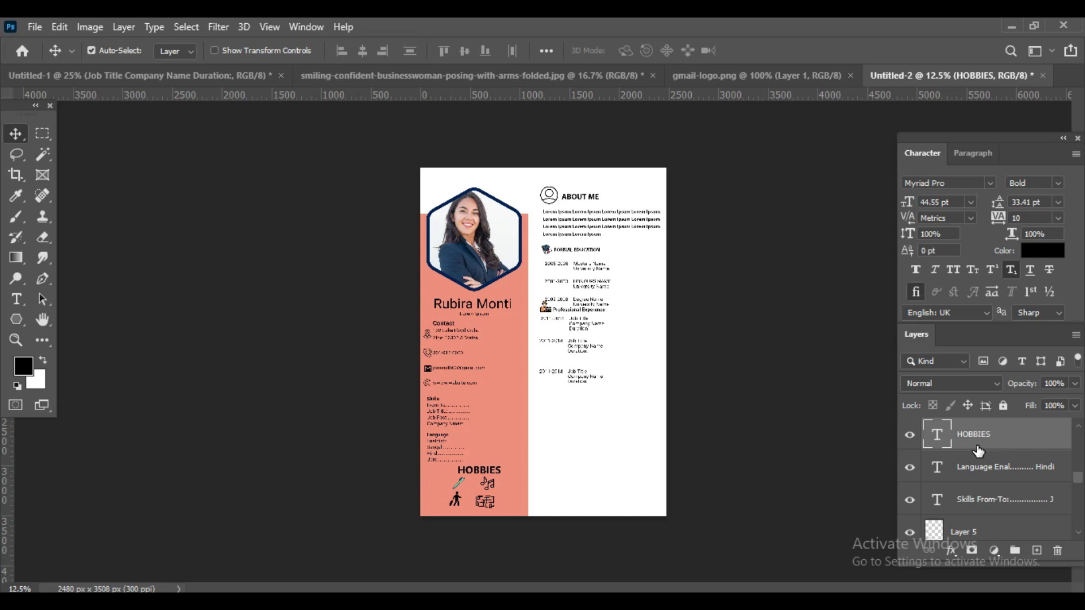